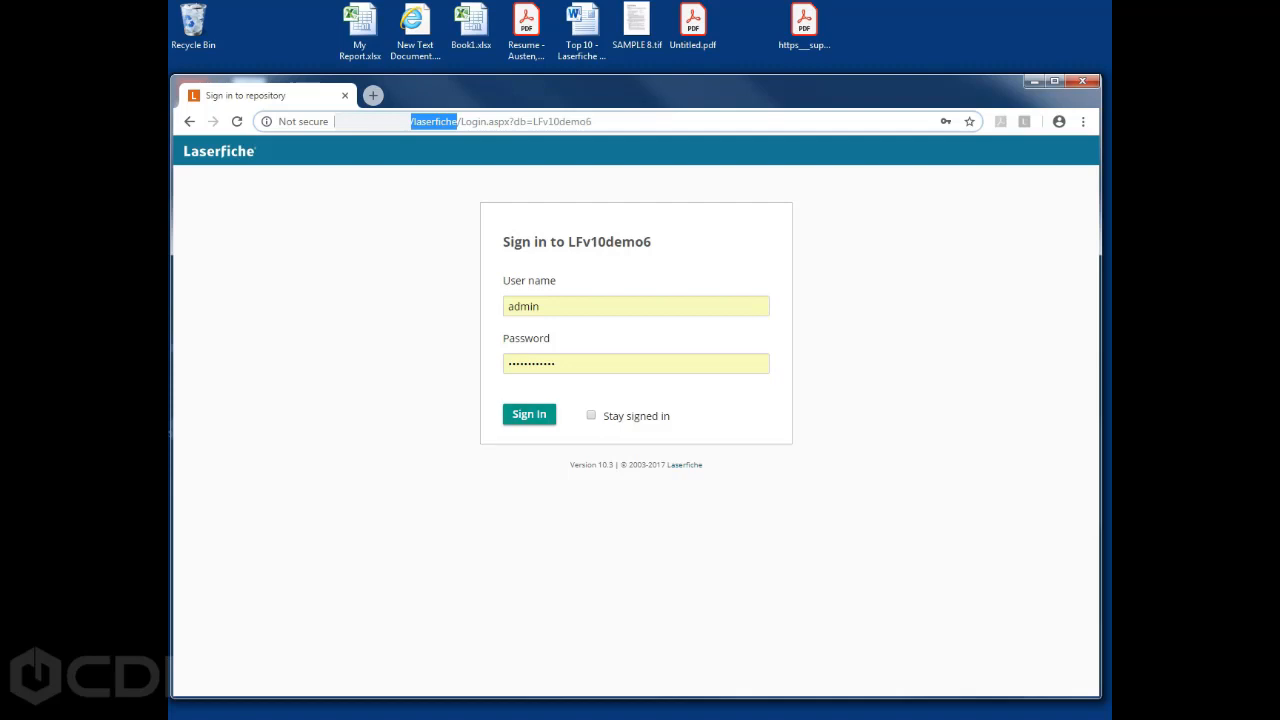
# Sign in to the LFv10demo6 repository and set quick search to cover the entire repository, excluding annotation text
pyautogui.click(529, 414)
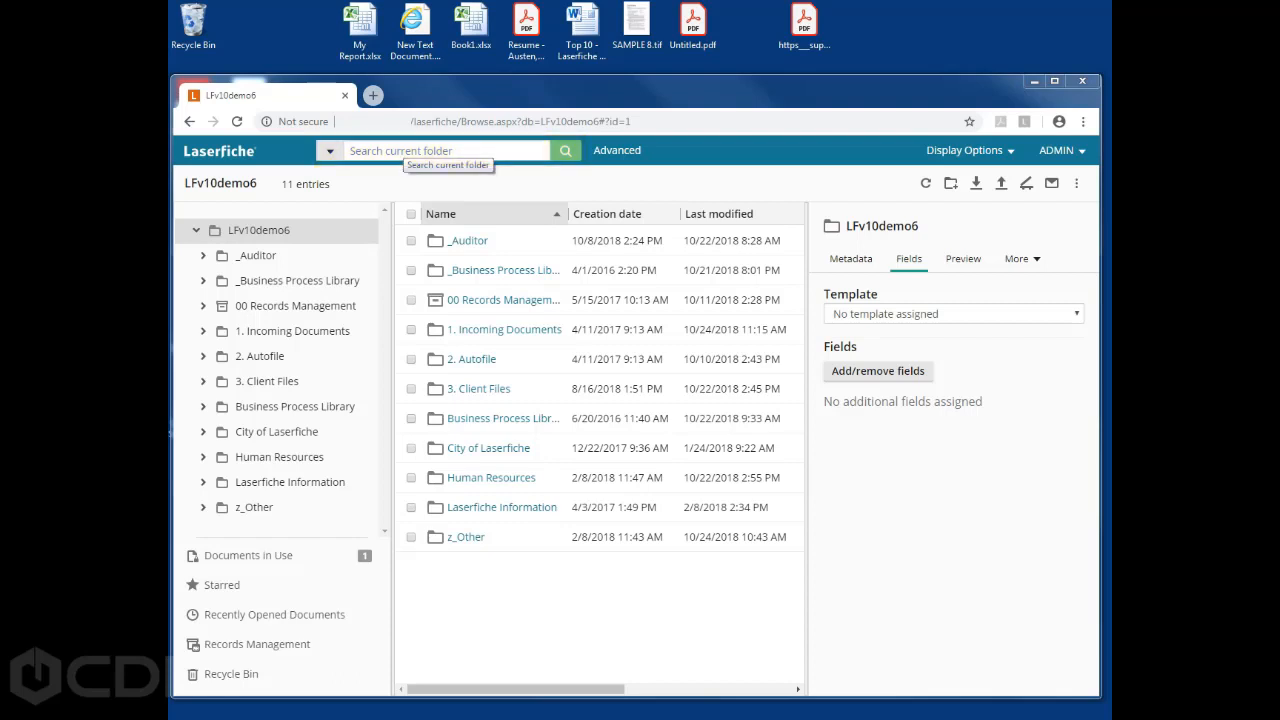
pyautogui.click(329, 150)
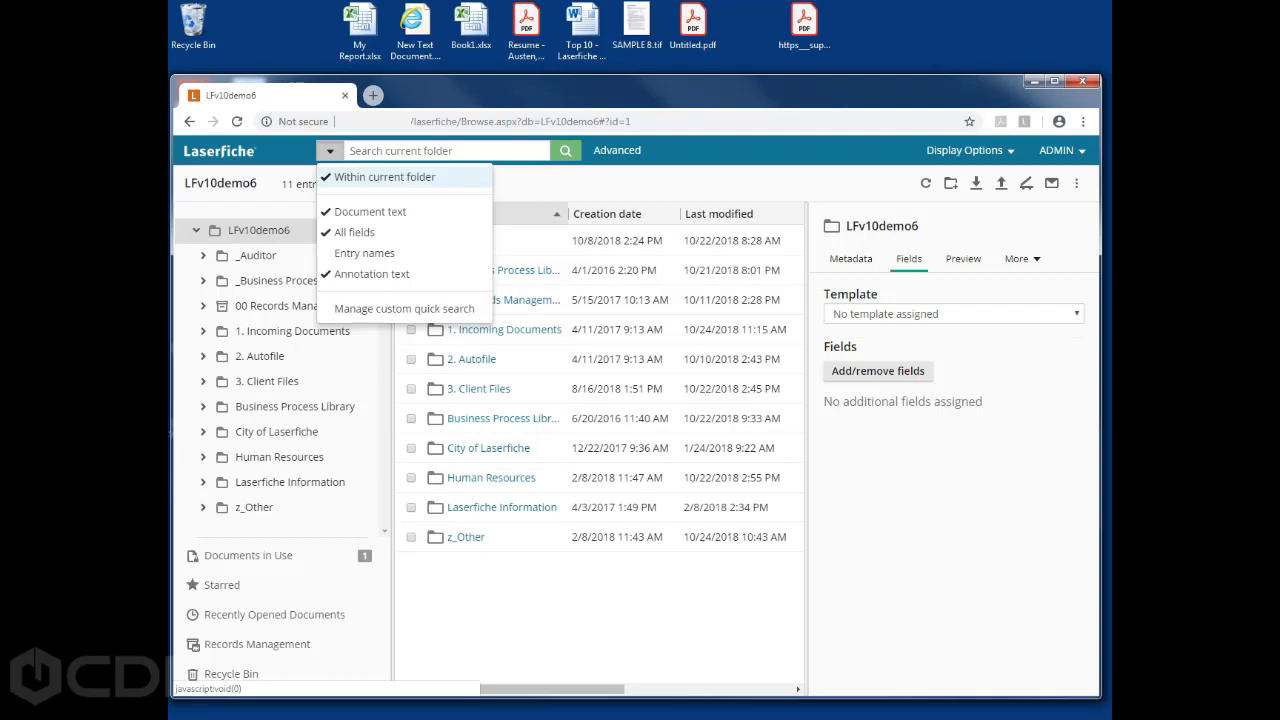
pyautogui.click(384, 176)
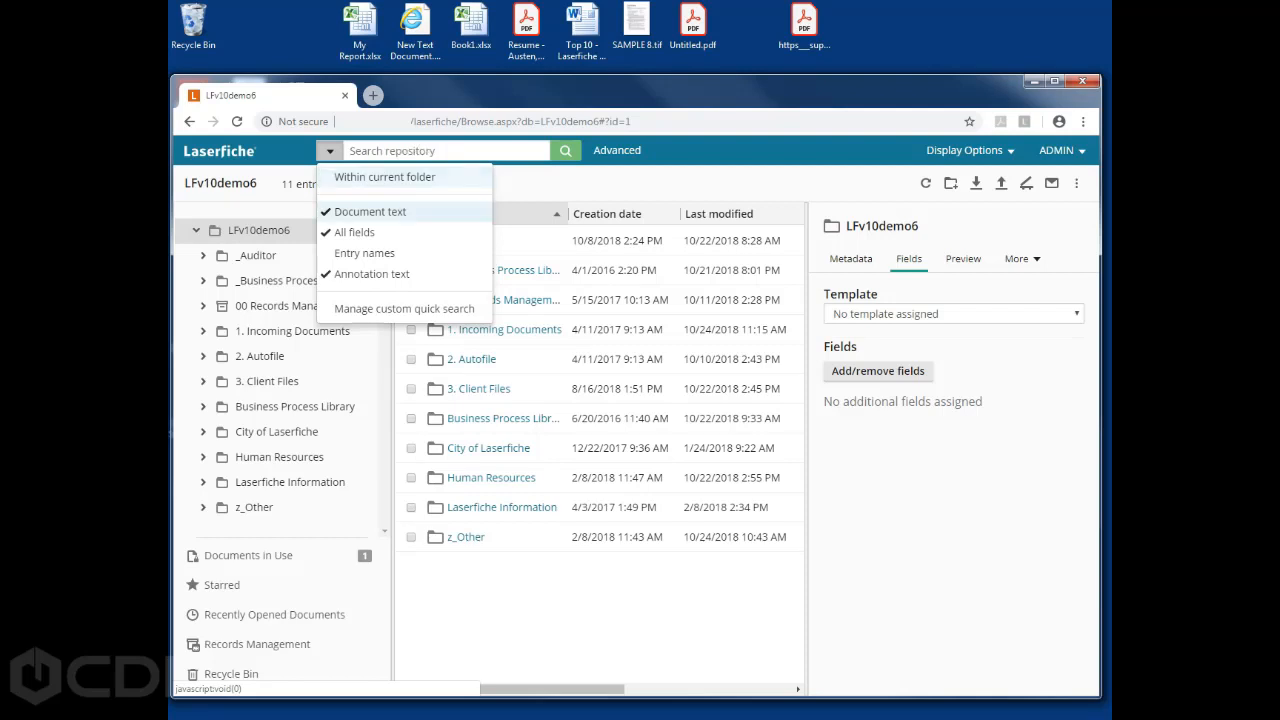
pyautogui.click(372, 273)
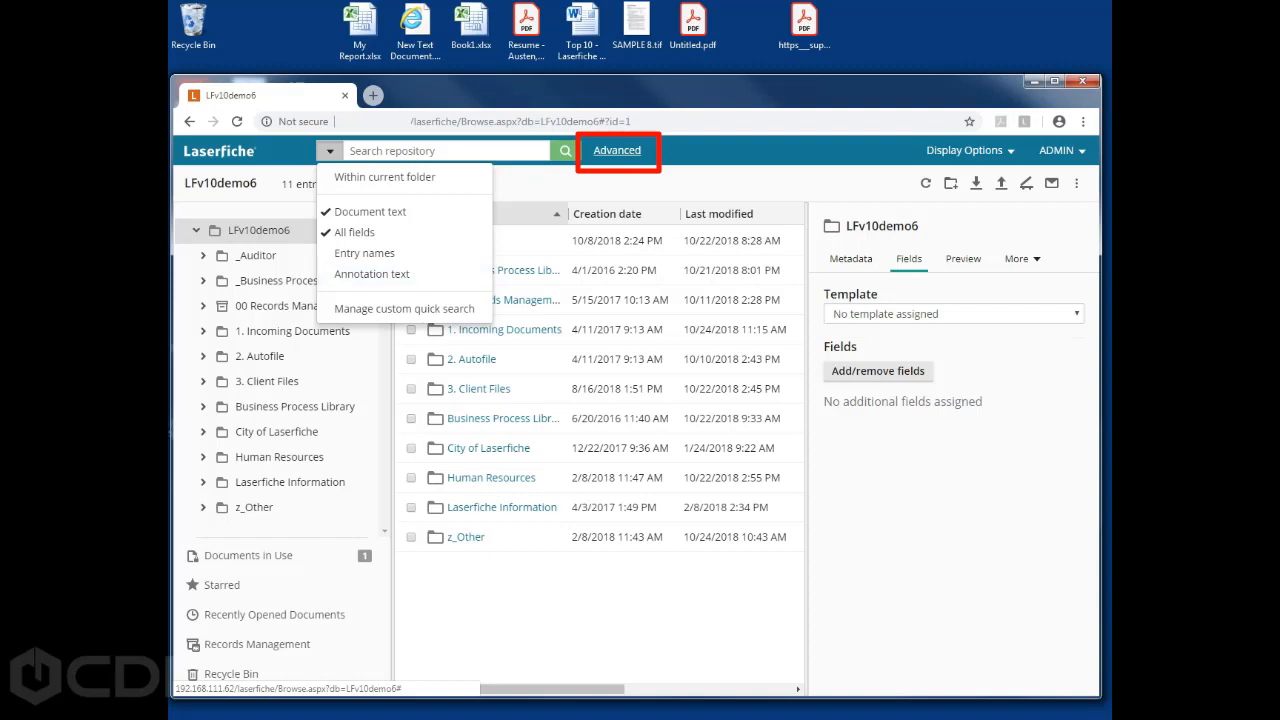
# Open Advanced Search, reset all its search criteria, and close it without running a search
pyautogui.click(617, 151)
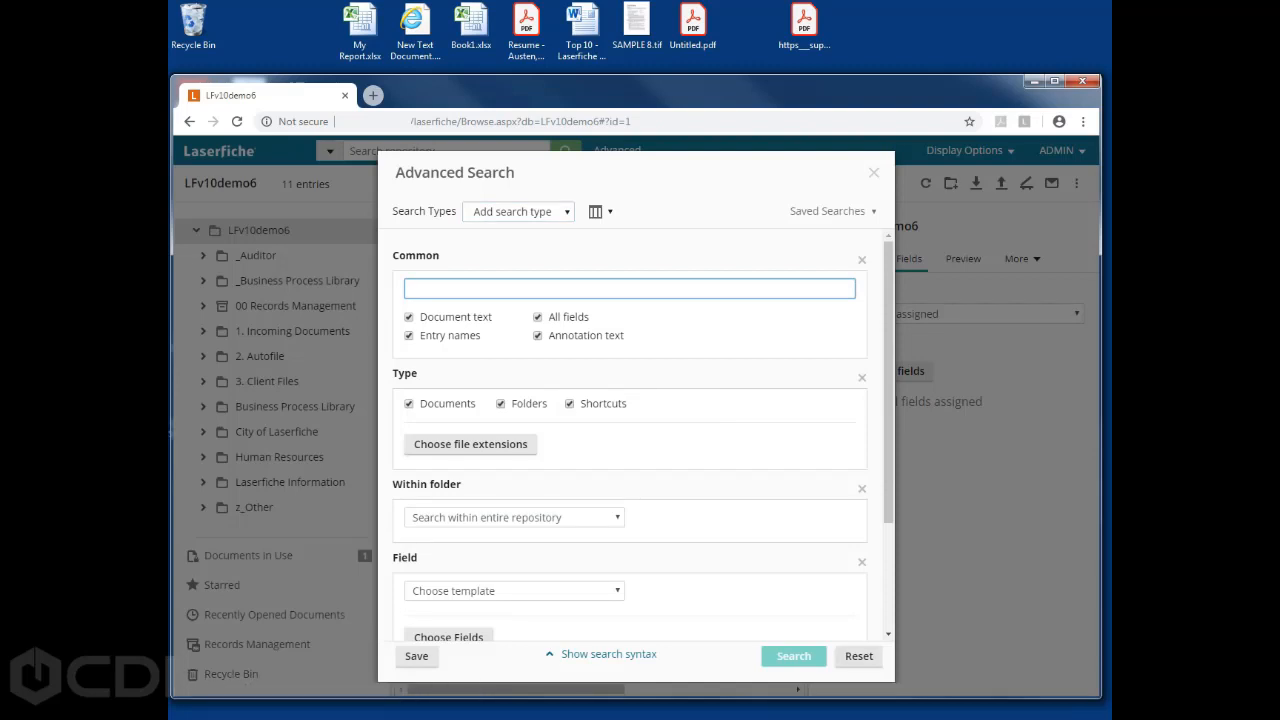
pyautogui.click(859, 656)
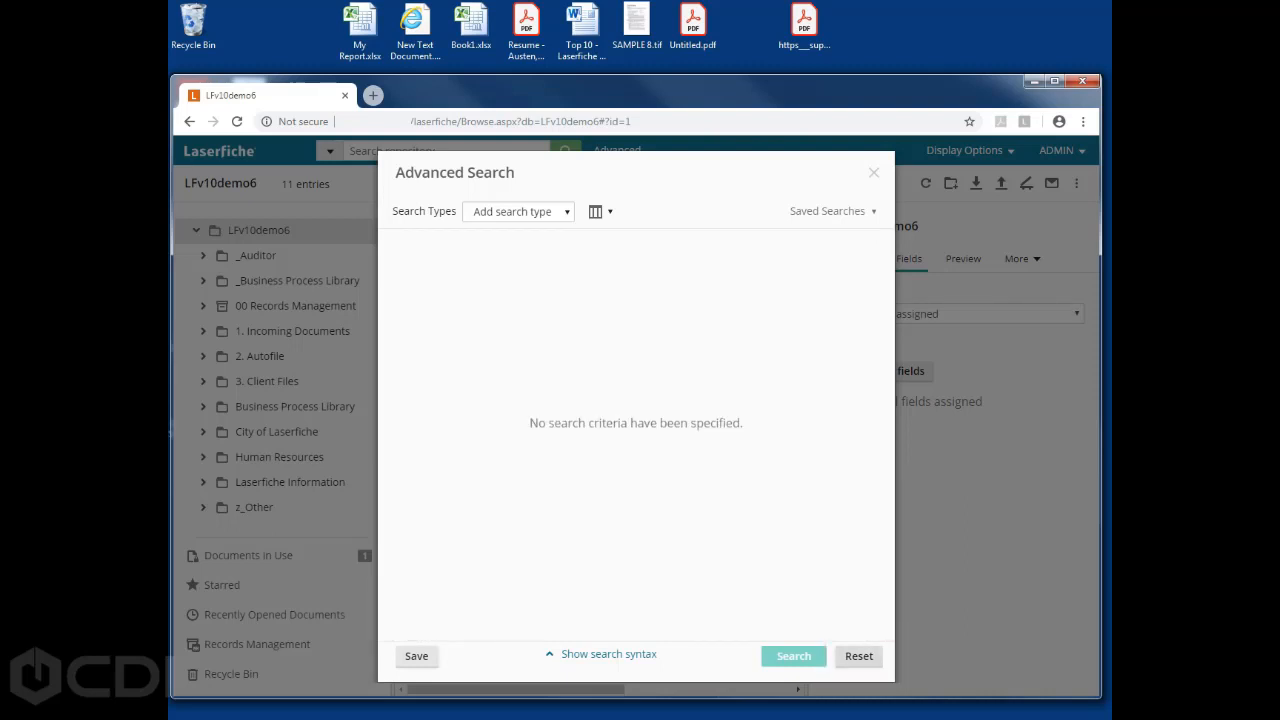
pyautogui.click(873, 173)
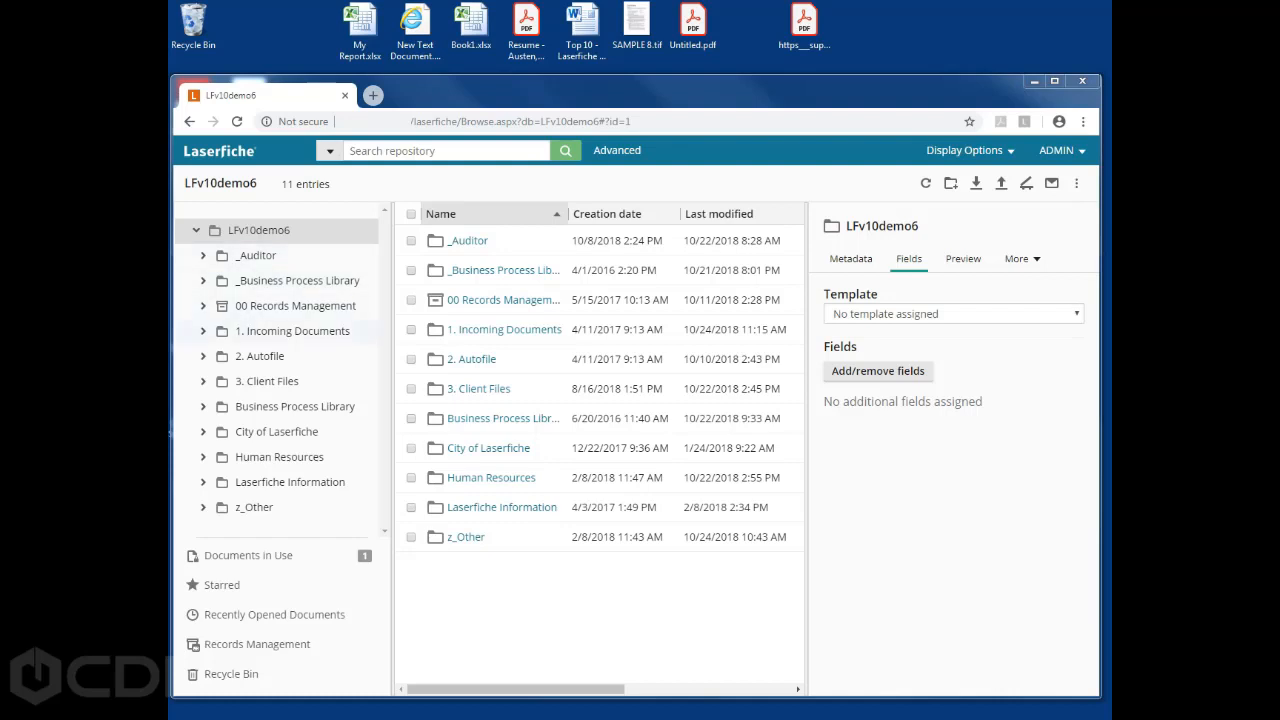
# Star the Untitled document in the _For Review folder under 1. Incoming Documents
pyautogui.click(203, 331)
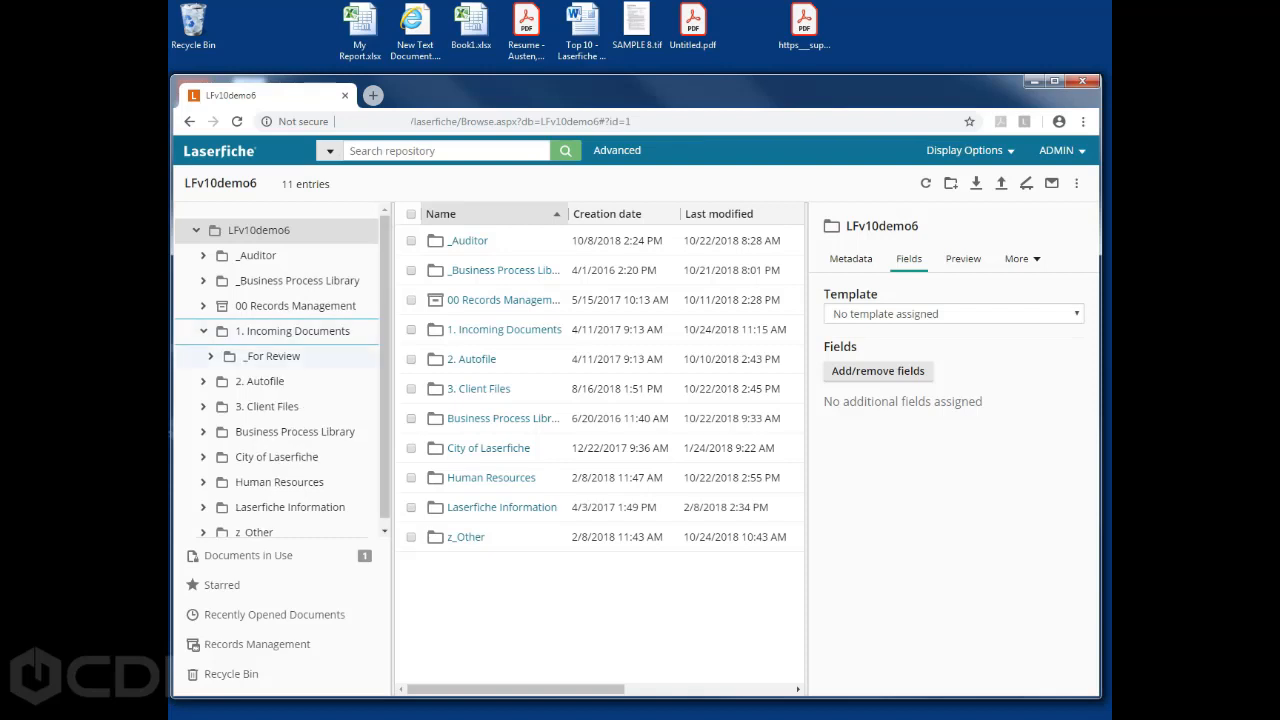
pyautogui.click(271, 356)
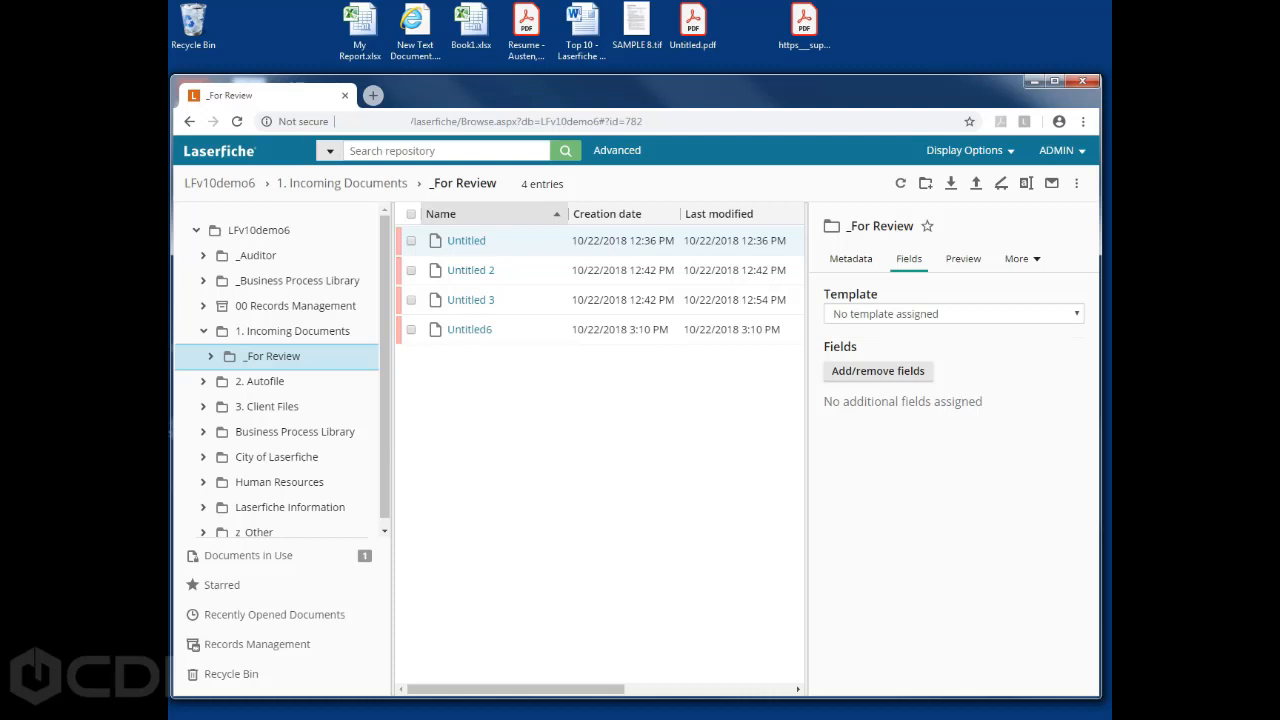
pyautogui.click(510, 241)
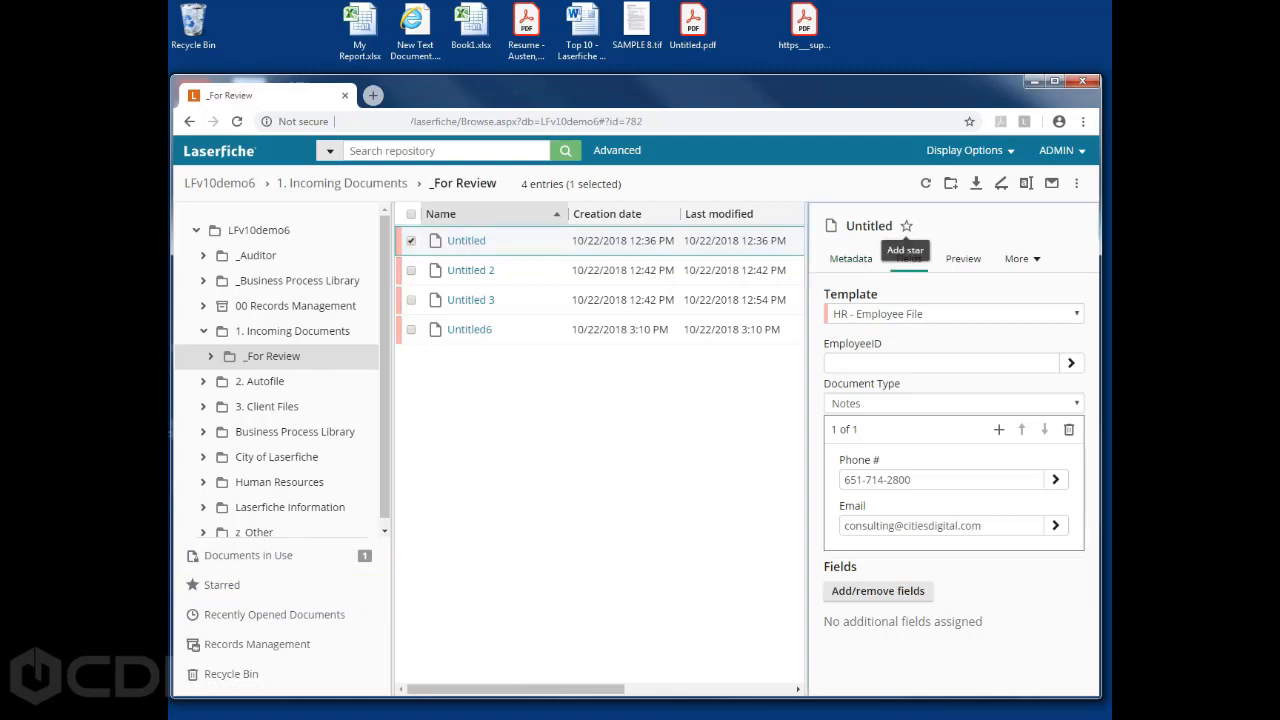
# Check the starred entries and remove the star from the Untitled document in _For Review
pyautogui.click(222, 585)
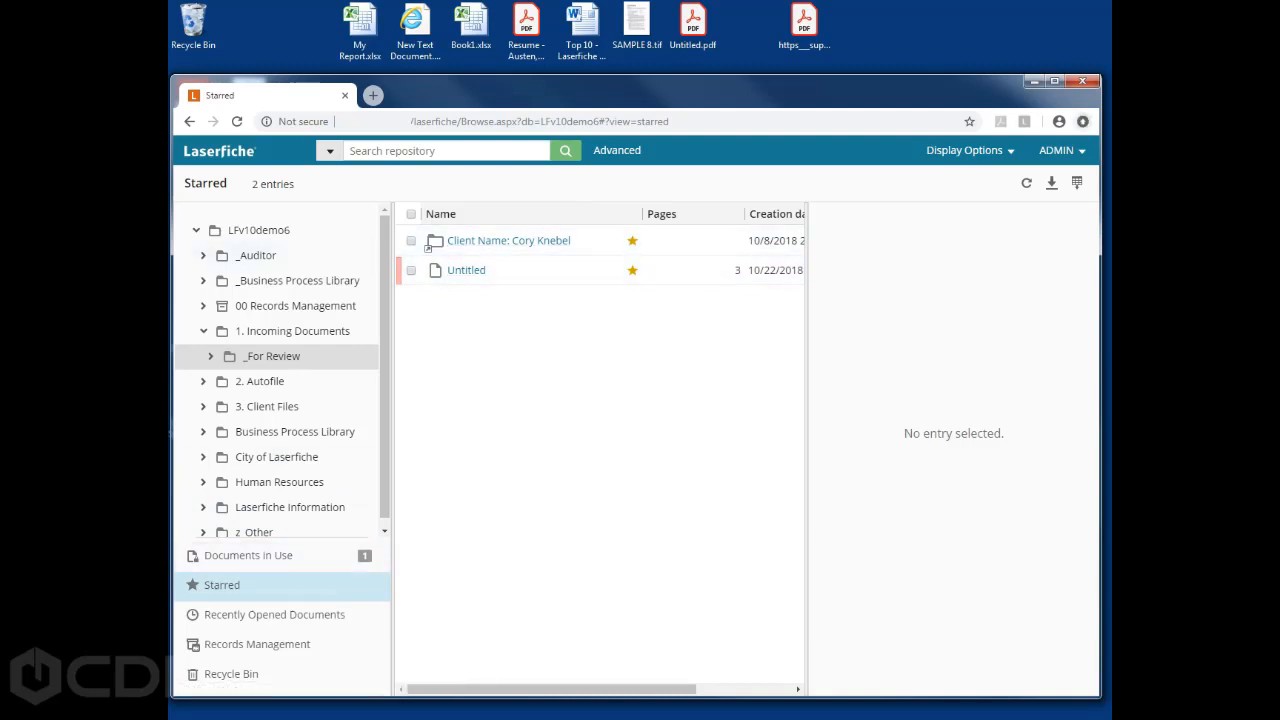
pyautogui.click(271, 356)
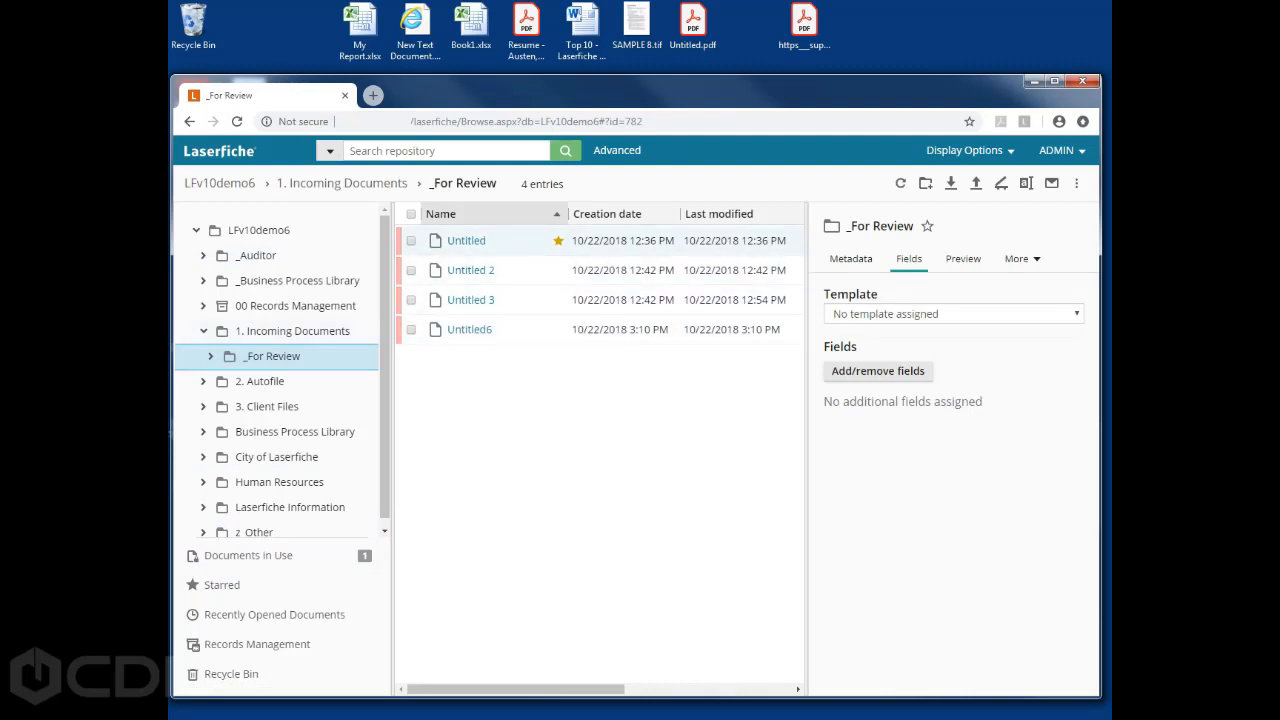
pyautogui.click(516, 241)
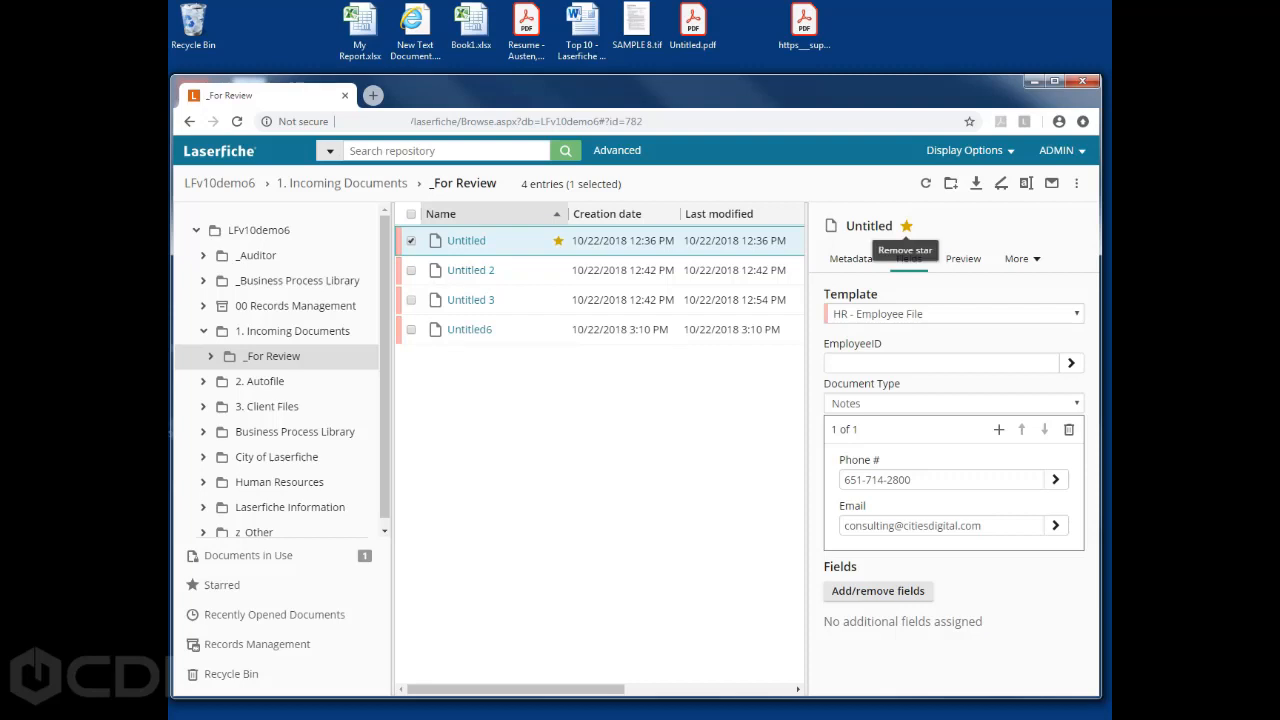
pyautogui.click(906, 226)
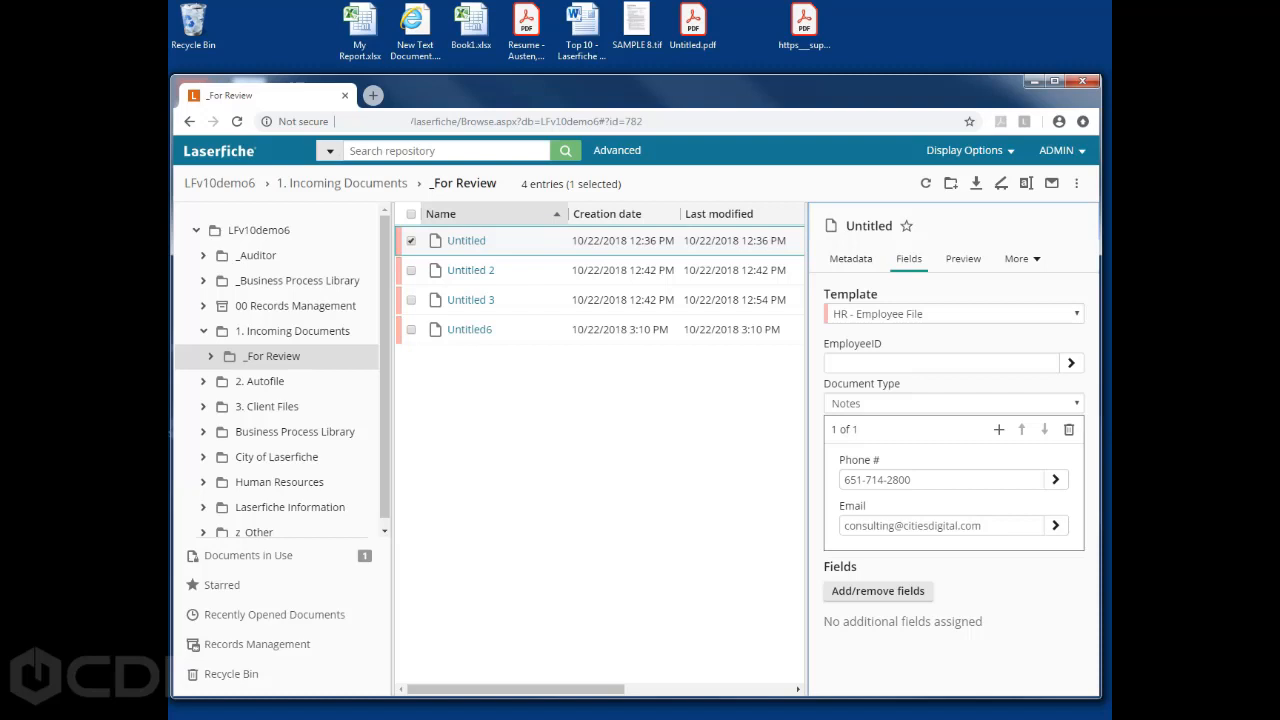
# Review the Untitled document's metadata, page preview and additional detail categories, and check the documents in use
pyautogui.click(851, 258)
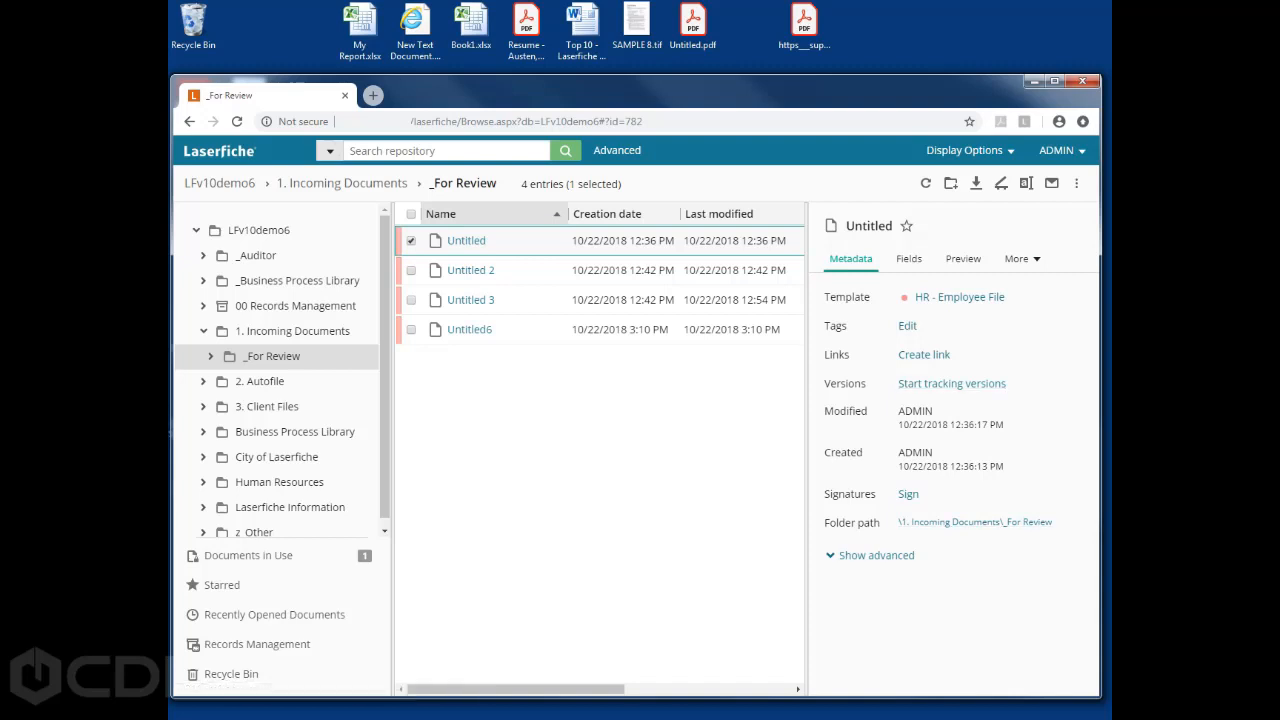
pyautogui.click(963, 259)
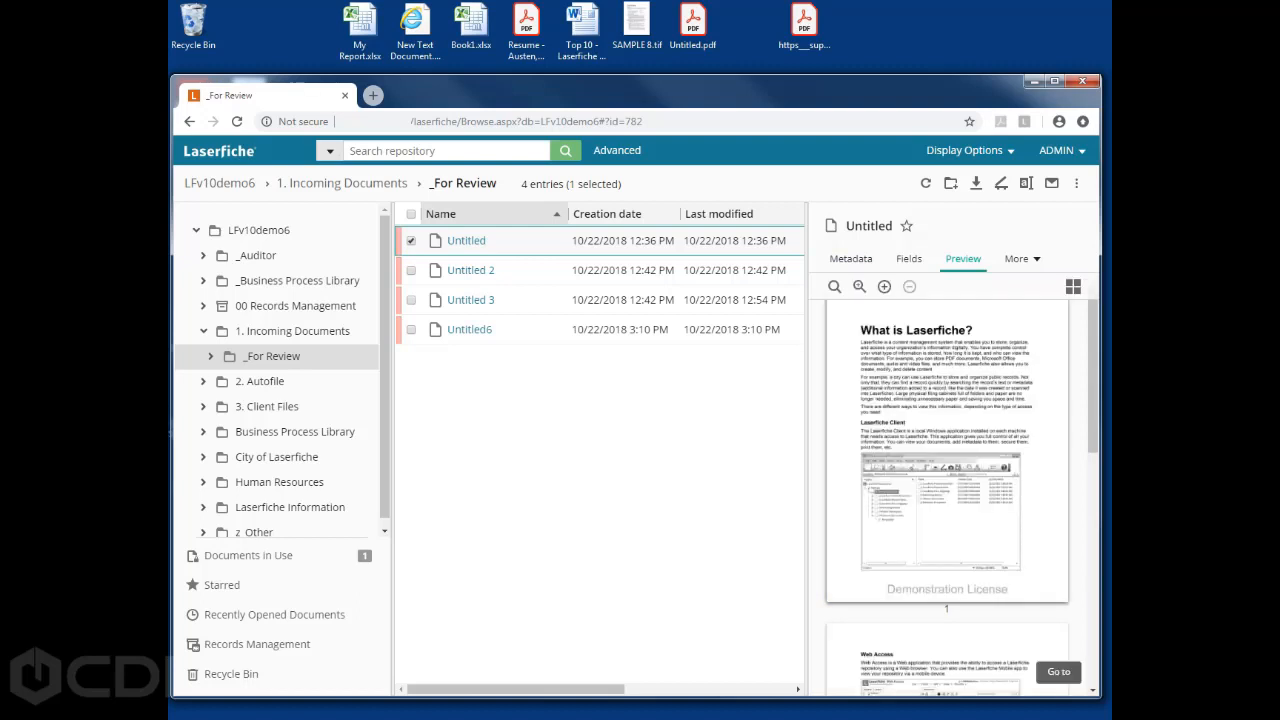
pyautogui.scroll(-5, 947, 490)
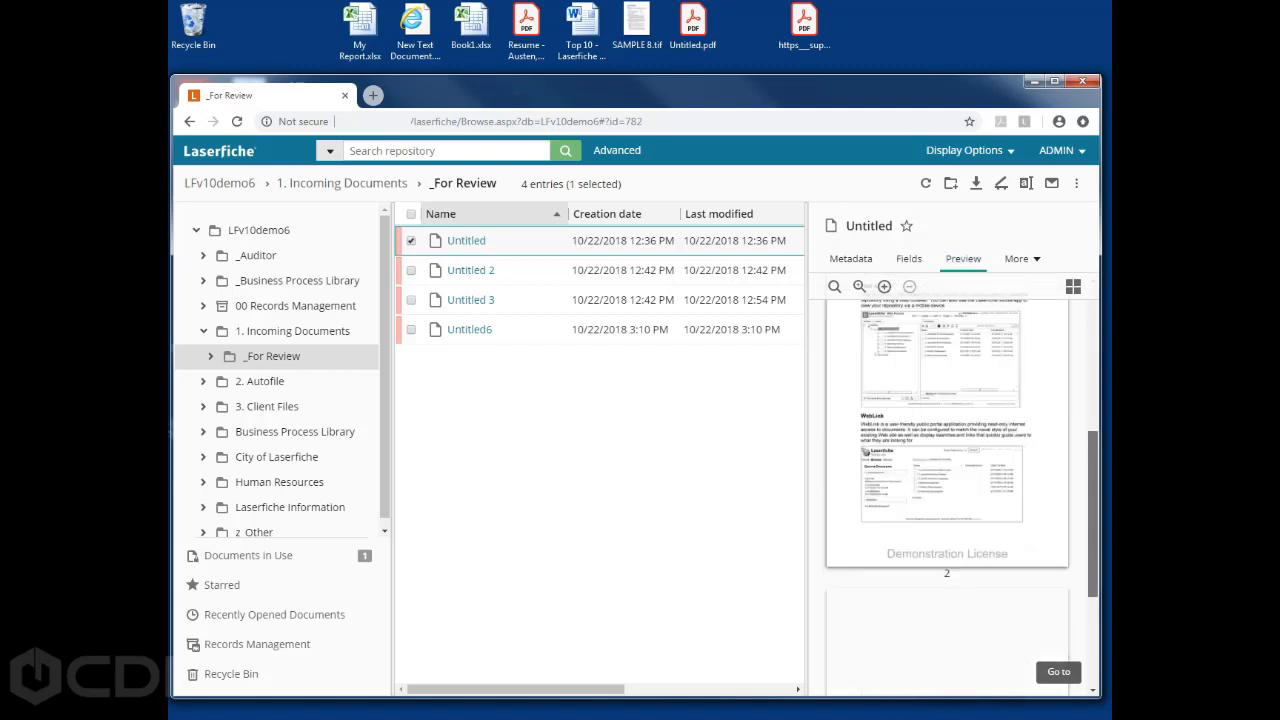
pyautogui.scroll(5, 947, 490)
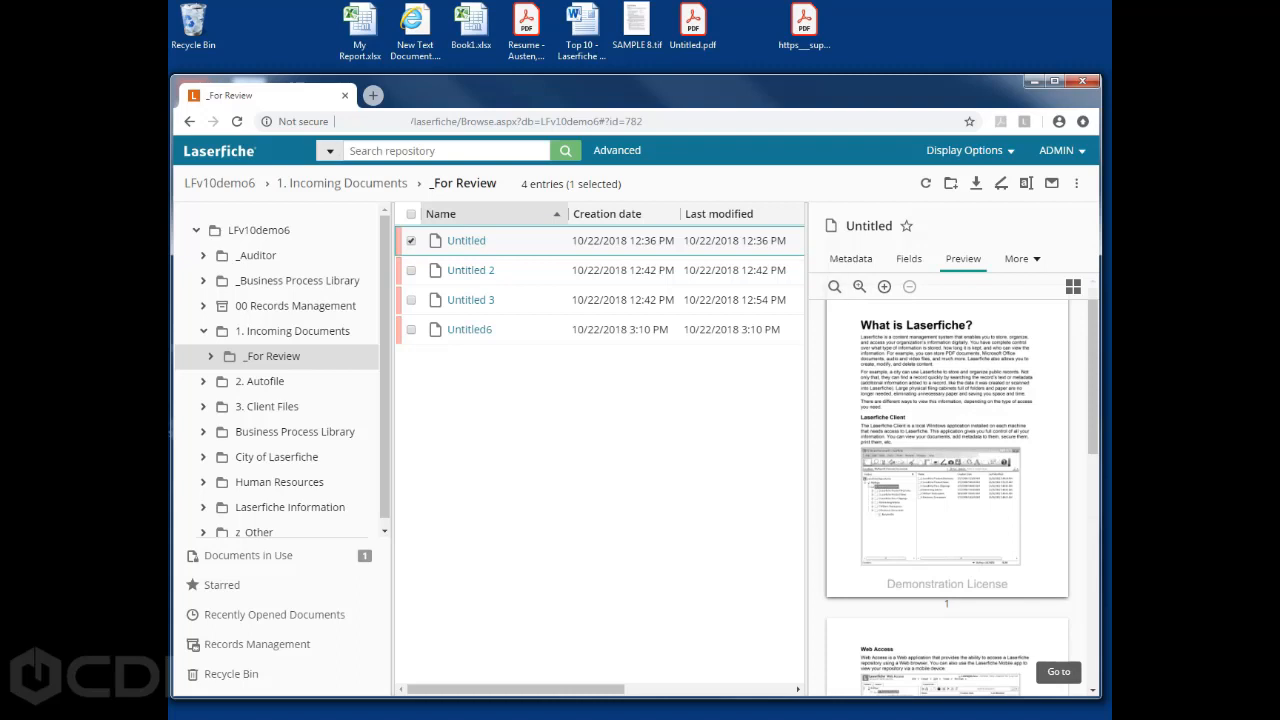
pyautogui.click(1018, 258)
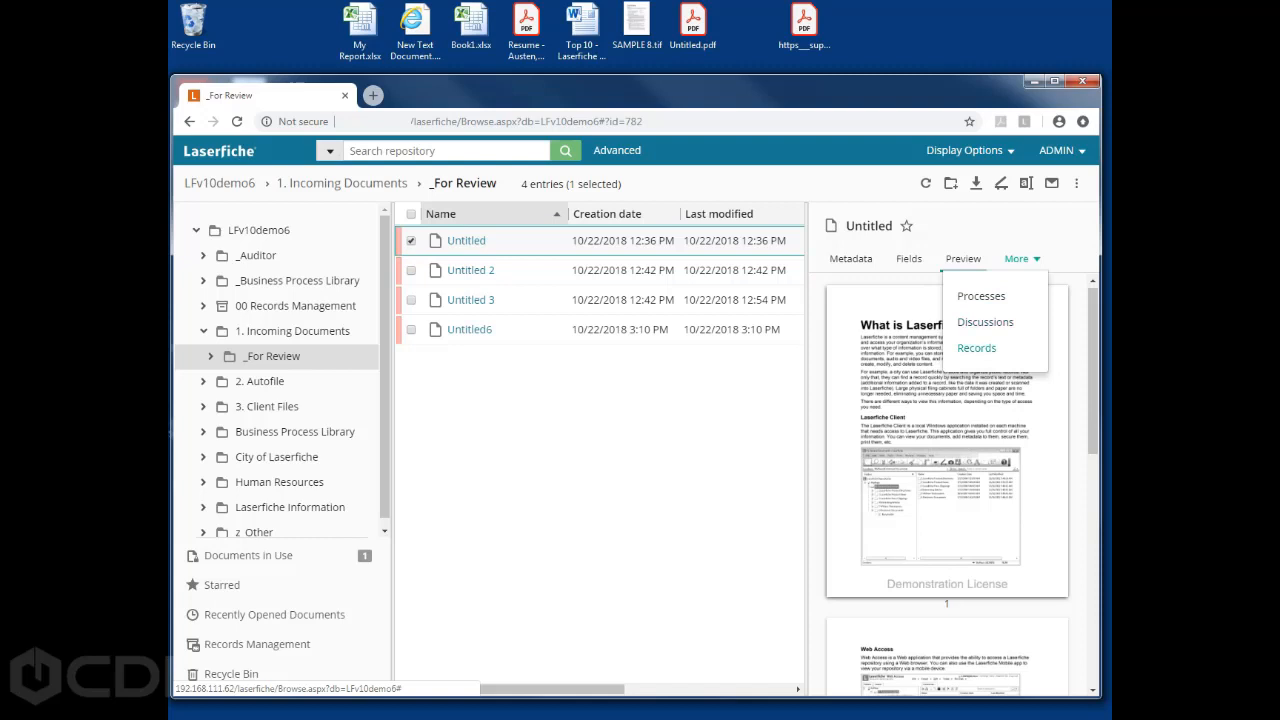
pyautogui.click(1062, 237)
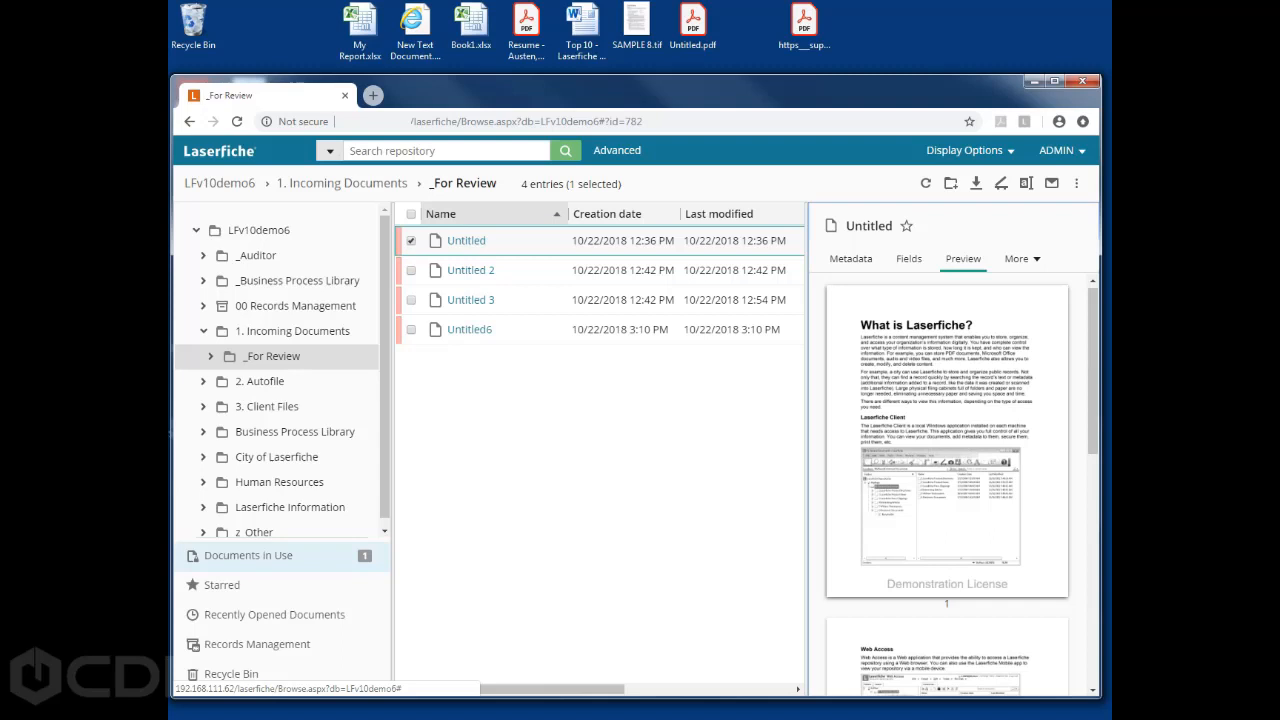
pyautogui.click(248, 556)
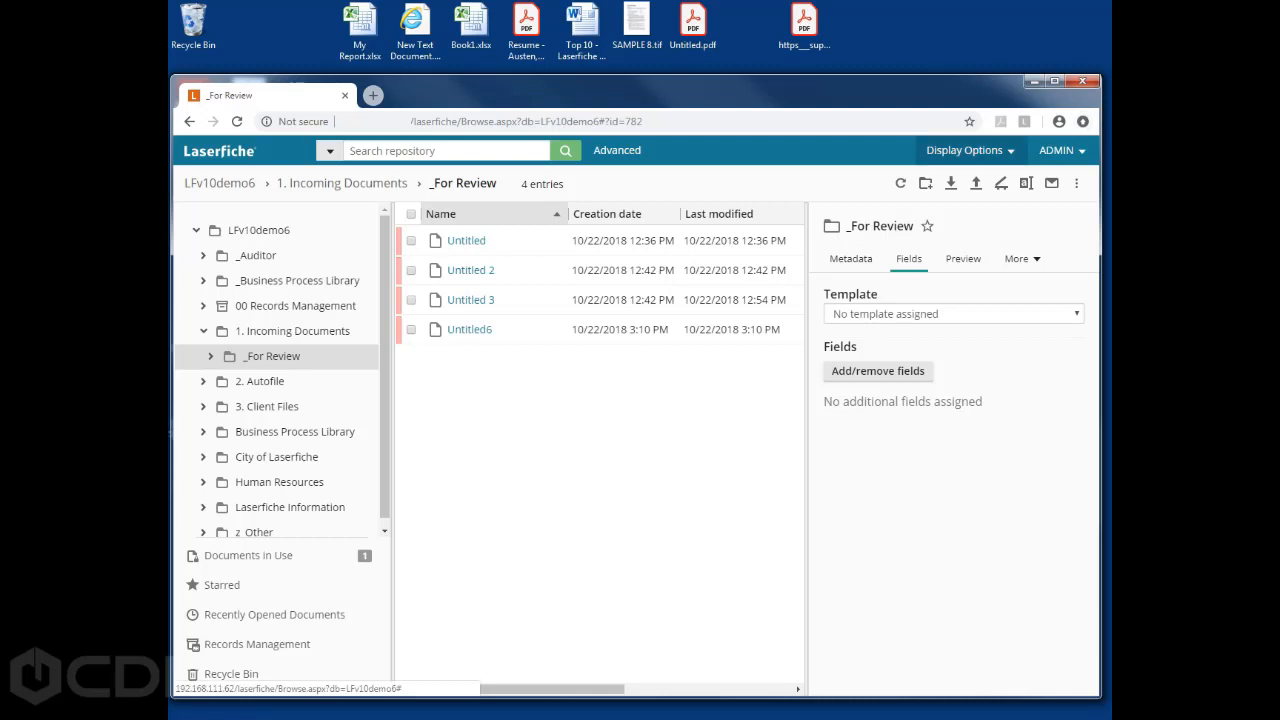
# Configure the _For Review column display: move Creation date below Created by, remove Template, and add Entry ID above Pages
pyautogui.click(966, 150)
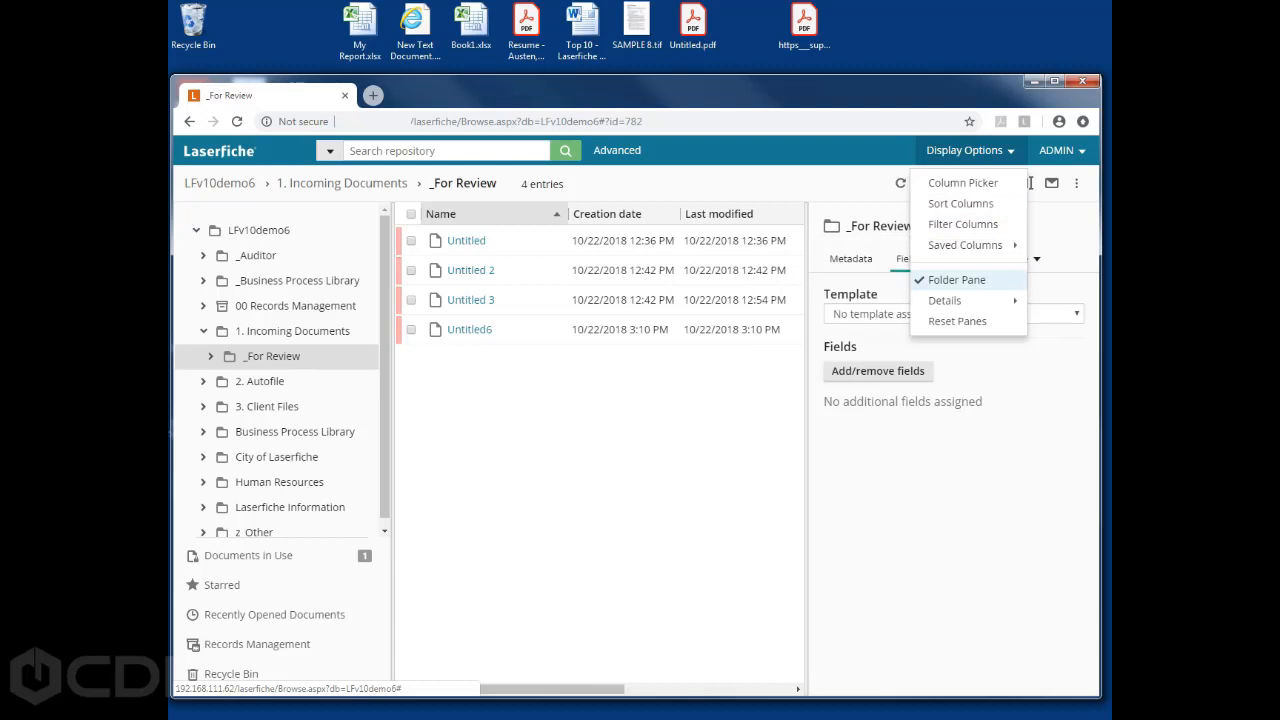
pyautogui.moveTo(965, 245)
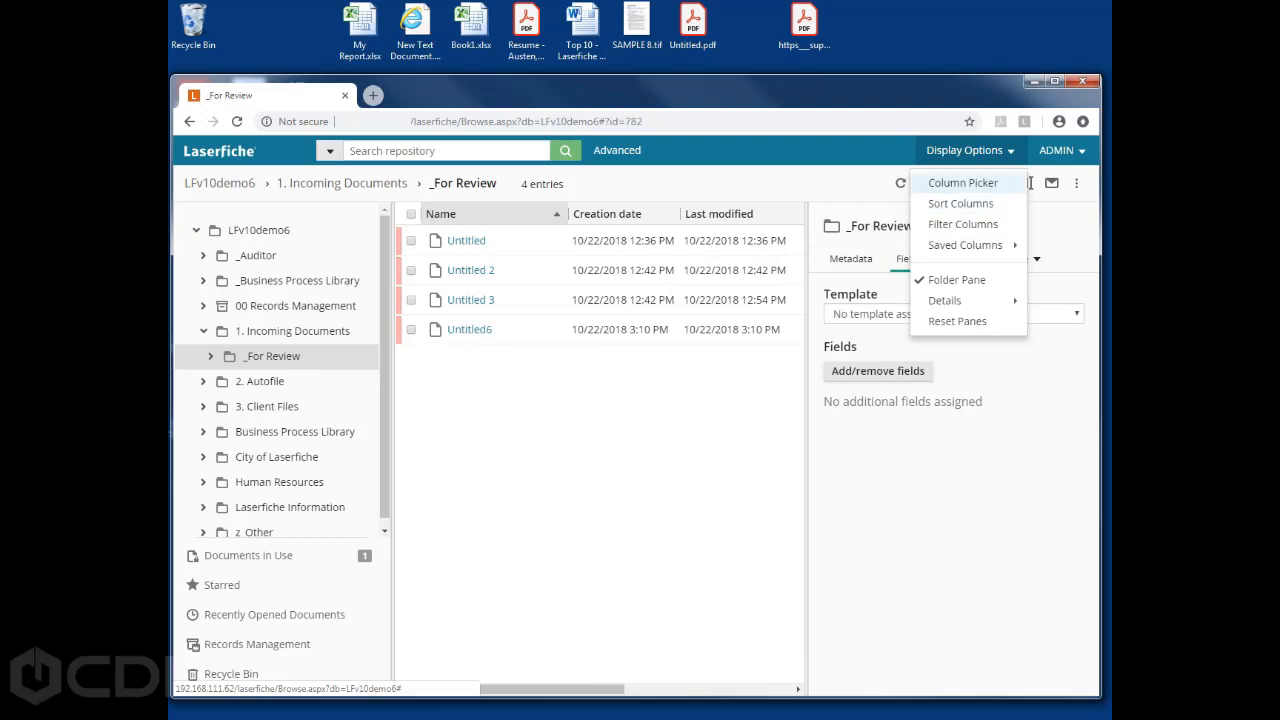
pyautogui.click(963, 183)
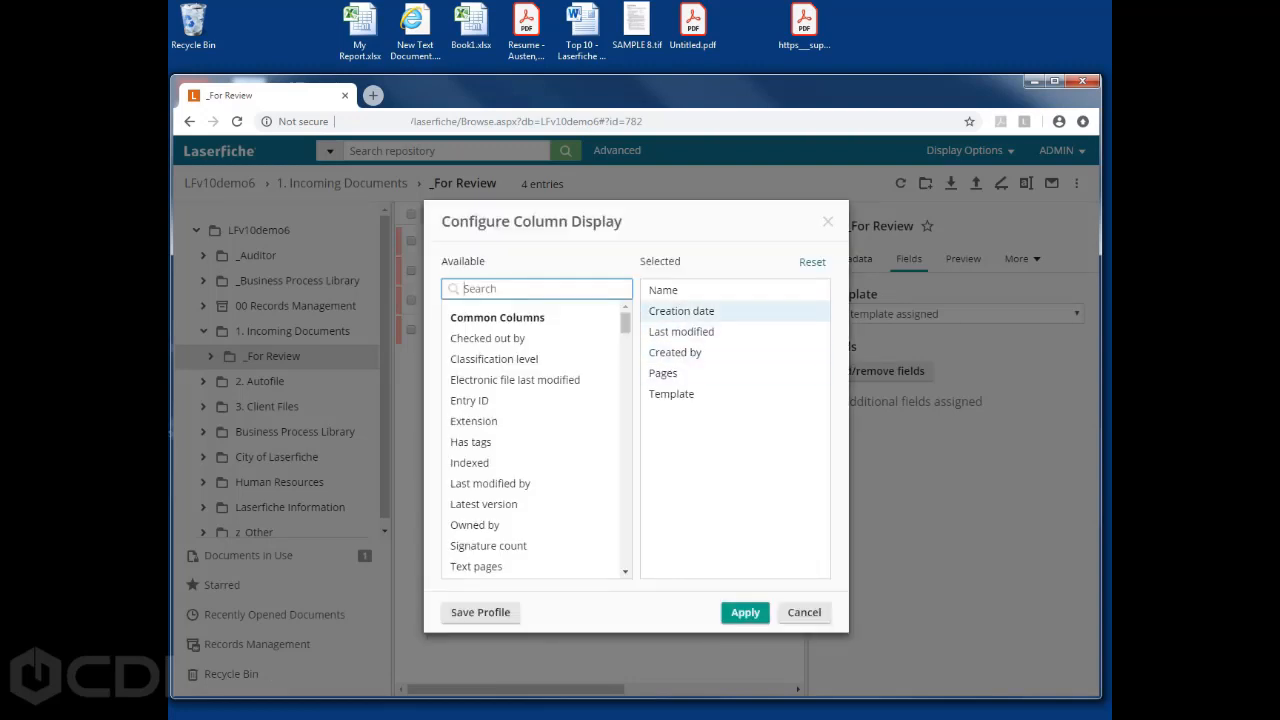
pyautogui.moveTo(681, 311); pyautogui.dragTo(540, 400)
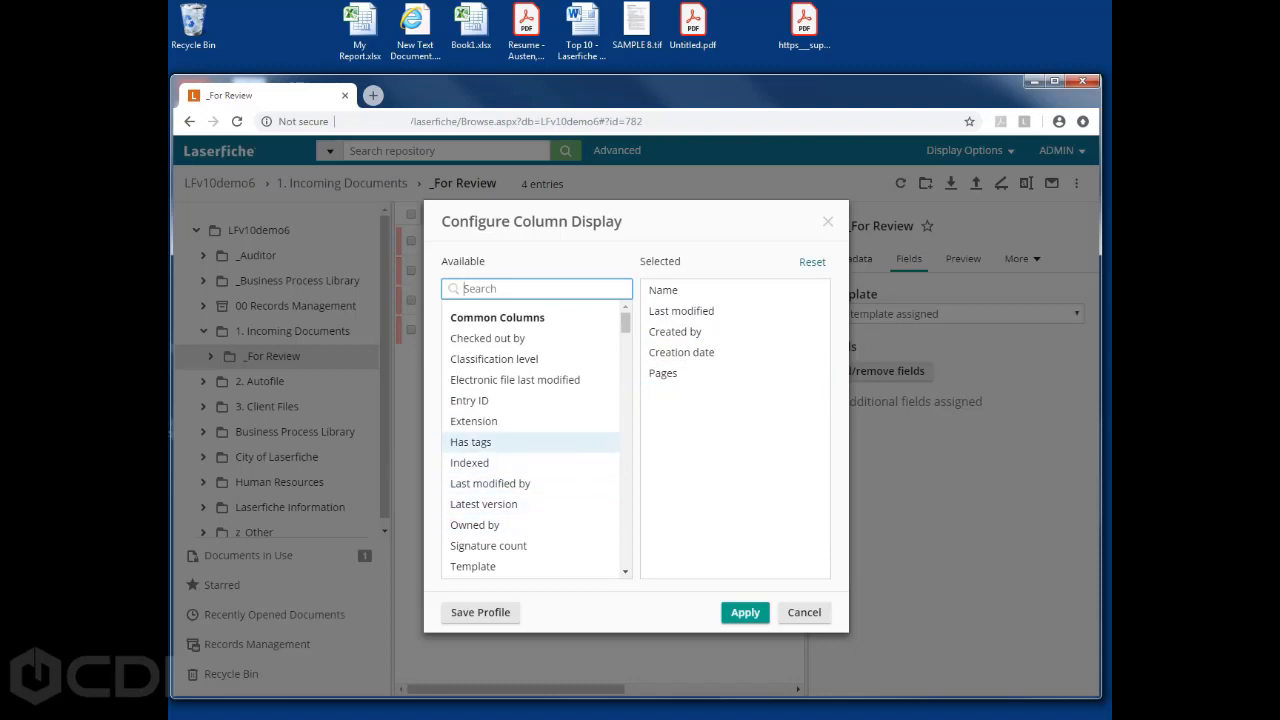
pyautogui.moveTo(470, 400); pyautogui.dragTo(668, 375)
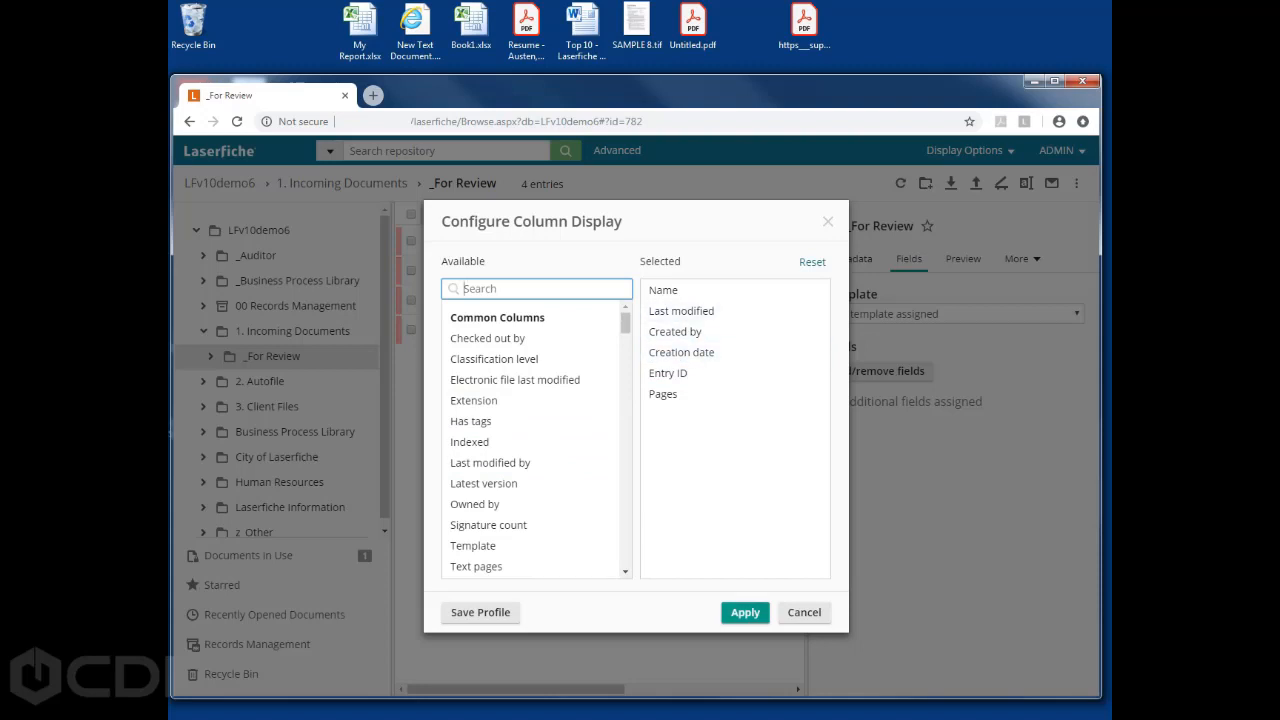
pyautogui.click(745, 613)
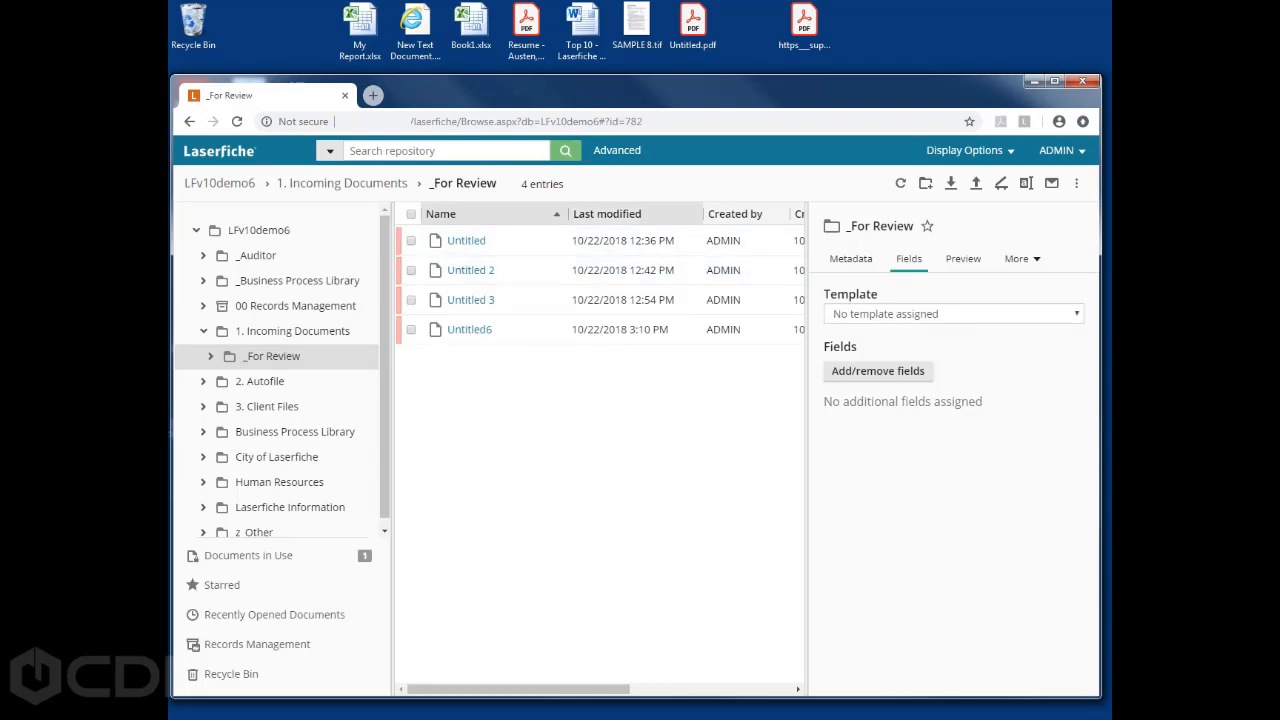
# Narrow the Last modified and Name columns and move Last modified after Created by
pyautogui.moveTo(703, 214); pyautogui.dragTo(673, 214)
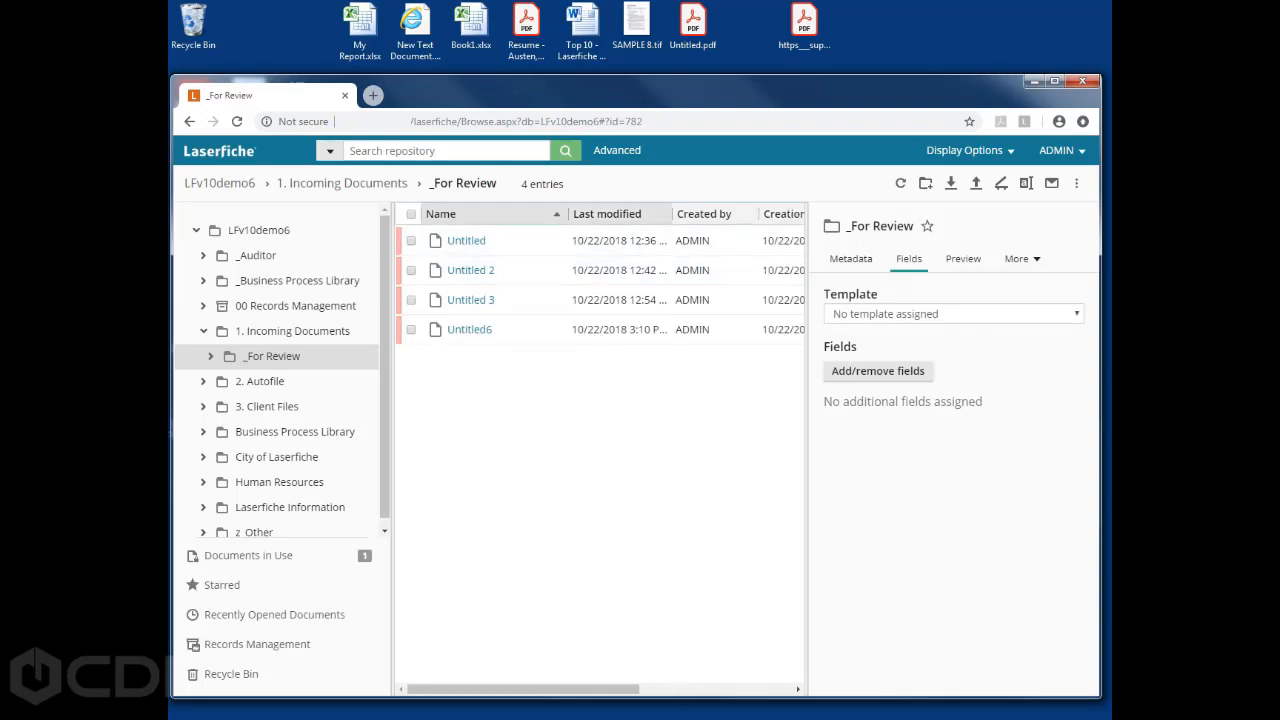
pyautogui.moveTo(568, 214); pyautogui.dragTo(524, 214)
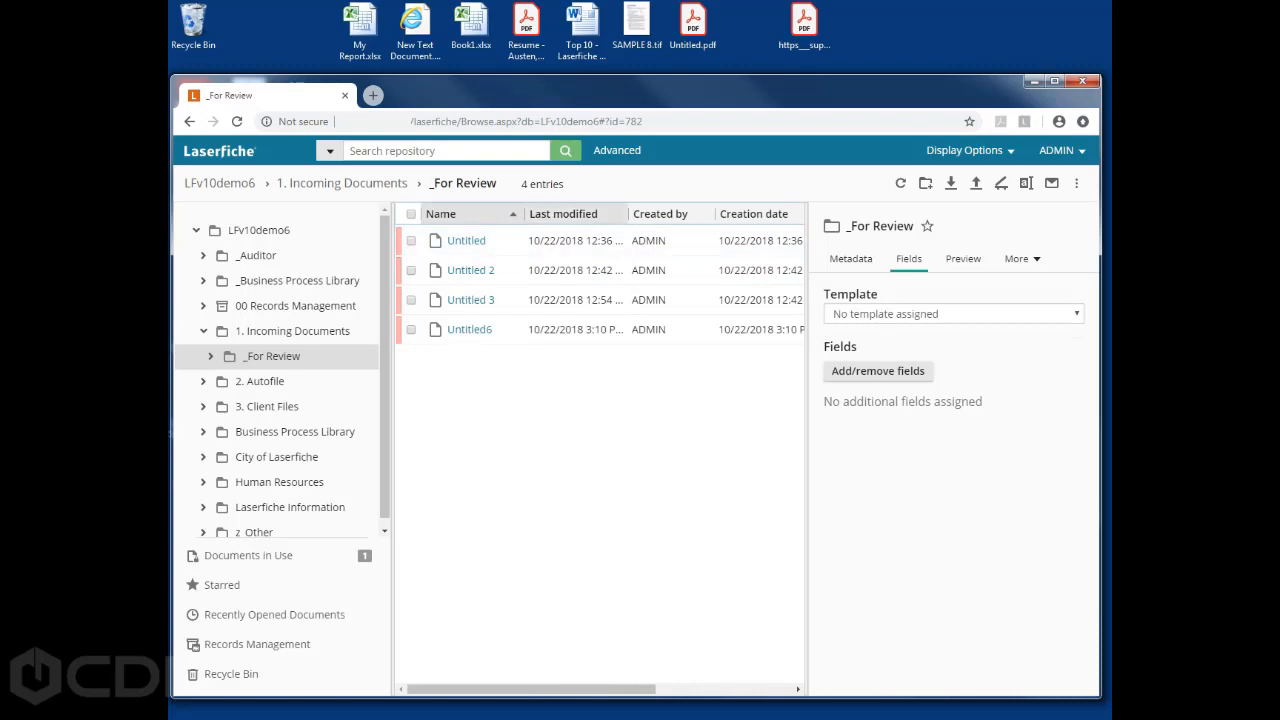
pyautogui.moveTo(575, 214); pyautogui.dragTo(740, 214)
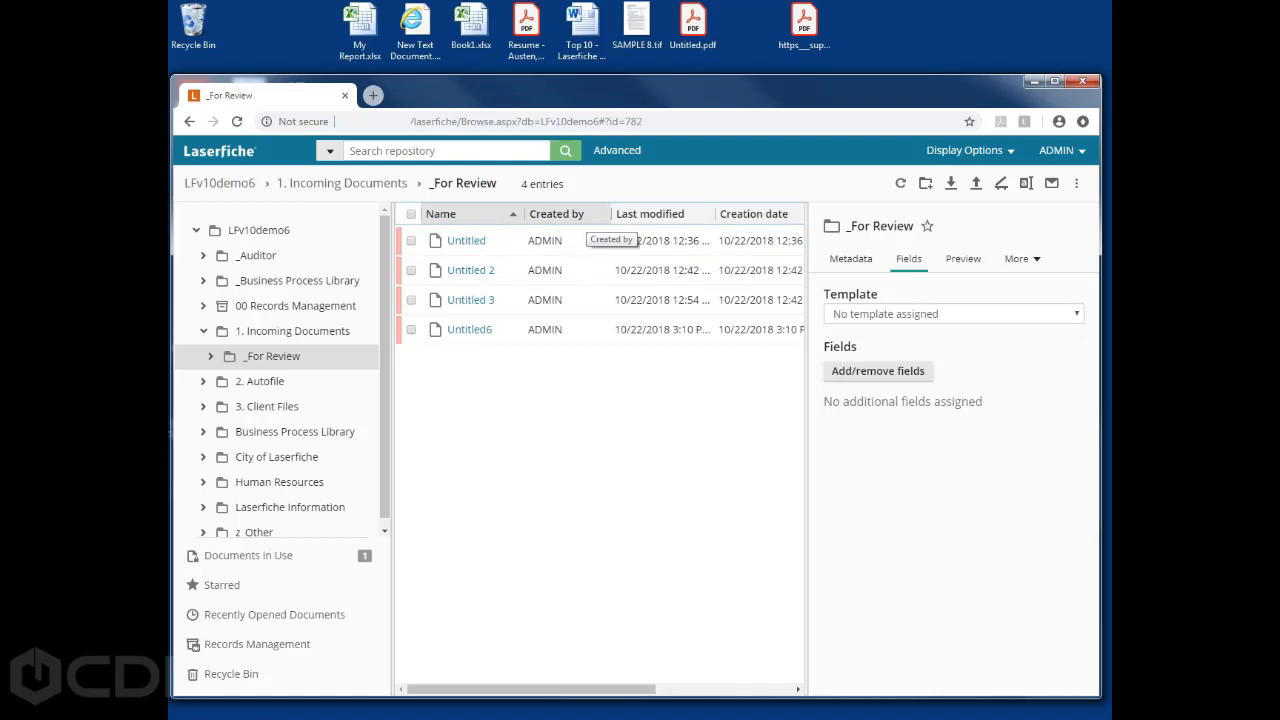
# Sort the folder entries by Created by, by Last modified, and finally by Name in descending order
pyautogui.click(566, 216)
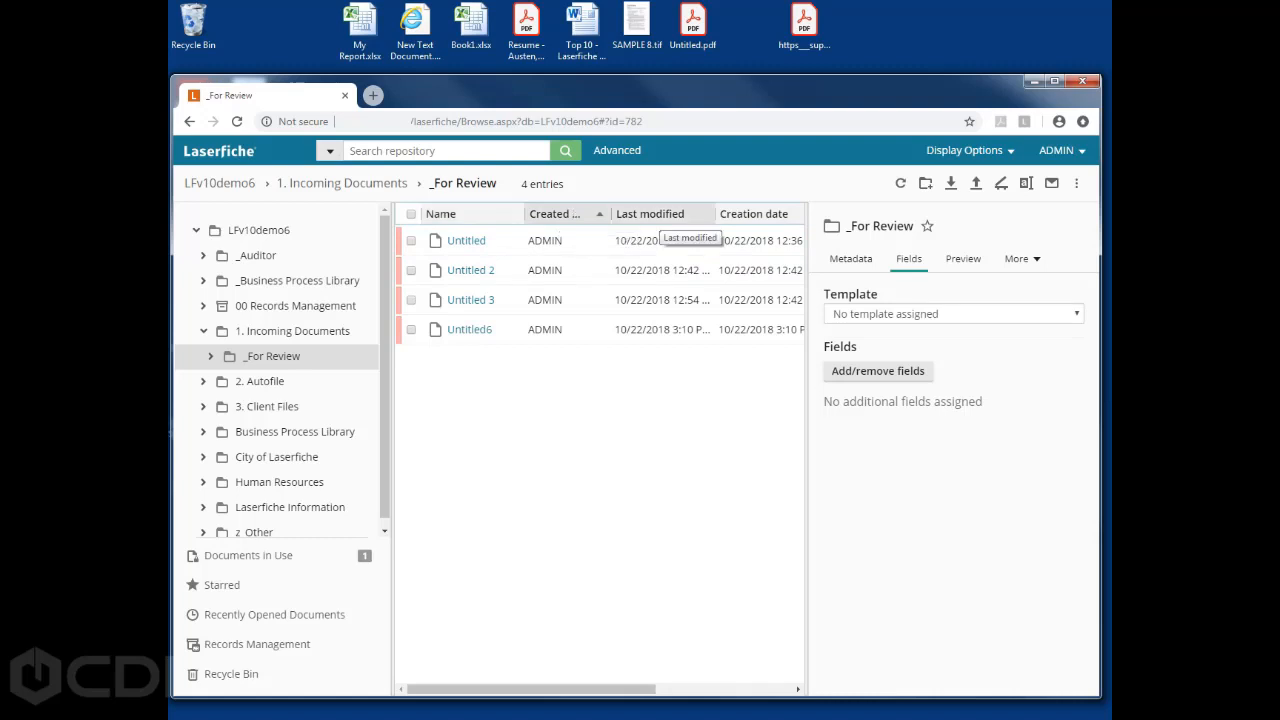
pyautogui.click(650, 214)
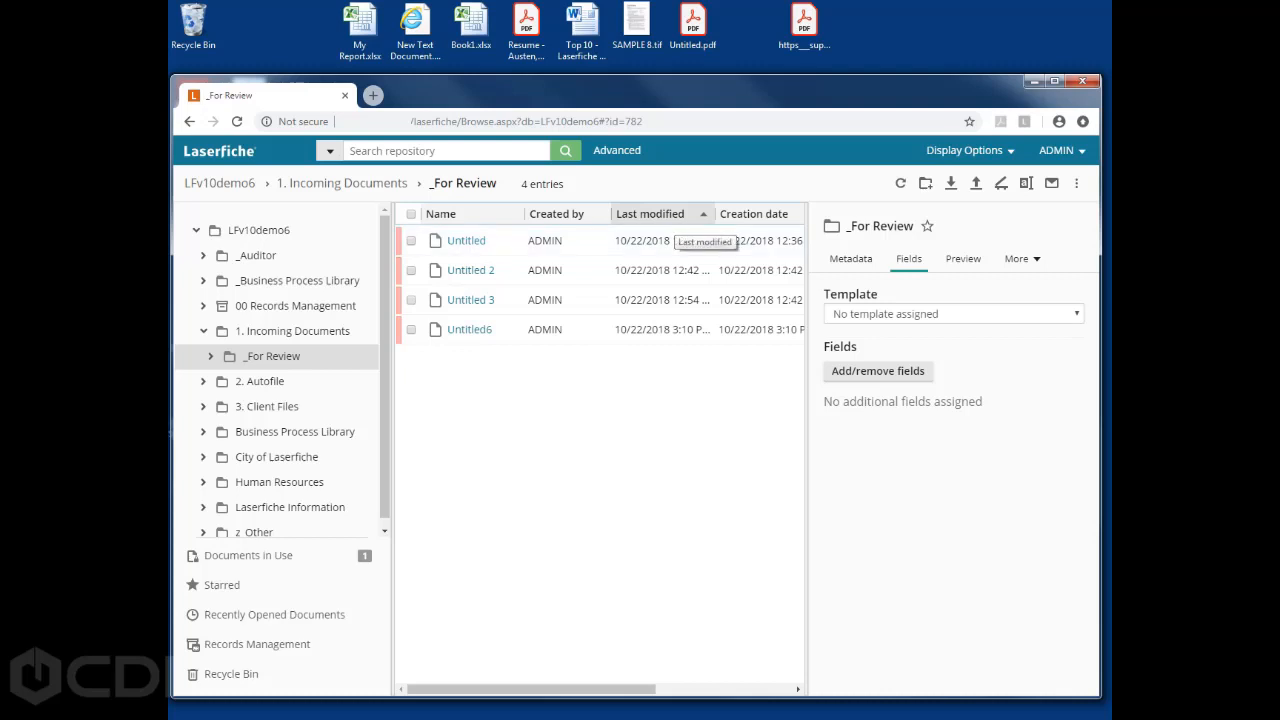
pyautogui.click(440, 214)
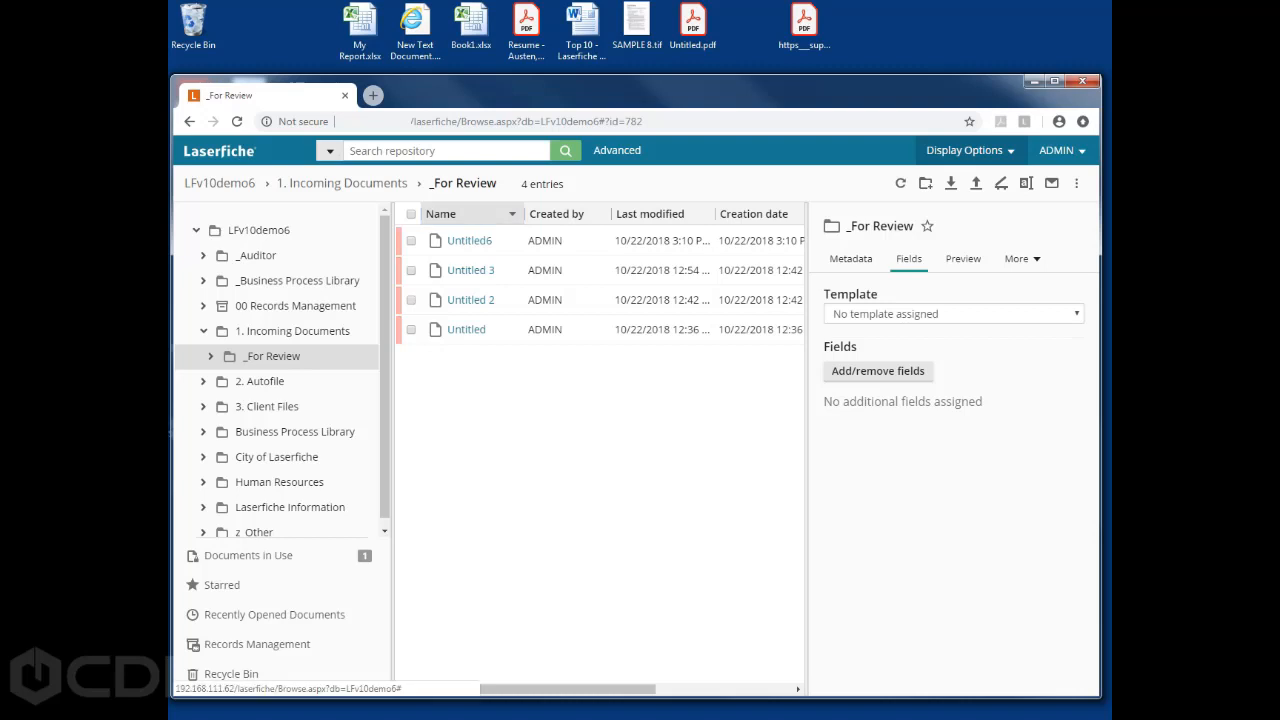
# Turn on column filtering for the _For Review list and check the filter options for Name and Last modified
pyautogui.click(969, 151)
pyautogui.click(963, 223)
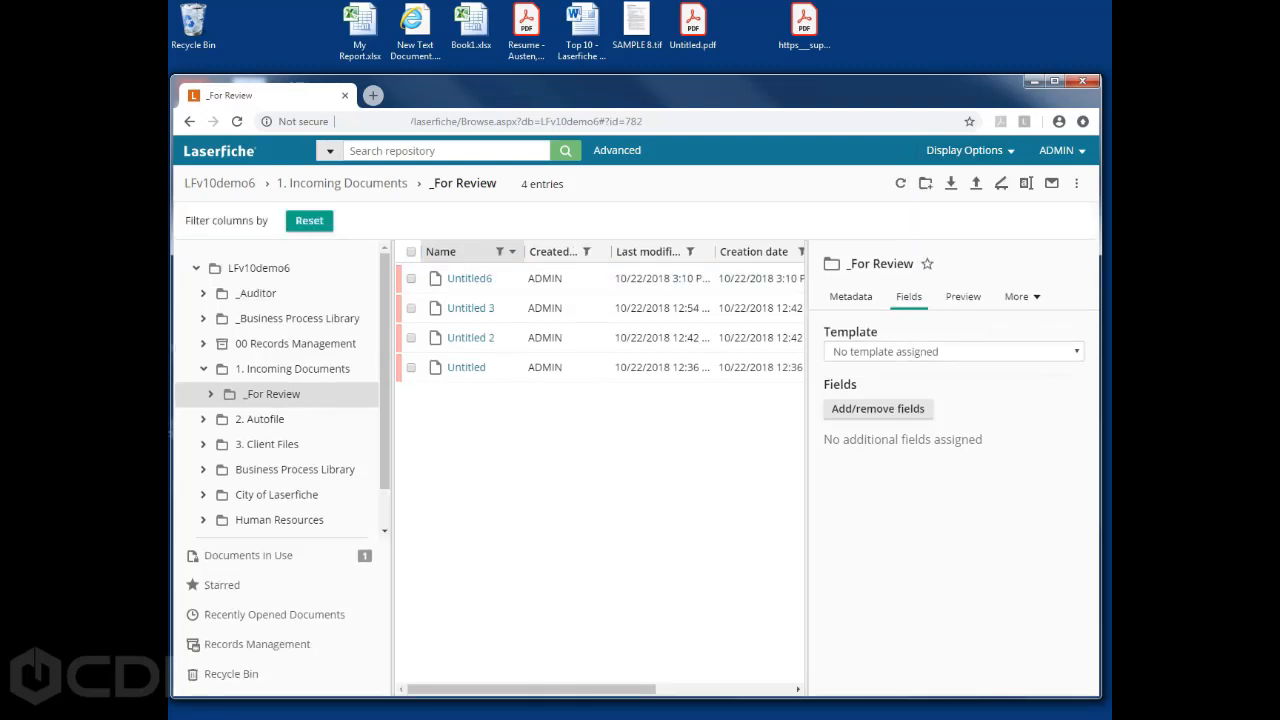
pyautogui.click(499, 251)
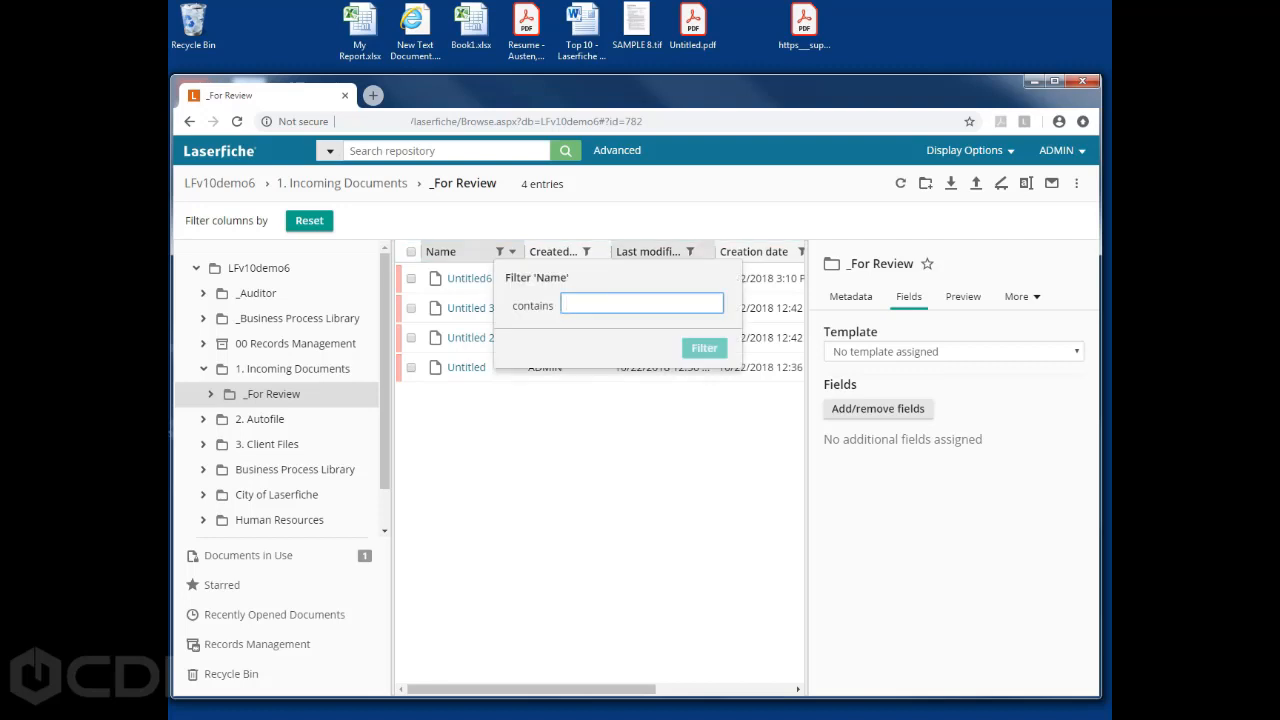
pyautogui.click(689, 251)
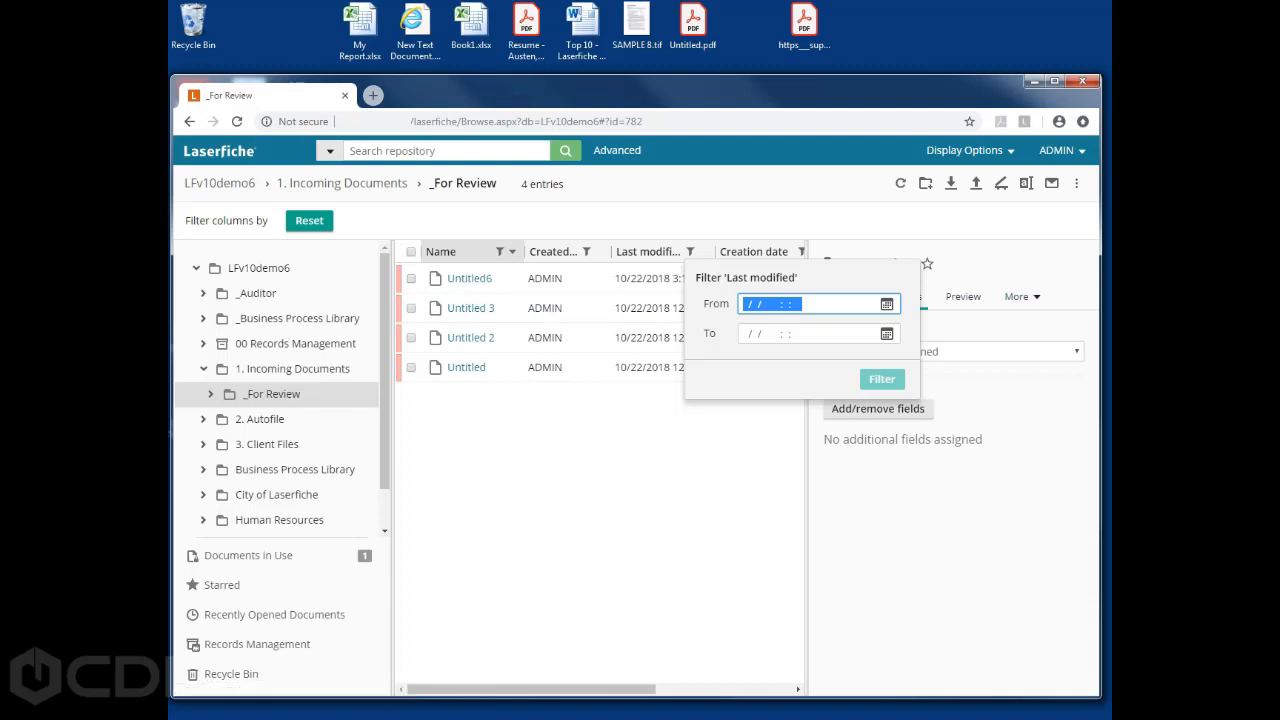
pyautogui.press('Escape')
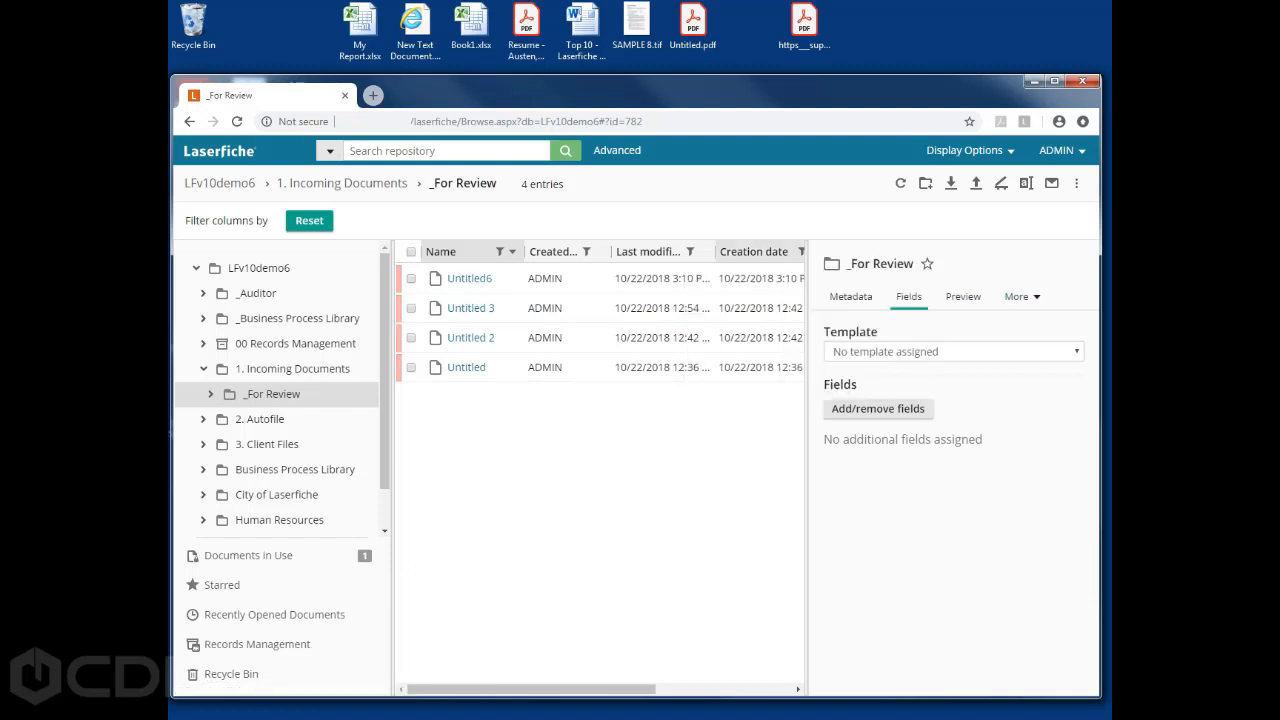
# Review the list of saved column profiles in Manage Saved Columns and close it
pyautogui.rightClick(712, 252)
pyautogui.moveTo(766, 325)
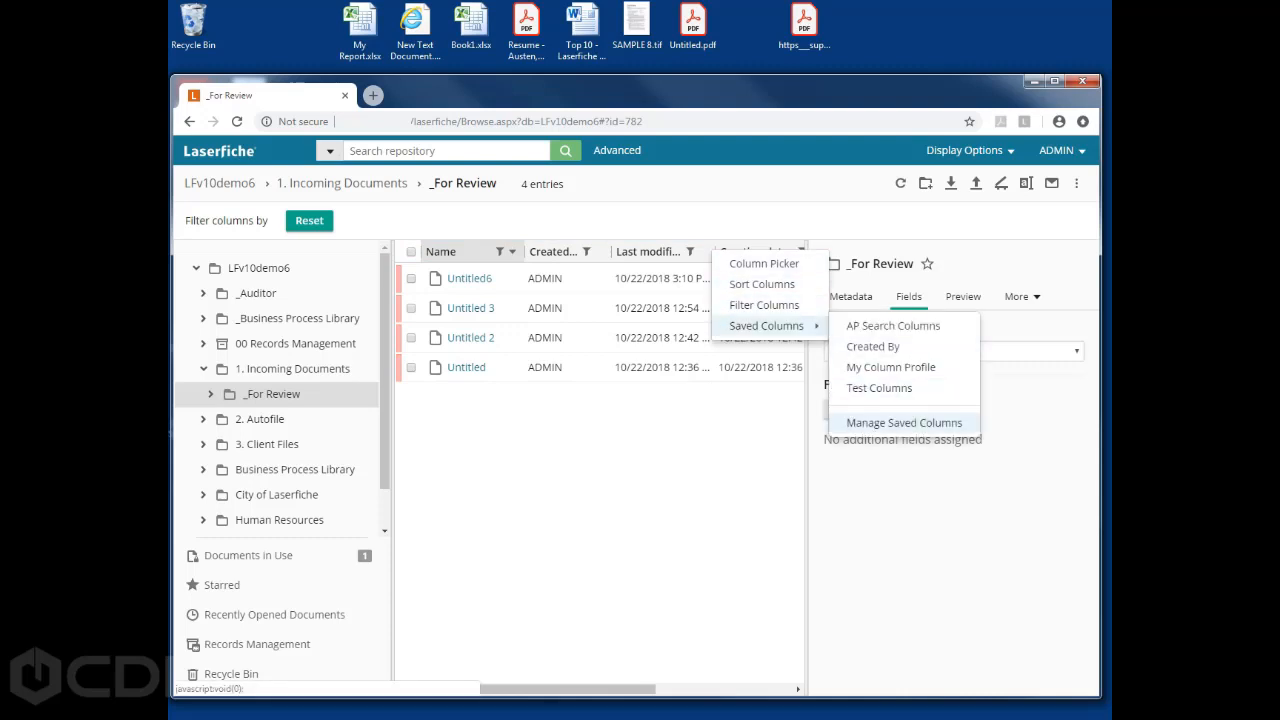
pyautogui.click(904, 422)
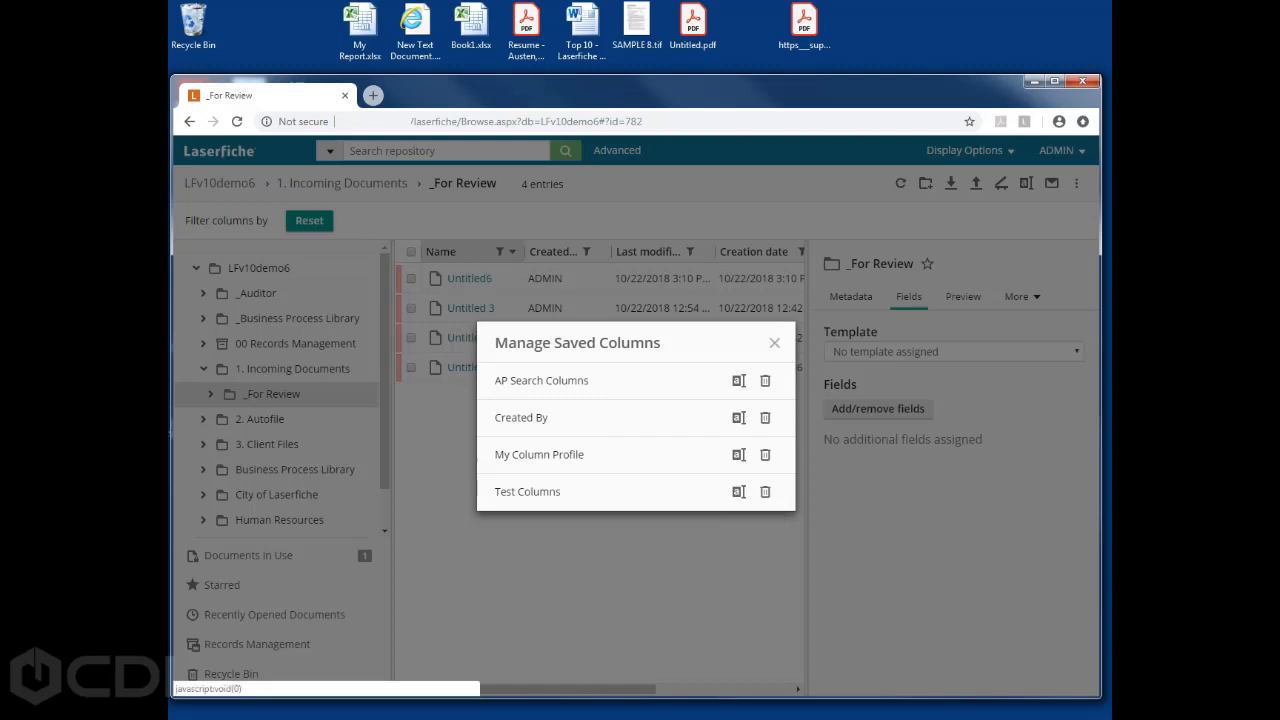
pyautogui.click(774, 343)
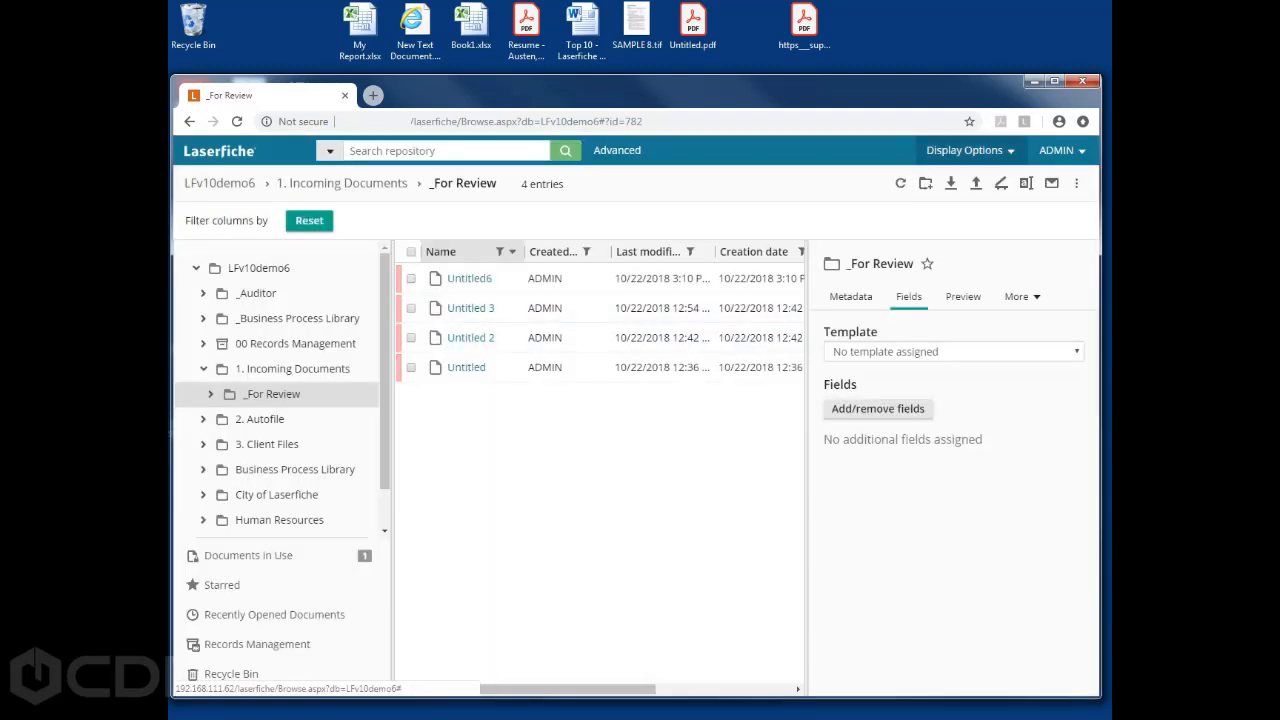
# Review the options for saving the current column display as a profile, and leave without saving
pyautogui.click(966, 150)
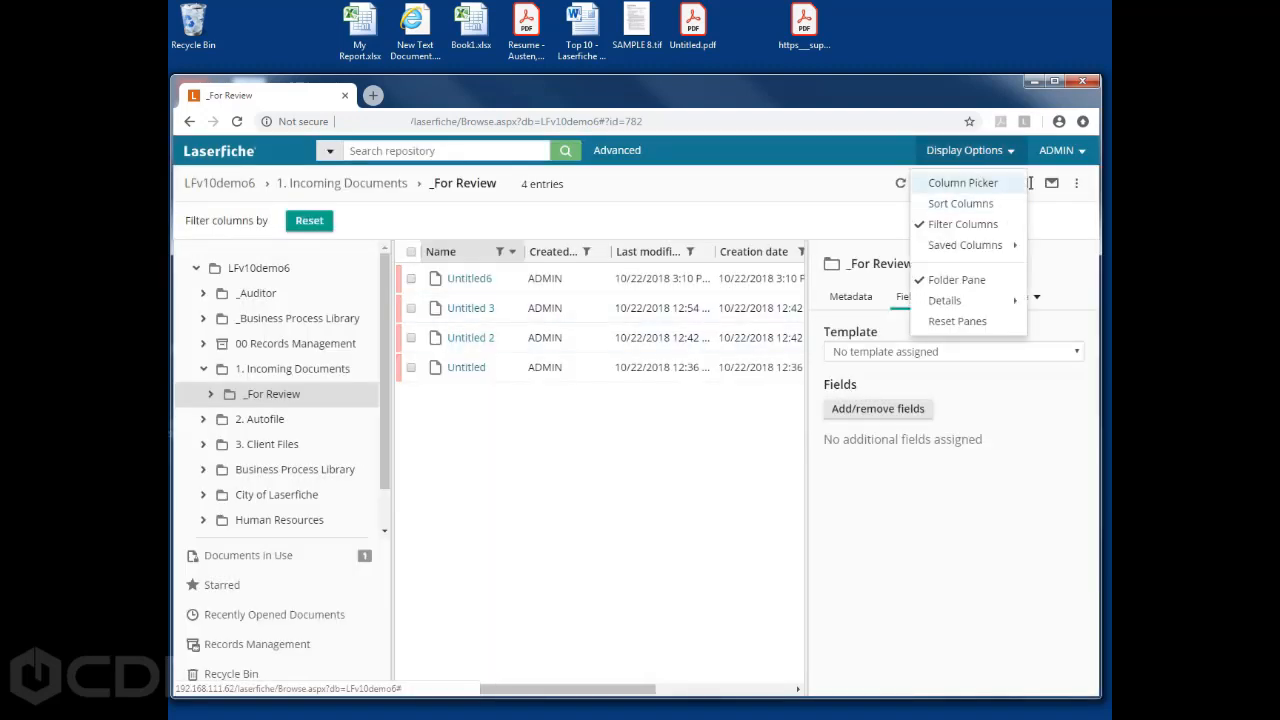
pyautogui.click(1020, 183)
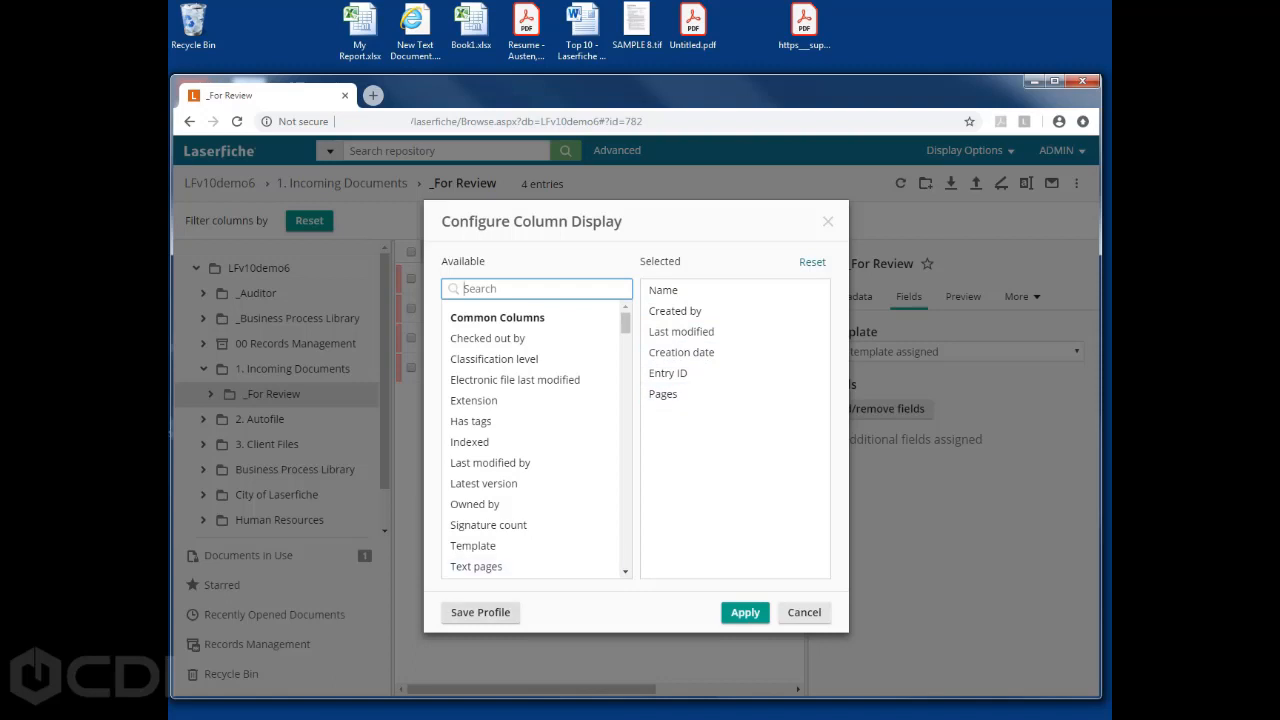
pyautogui.click(480, 612)
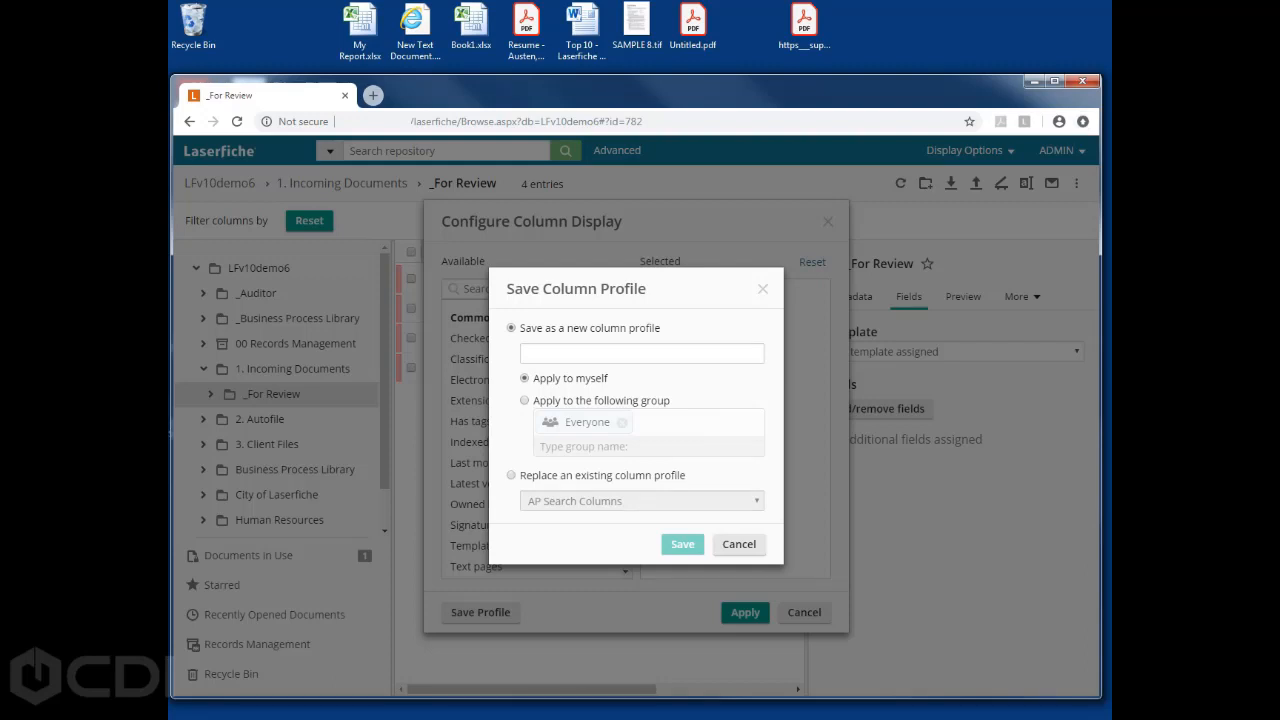
pyautogui.click(739, 544)
pyautogui.click(804, 612)
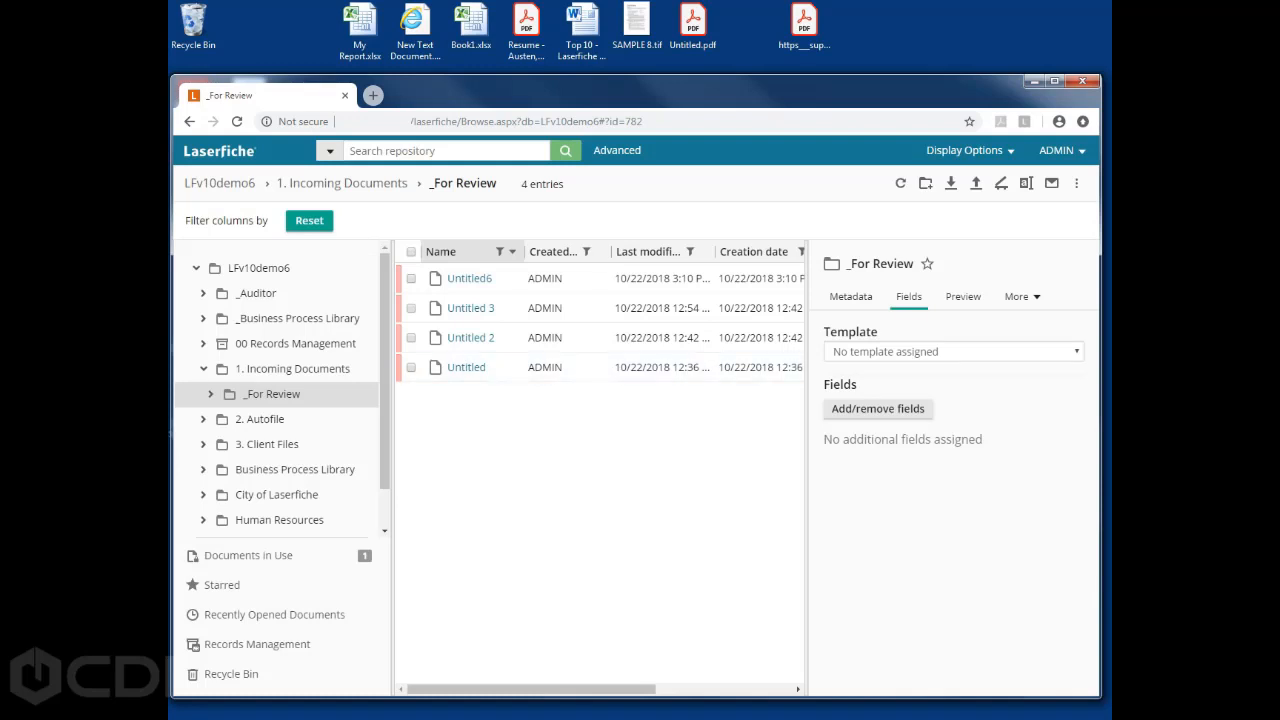
# Create a folder named New Folder inside _For Review
pyautogui.rightClick(487, 416)
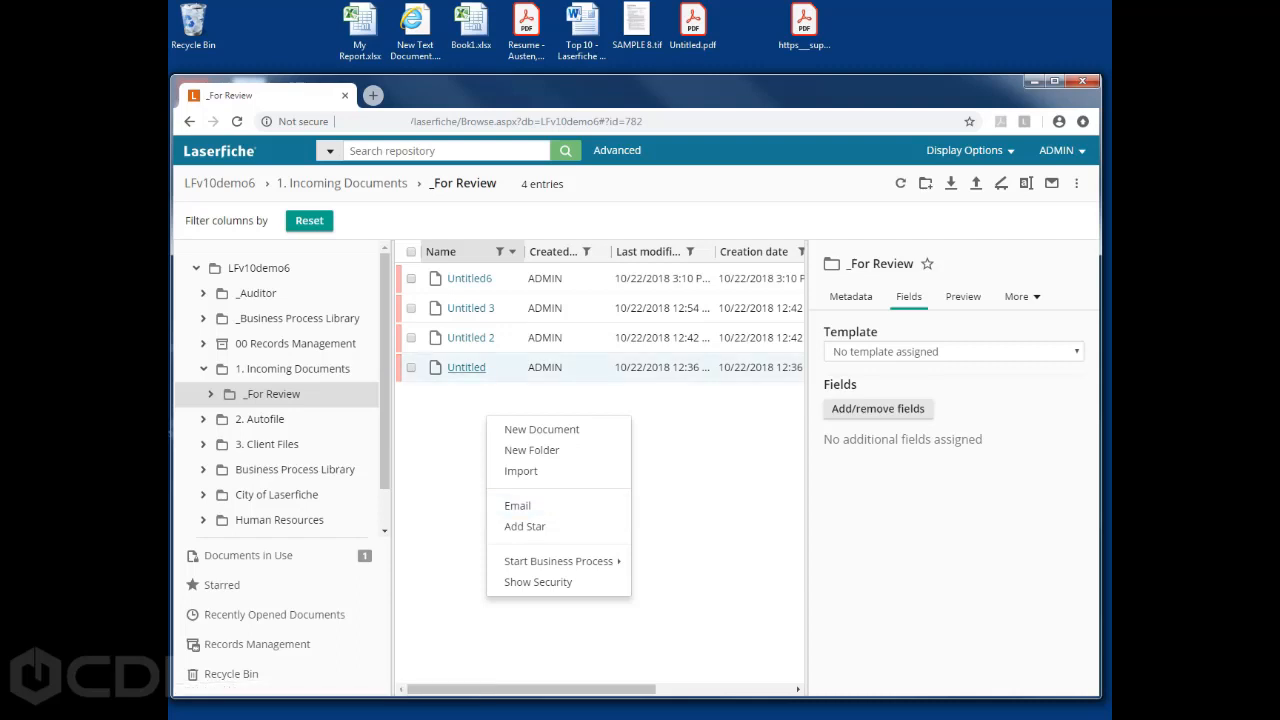
pyautogui.click(500, 367)
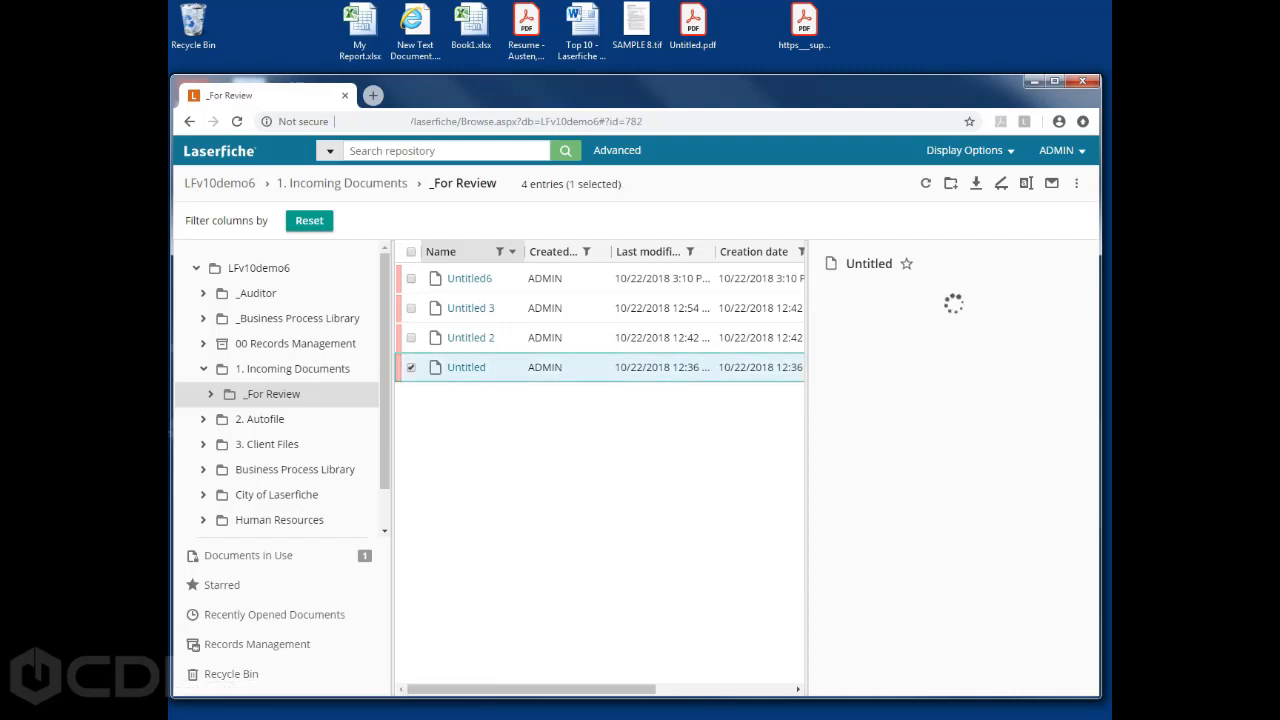
pyautogui.rightClick(500, 367)
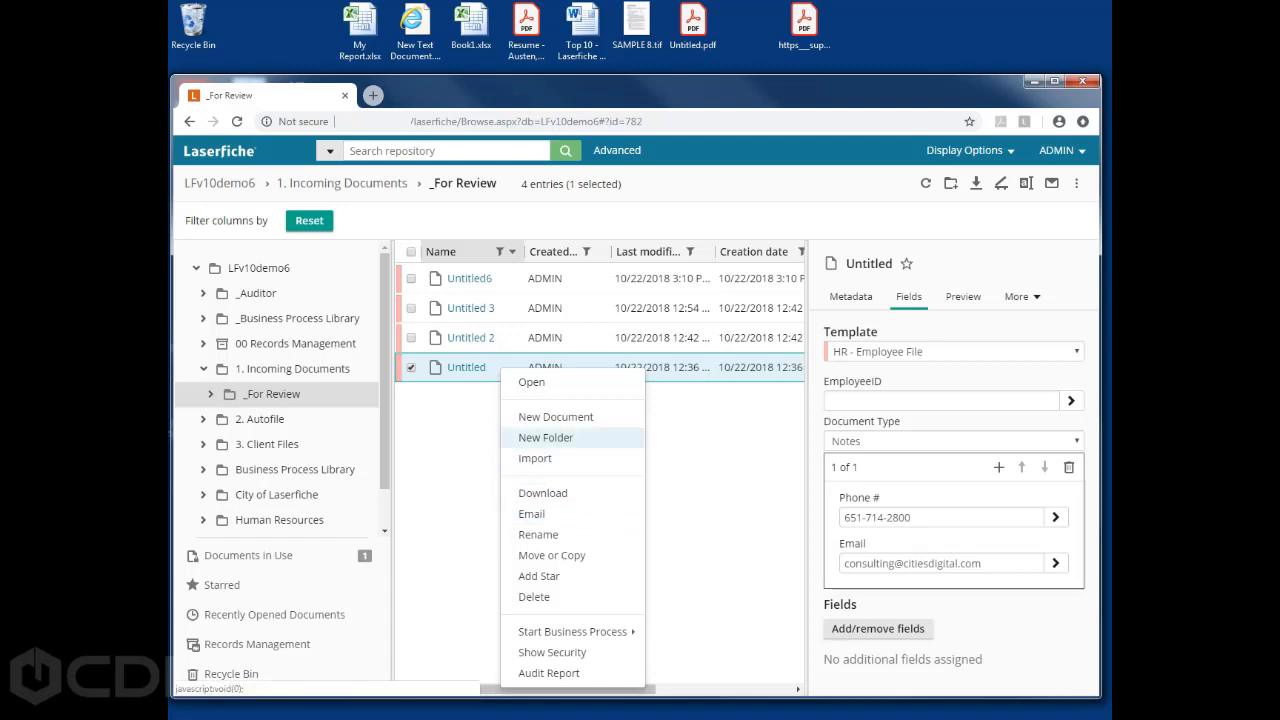
pyautogui.click(545, 437)
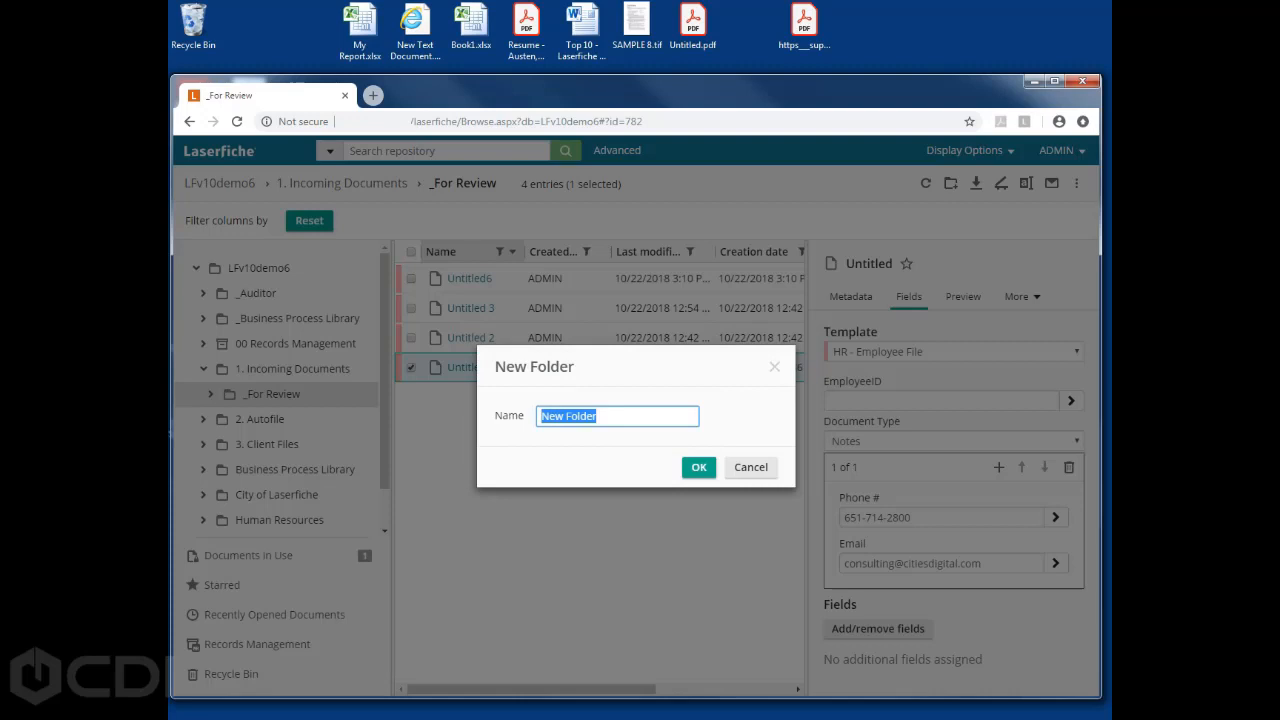
pyautogui.press('Return')
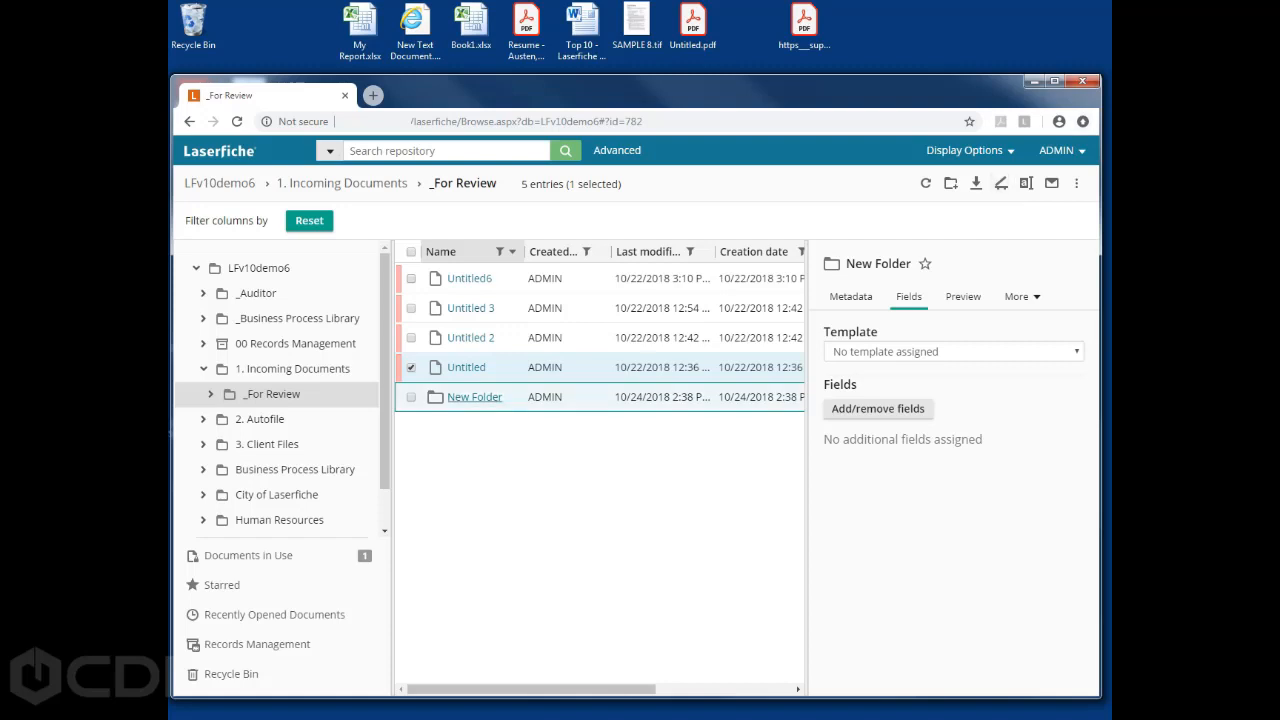
# Delete New Folder from _For Review
pyautogui.rightClick(490, 397)
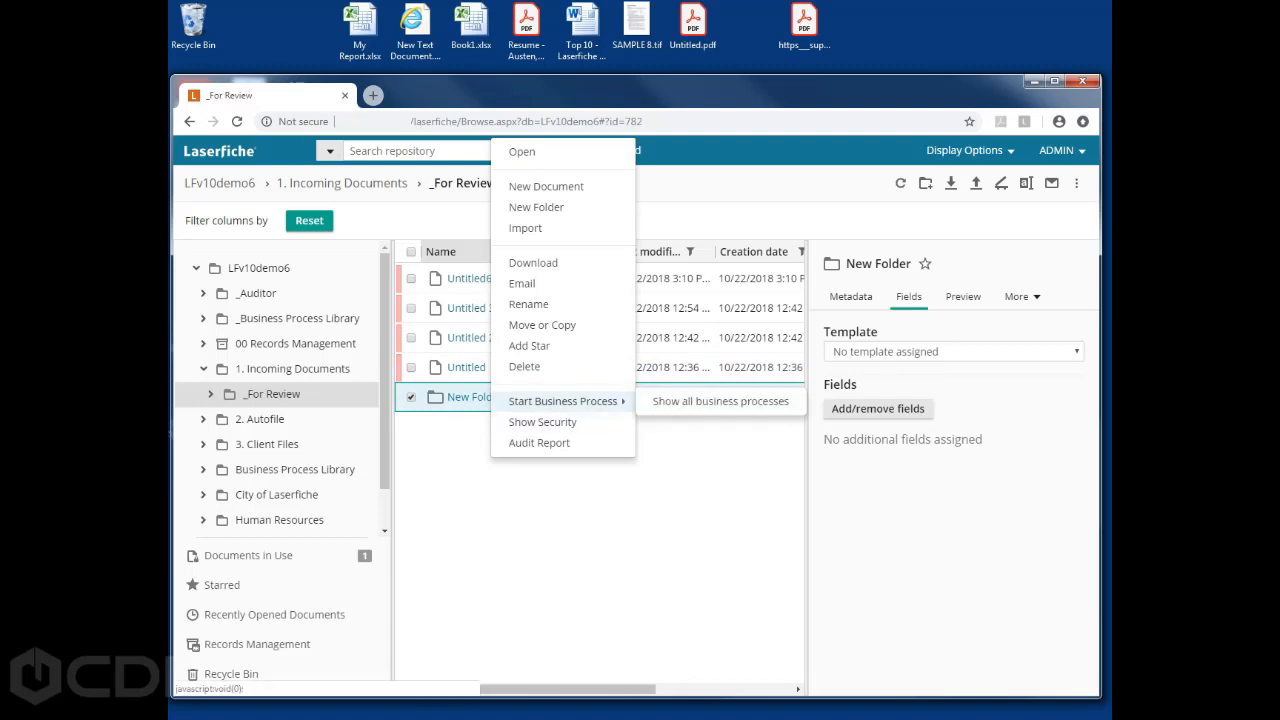
pyautogui.click(524, 366)
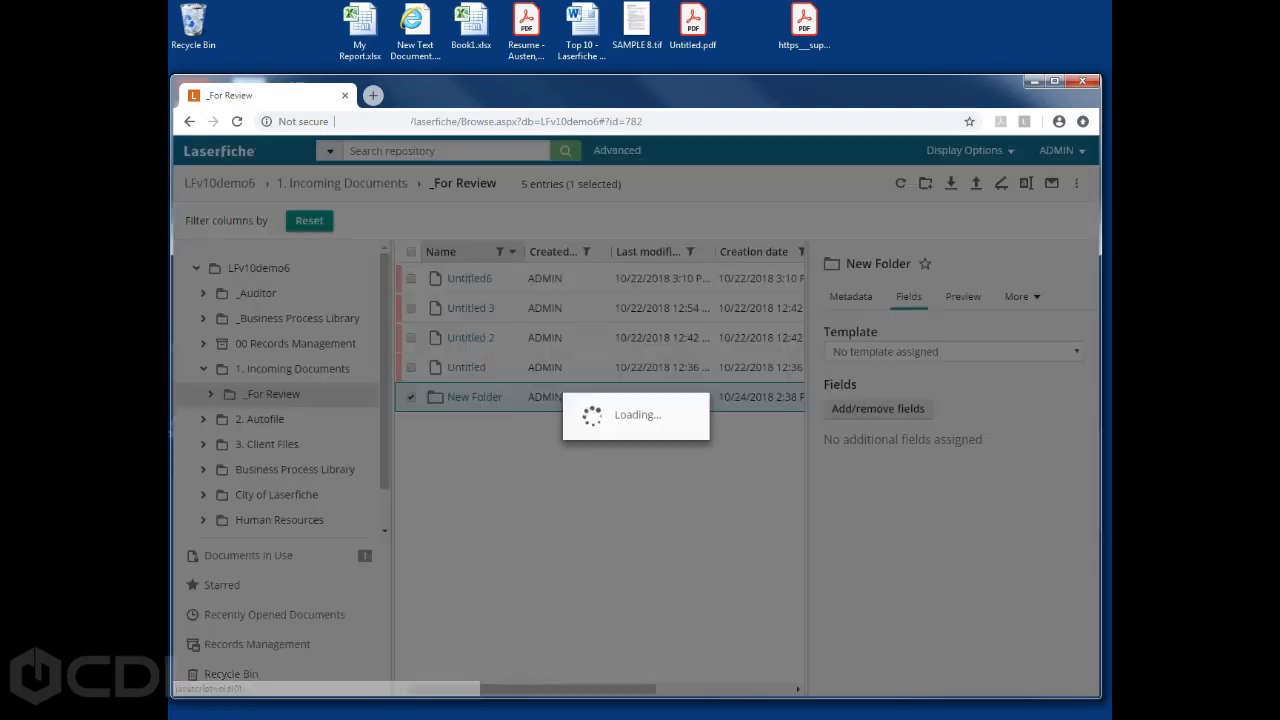
pyautogui.click(520, 473)
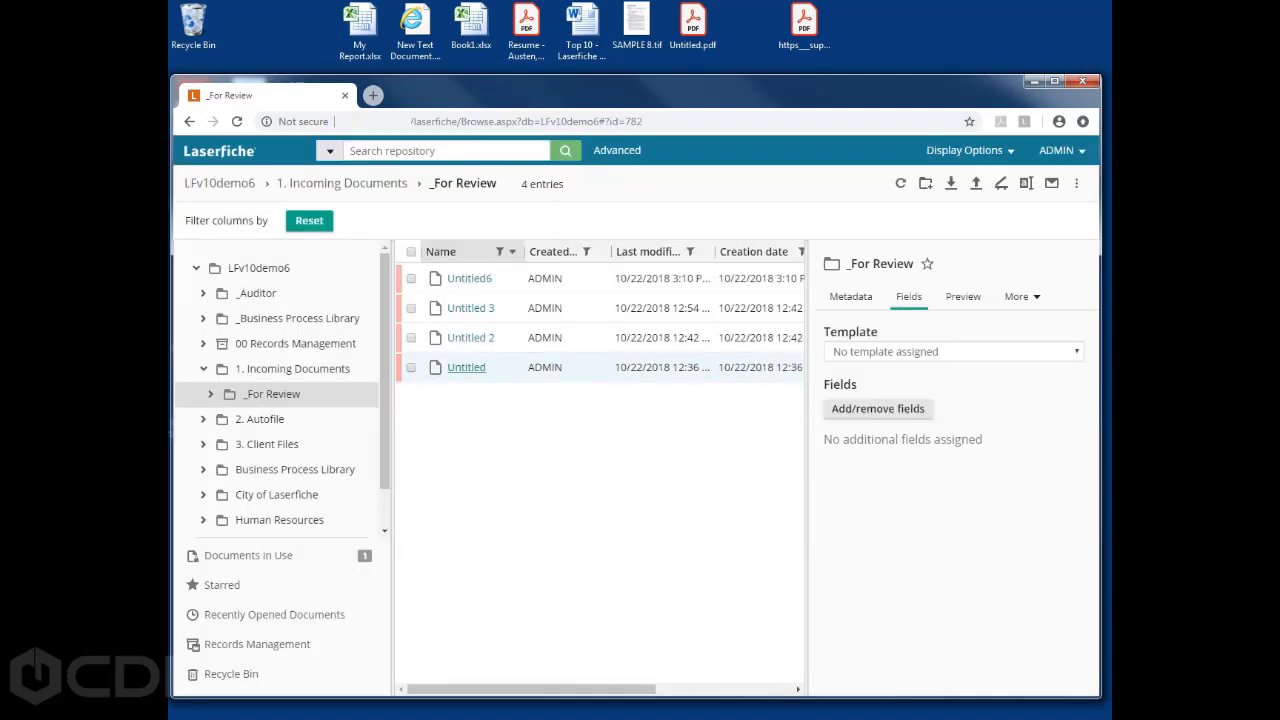
# Open the Untitled document and hide its text pane
pyautogui.click(466, 367)
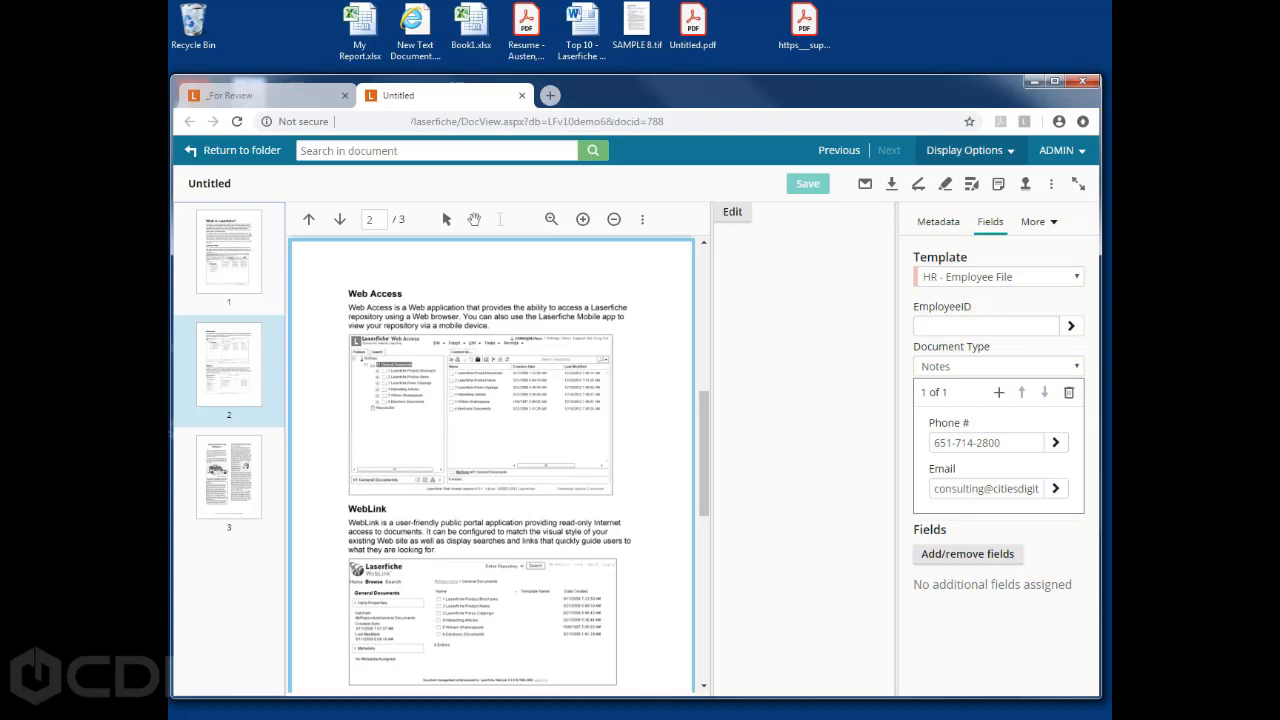
pyautogui.click(970, 151)
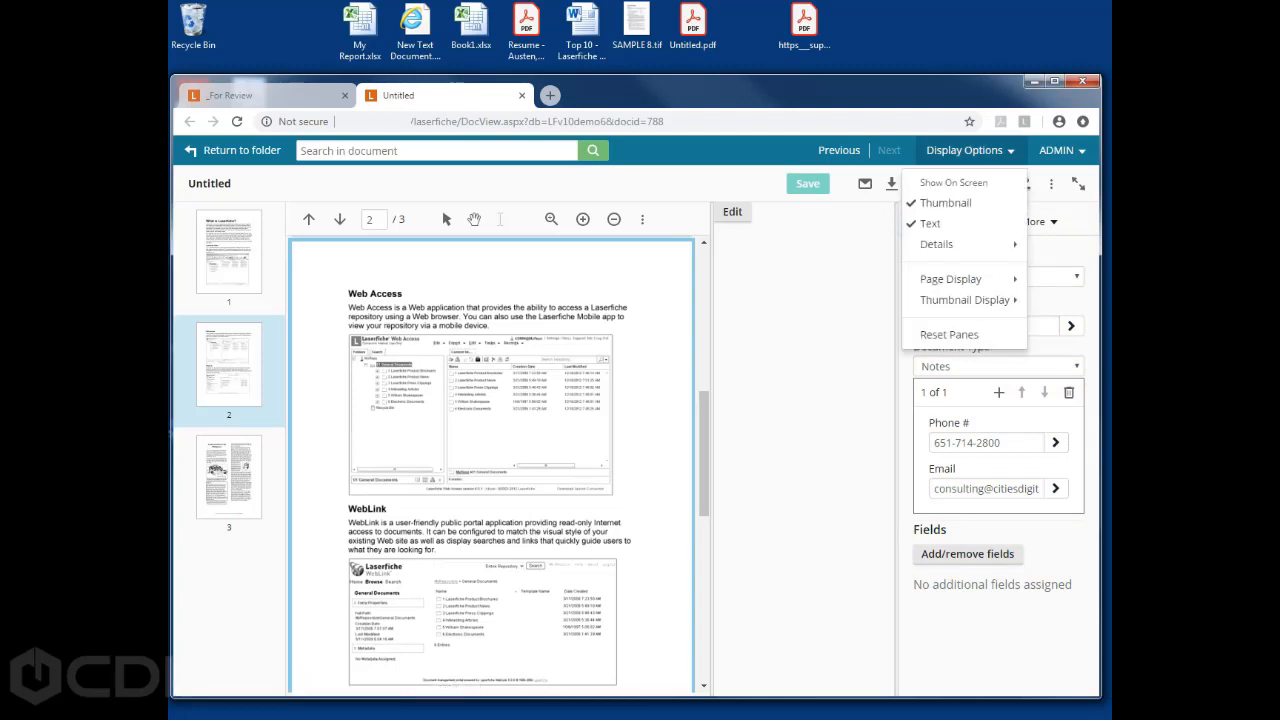
pyautogui.click(930, 223)
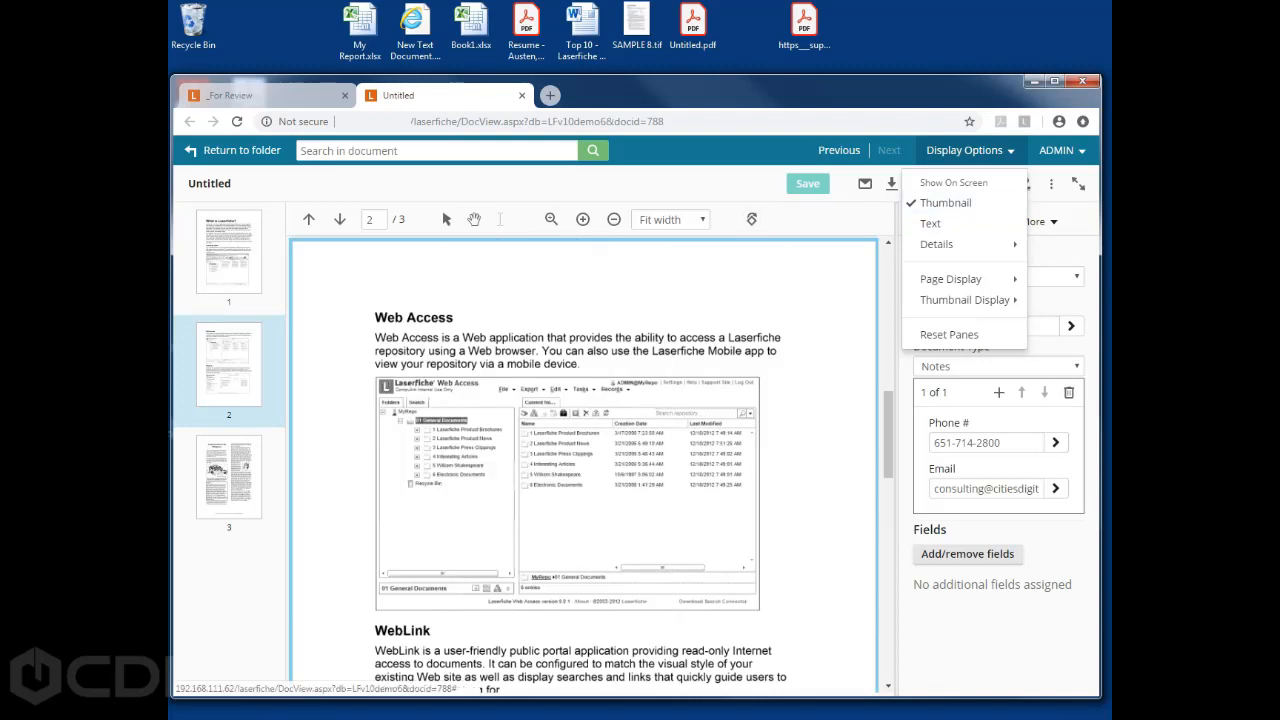
pyautogui.click(1056, 240)
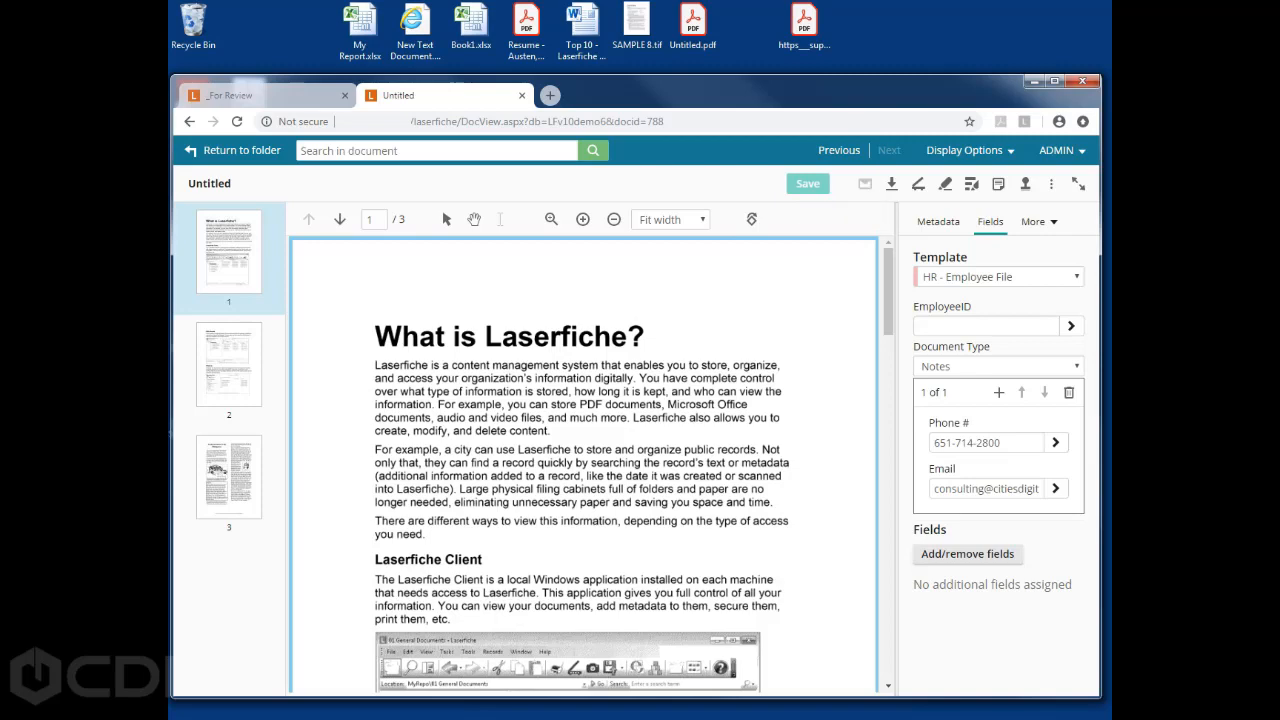
# Return from the document to the _For Review folder and close the extra browser tab
pyautogui.click(865, 183)
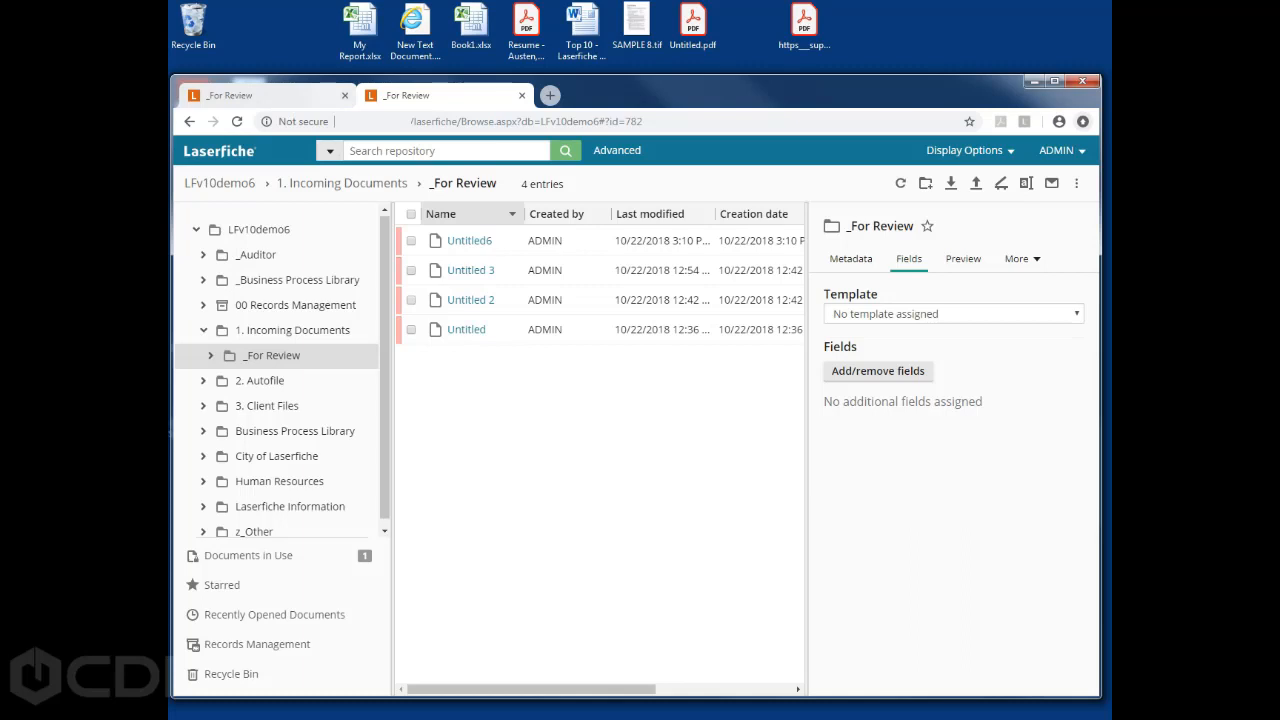
pyautogui.click(345, 95)
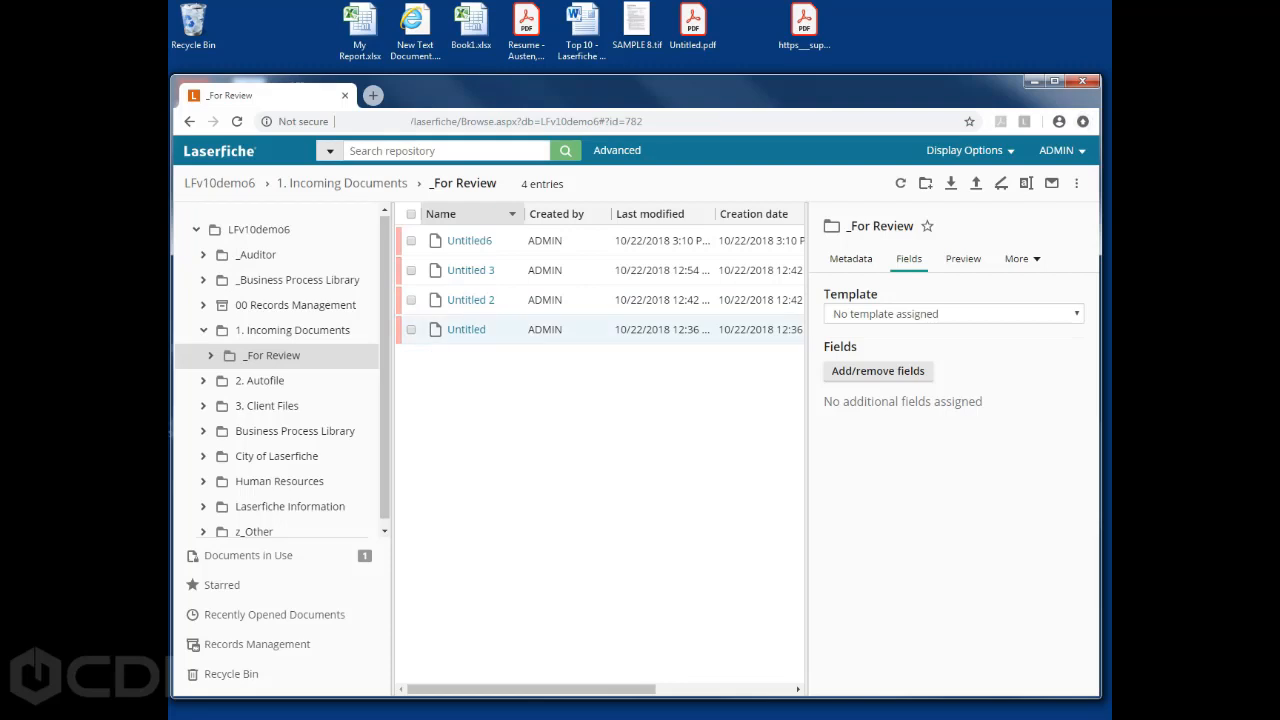
# Delete all the documents in _For Review: Untitled, Untitled 2, Untitled 3 and Untitled6
pyautogui.click(411, 330)
pyautogui.click(411, 300)
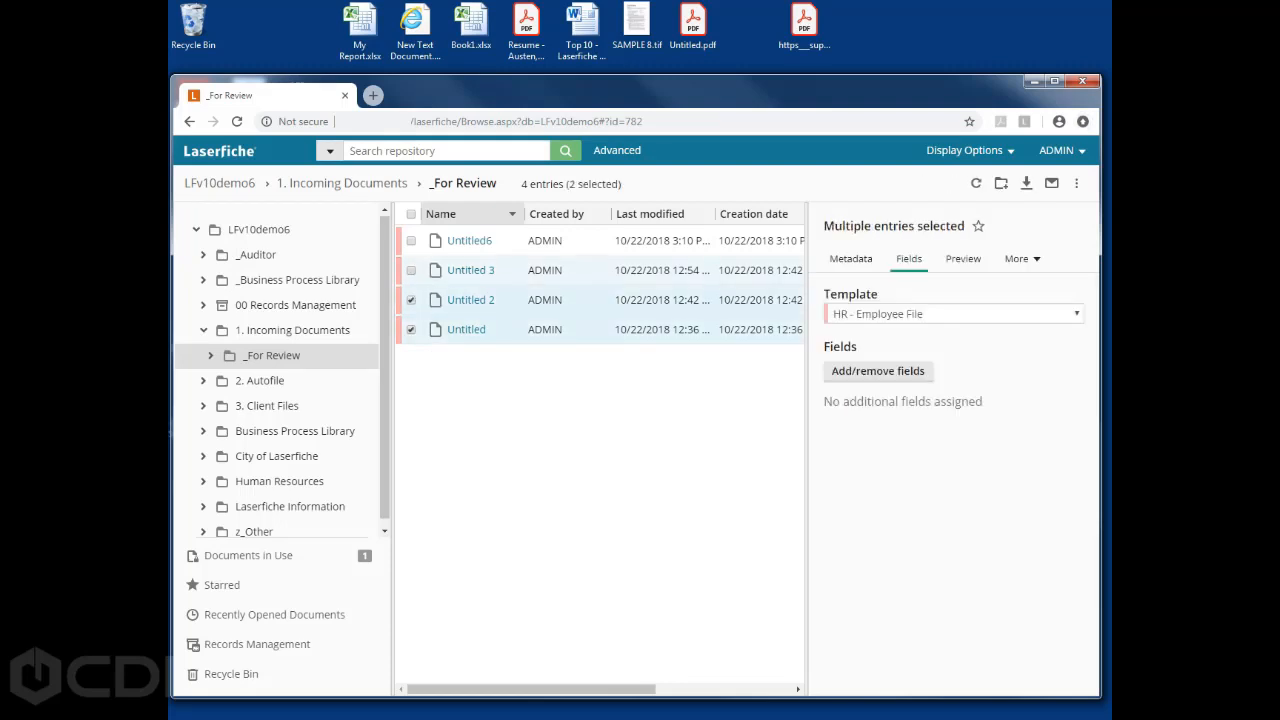
pyautogui.click(411, 271)
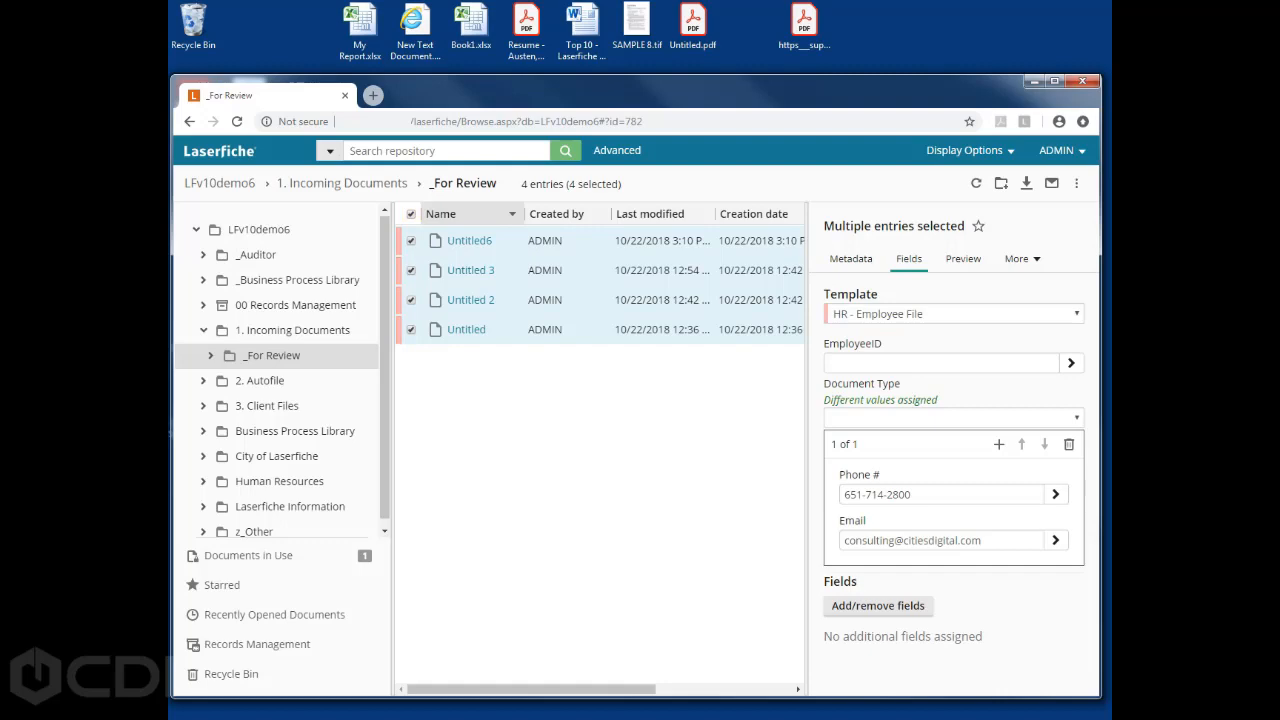
pyautogui.press('Delete')
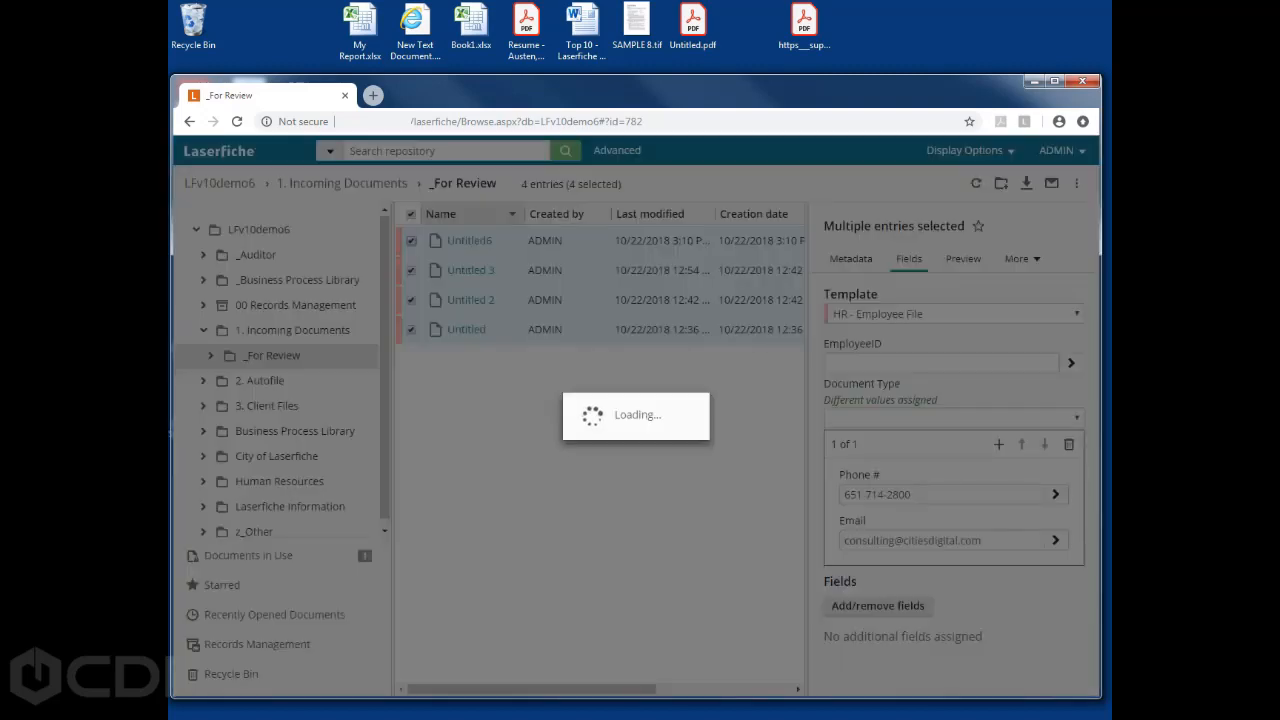
pyautogui.press('Return')
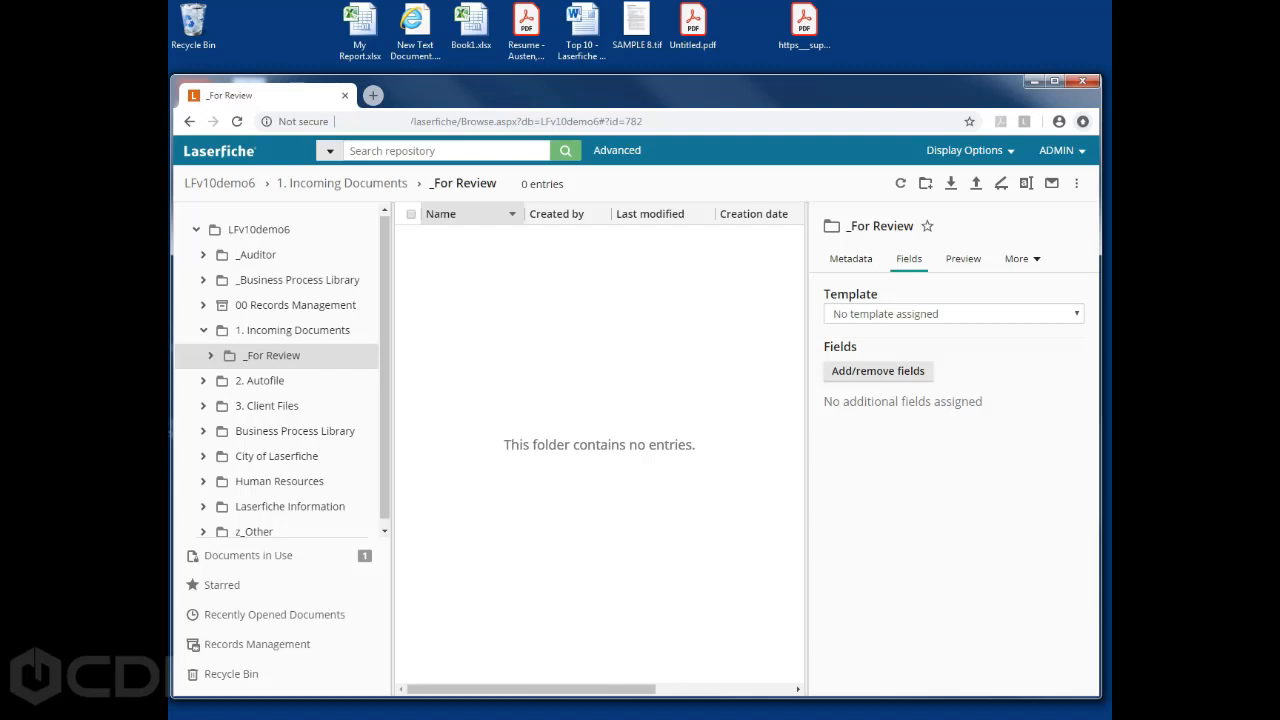
# Import SAMPLE 8.tif from the desktop into _For Review with the Client Files template assigned
pyautogui.click(637, 26)
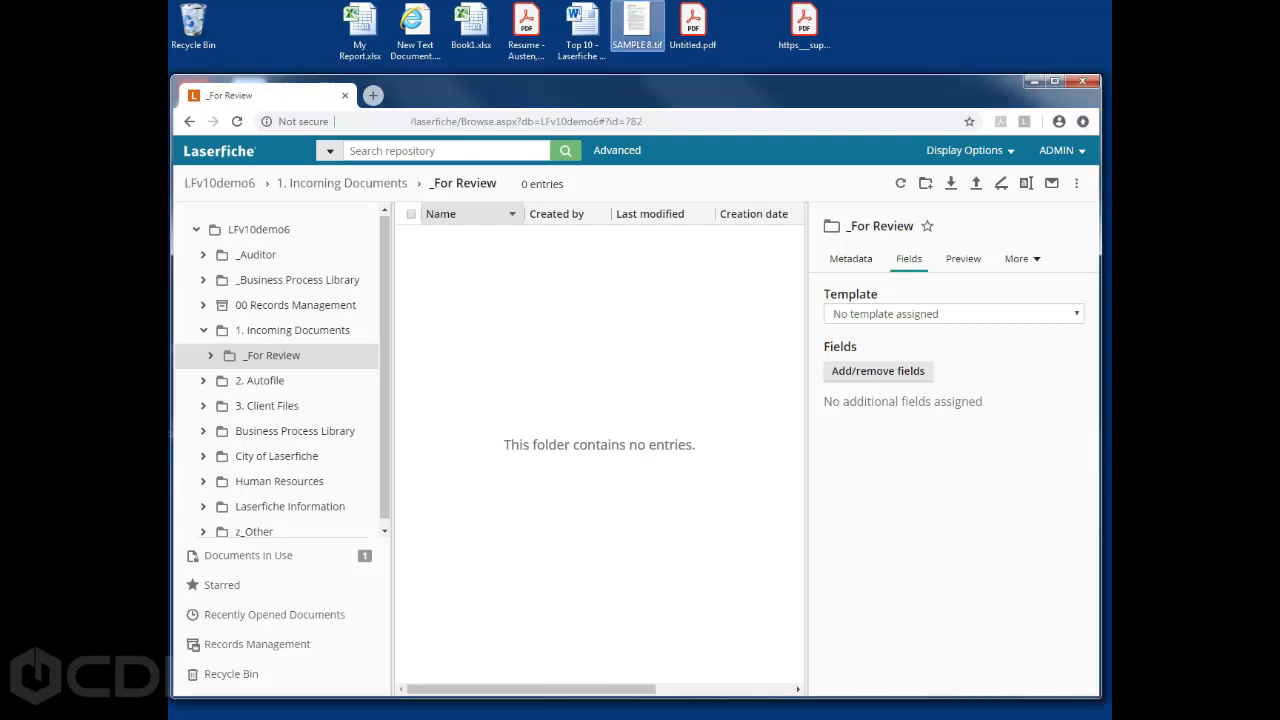
pyautogui.moveTo(637, 26); pyautogui.dragTo(588, 306)
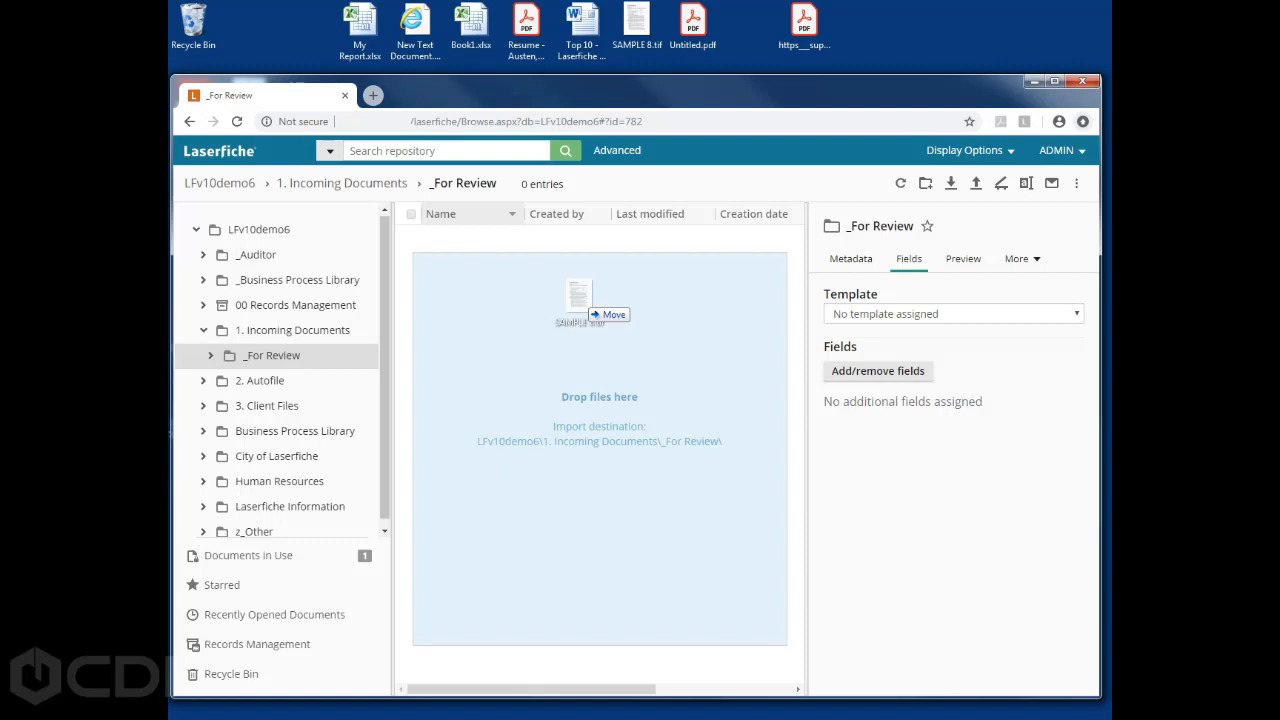
pyautogui.moveTo(588, 306); pyautogui.dragTo(557, 331)
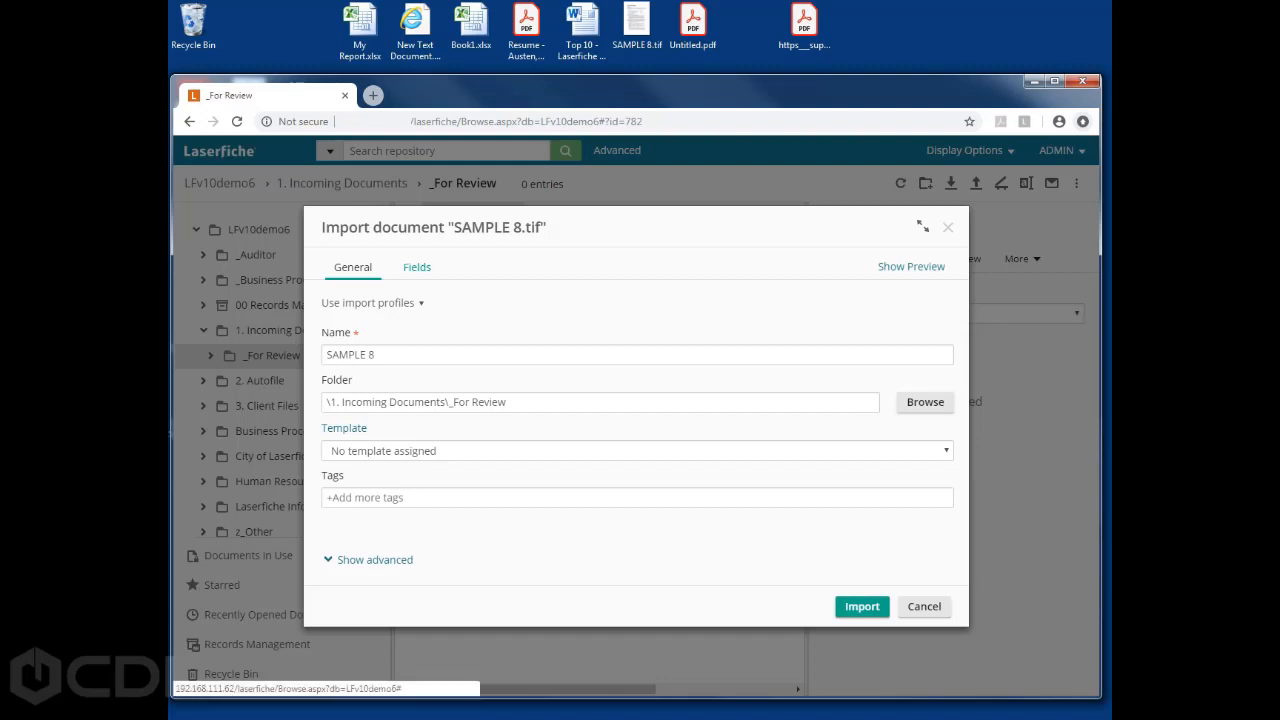
pyautogui.click(417, 267)
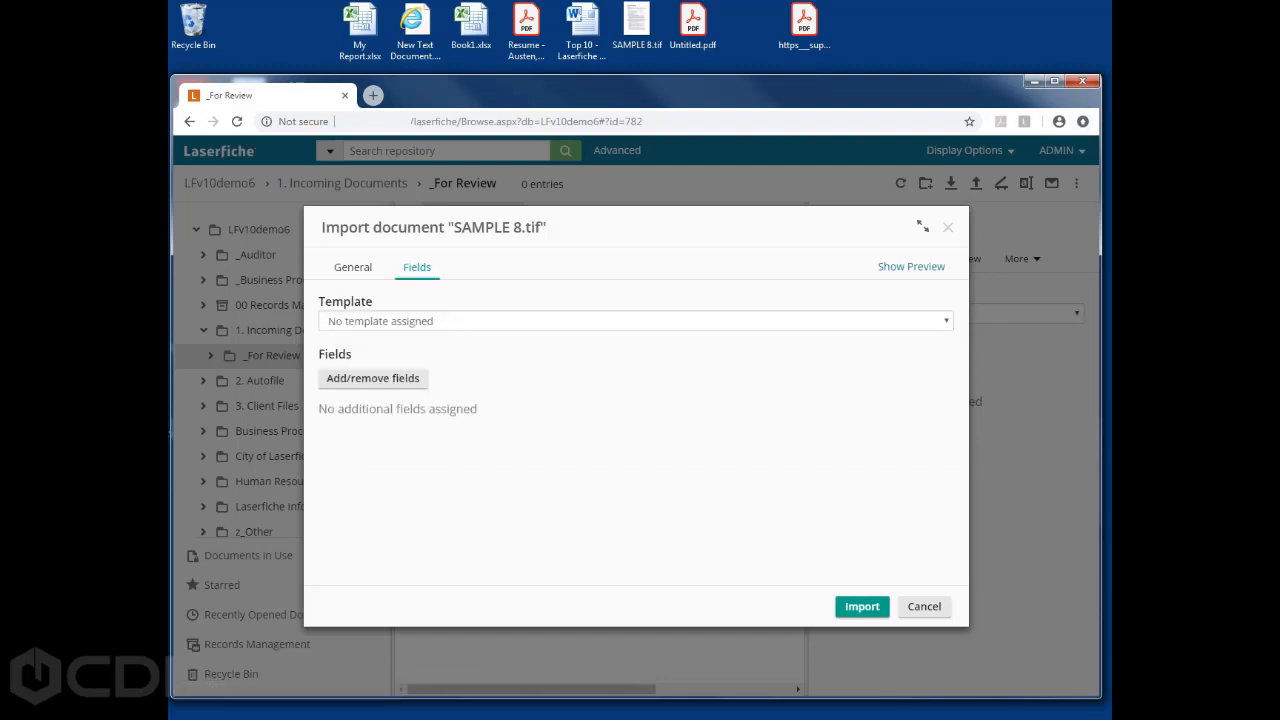
pyautogui.click(450, 321)
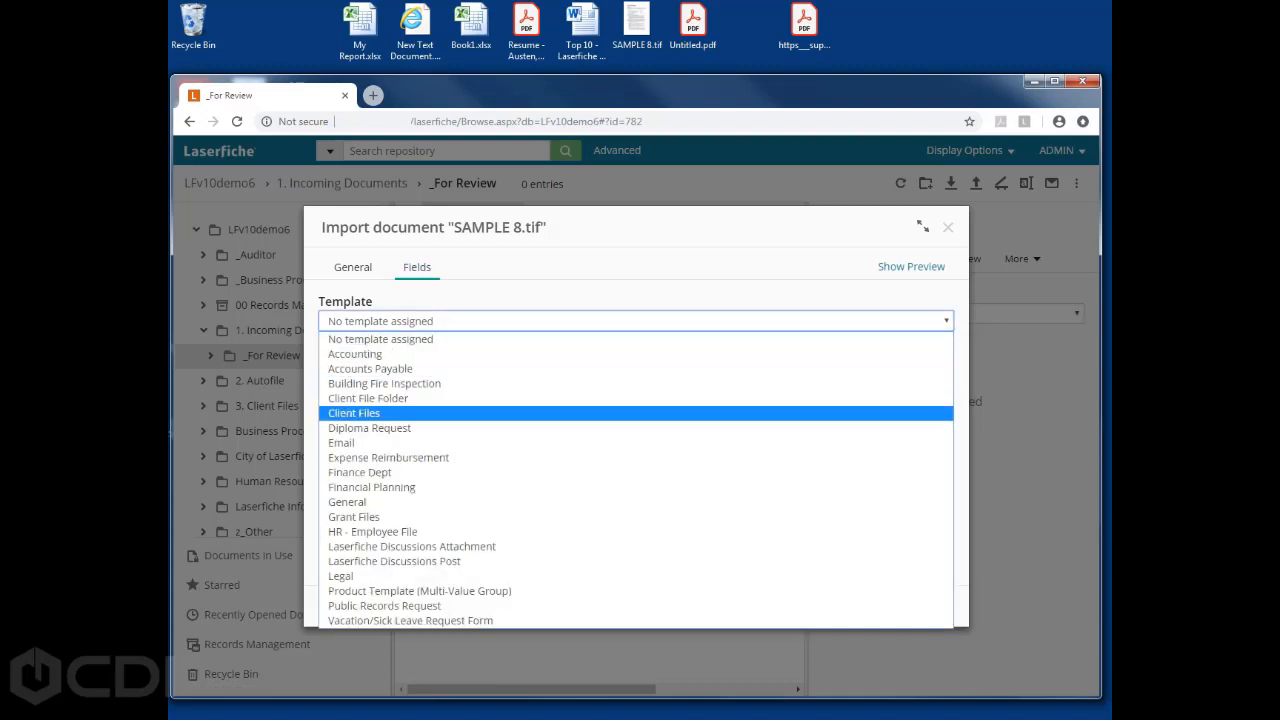
pyautogui.click(366, 413)
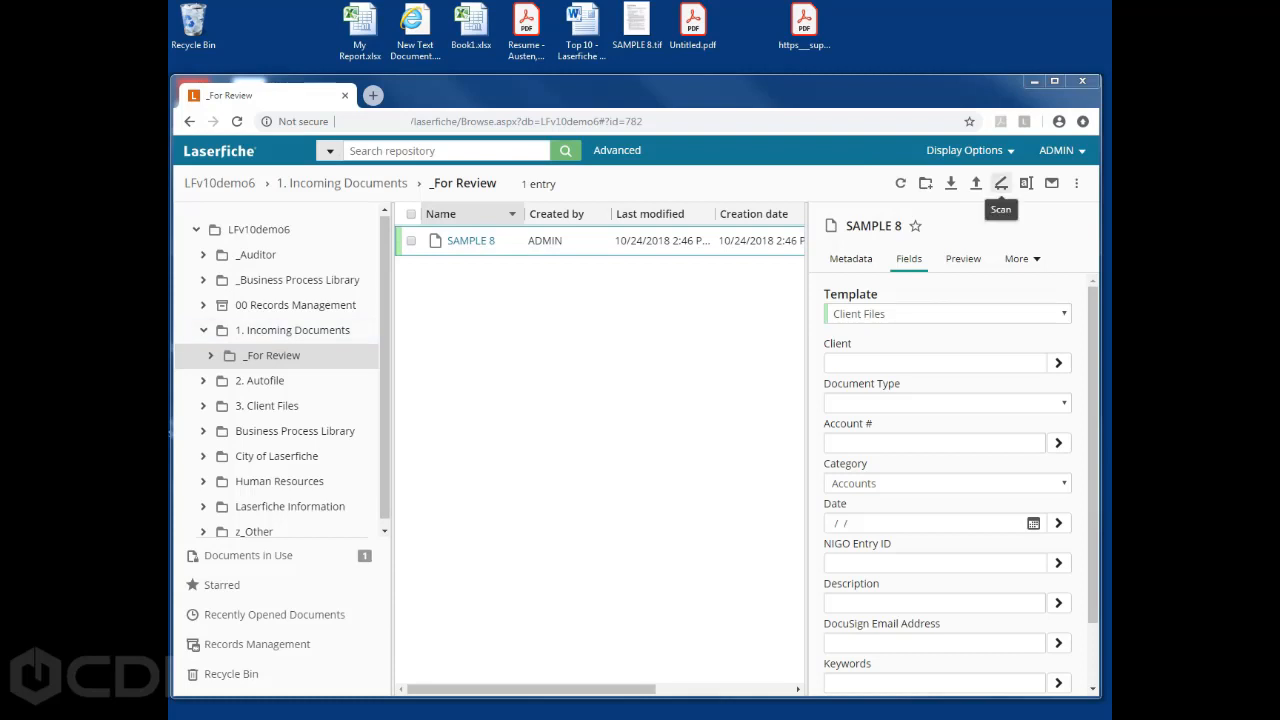
# Open Laserfiche Scanning in Basic mode from the _For Review folder and accept its existing OCR and image enhancement settings
pyautogui.click(1001, 183)
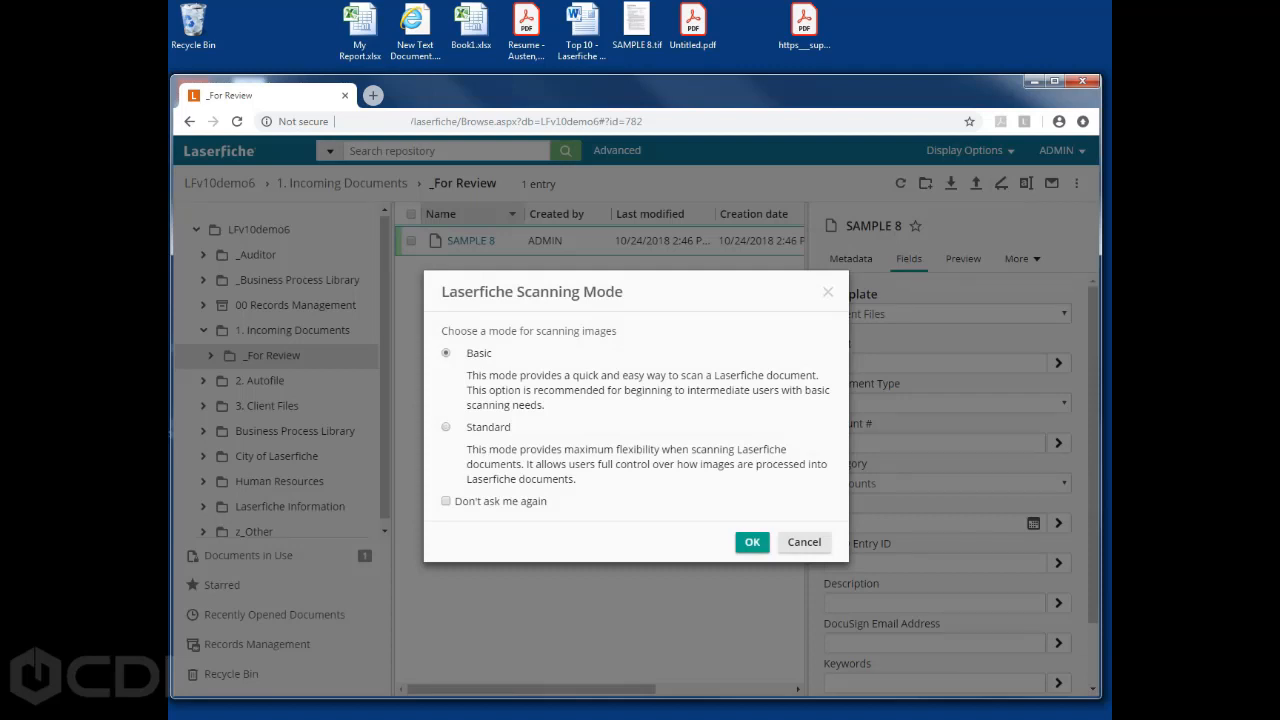
pyautogui.click(752, 542)
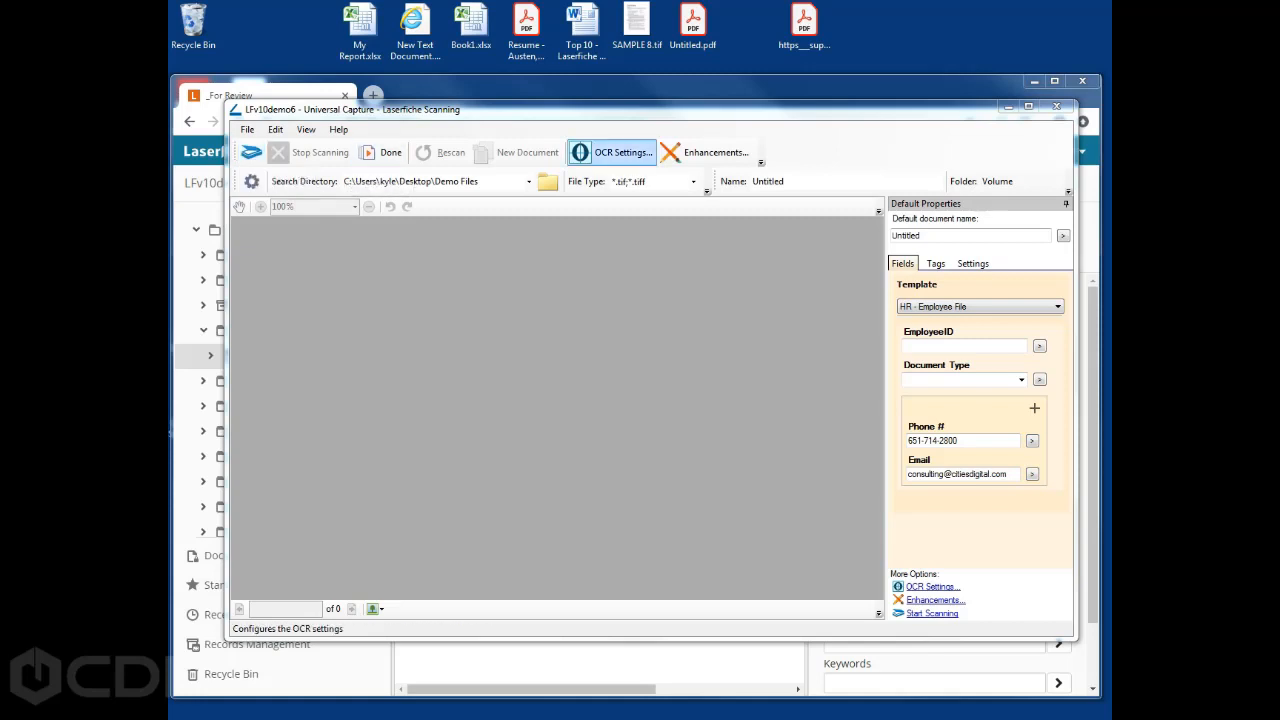
pyautogui.click(612, 152)
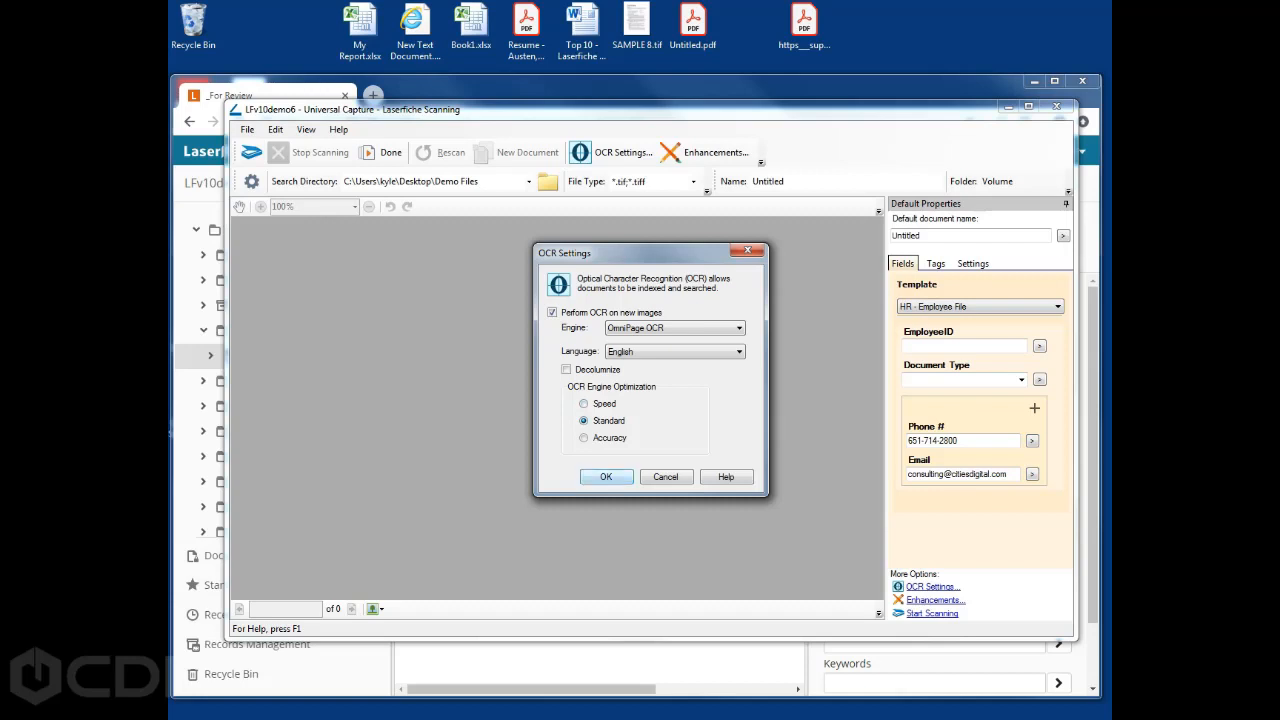
pyautogui.click(606, 476)
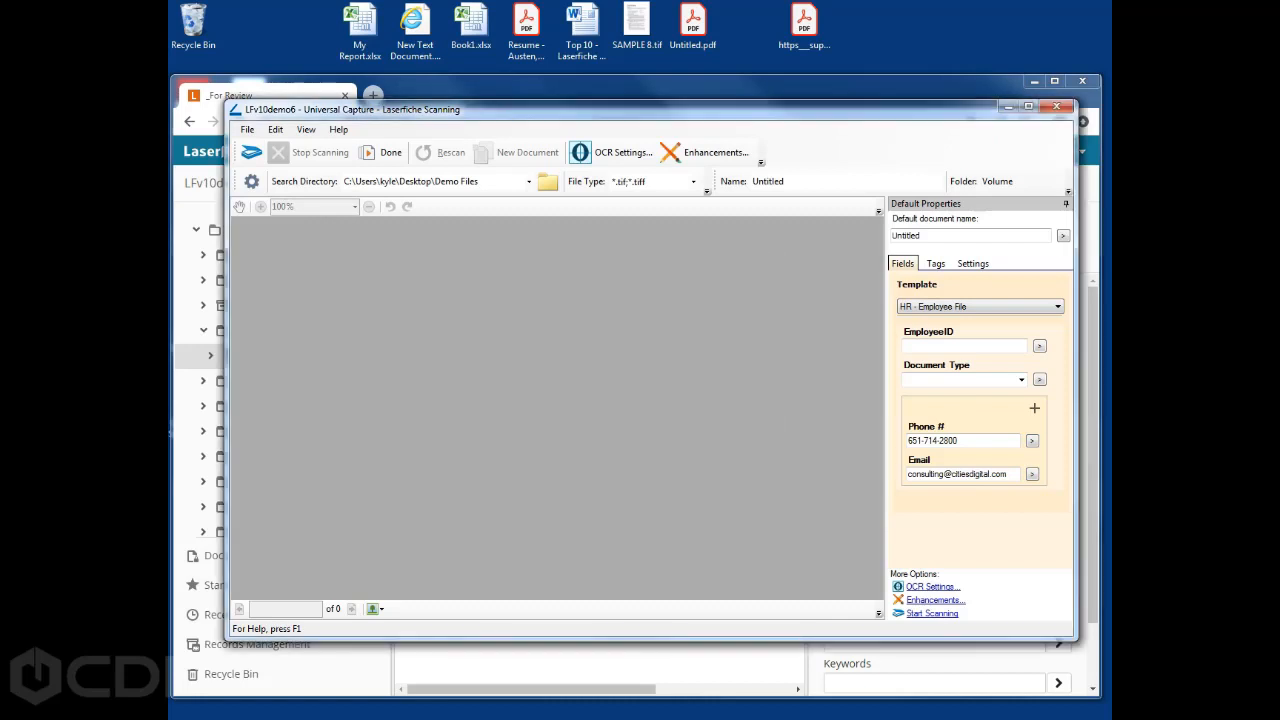
pyautogui.click(708, 152)
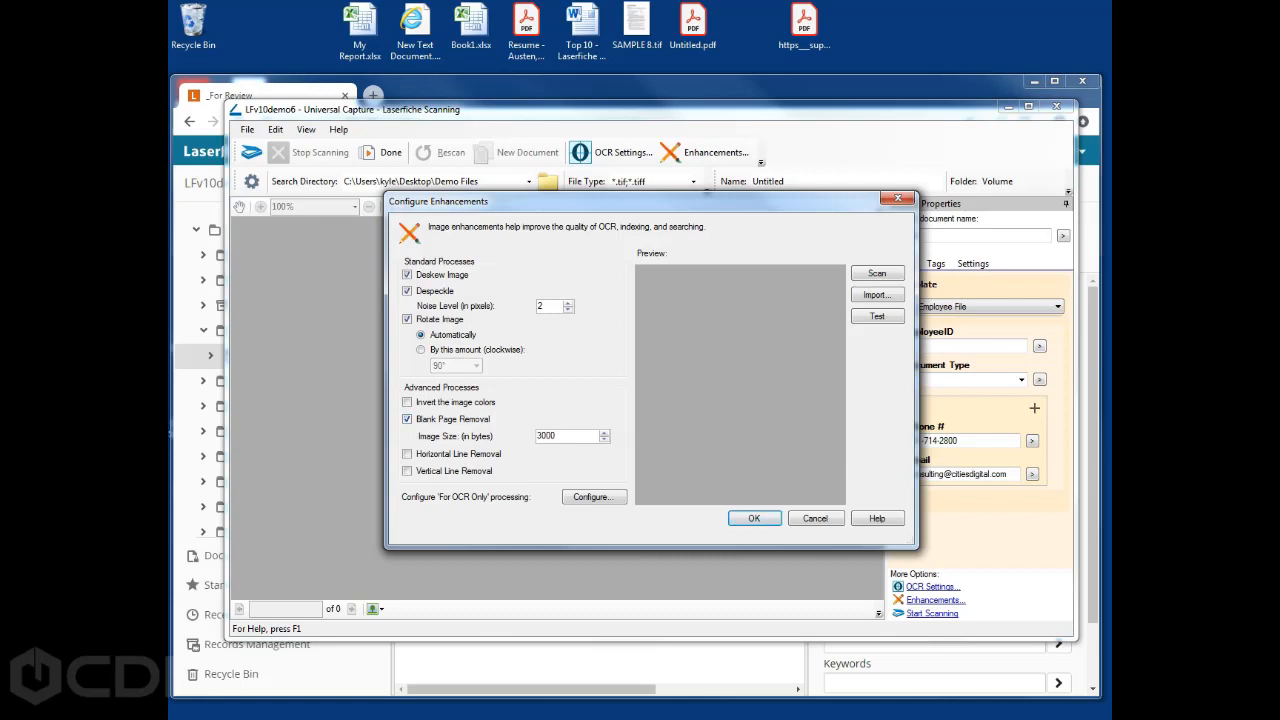
pyautogui.click(754, 518)
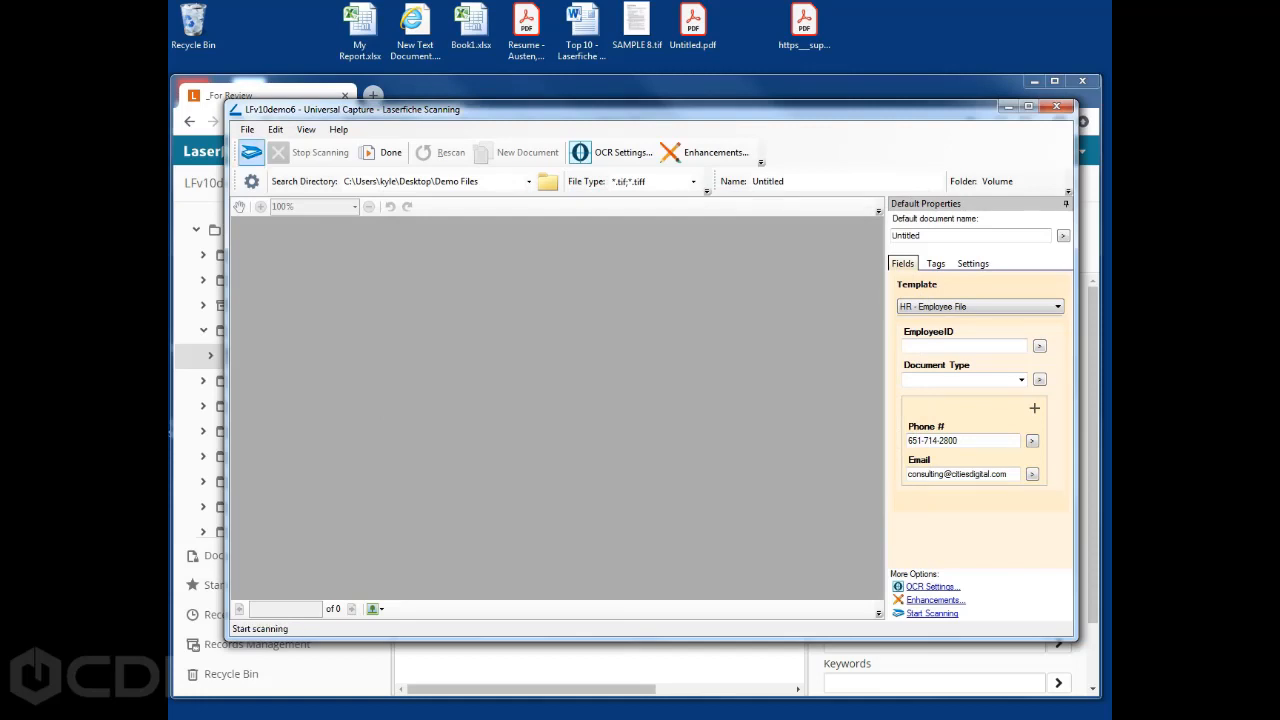
# Scan a document from the Demo Files directory, page through to page 3 and fit the page to the view height
pyautogui.click(251, 152)
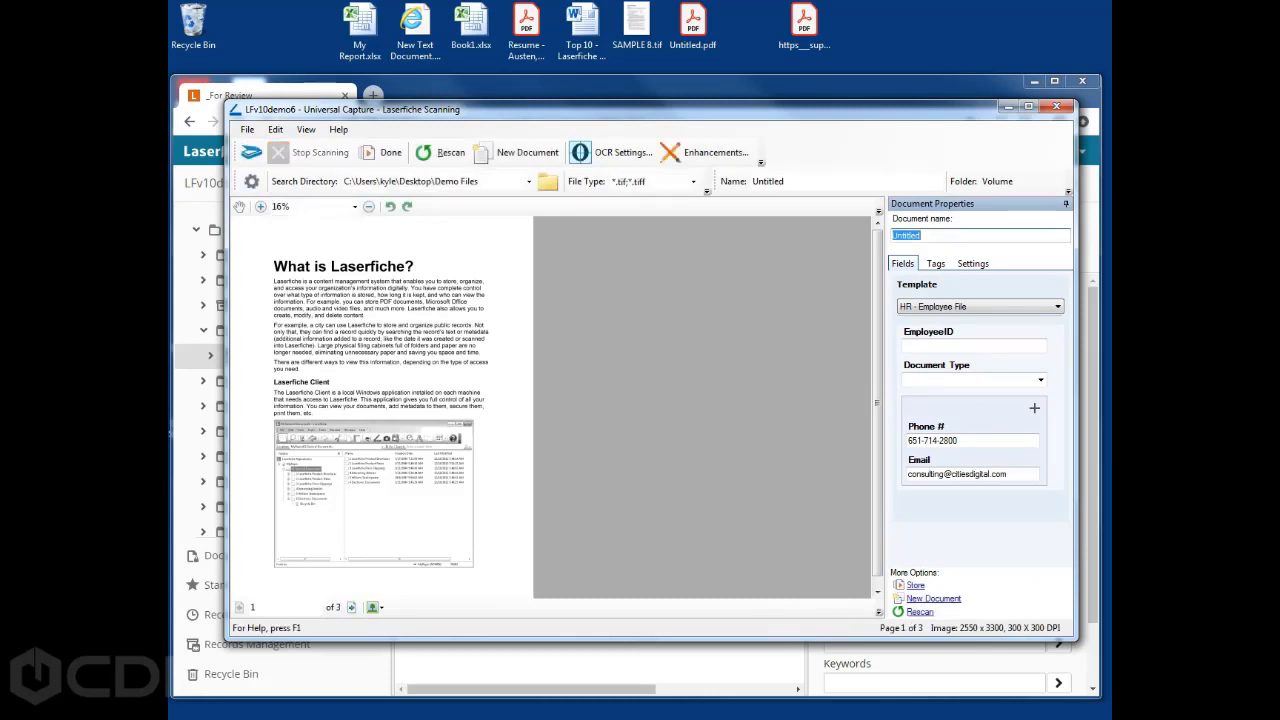
pyautogui.click(351, 607)
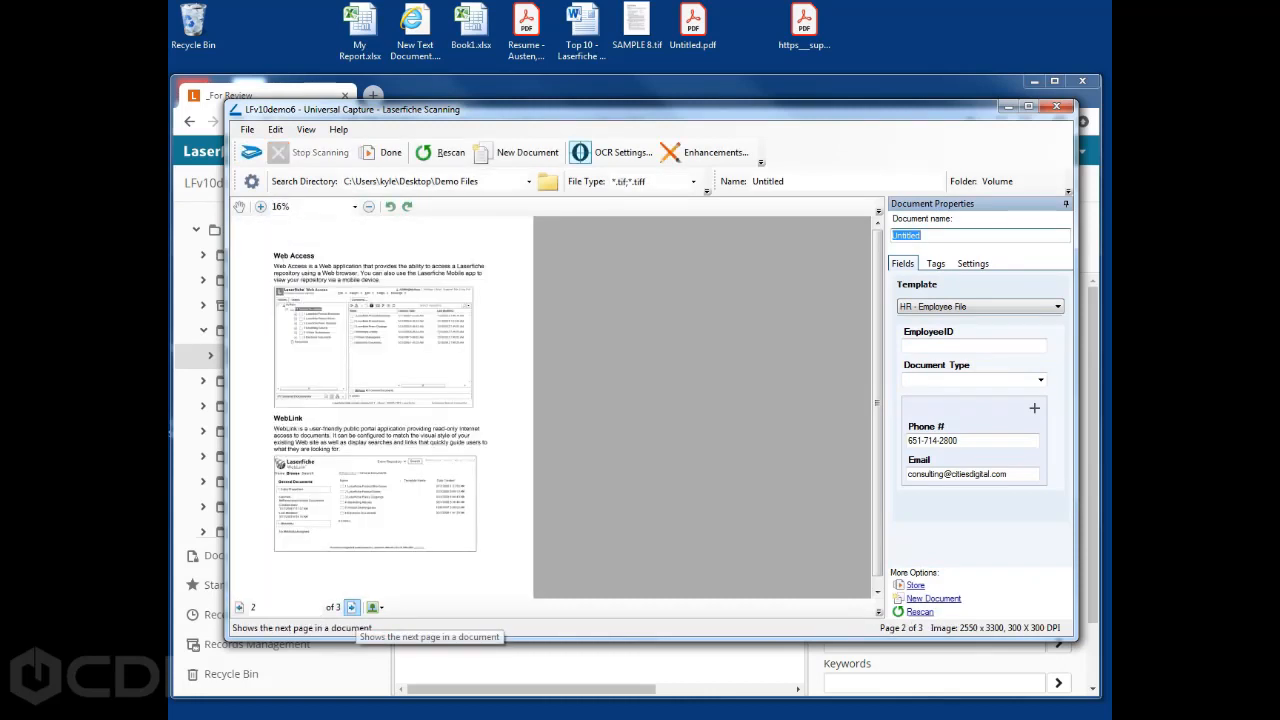
pyautogui.click(351, 607)
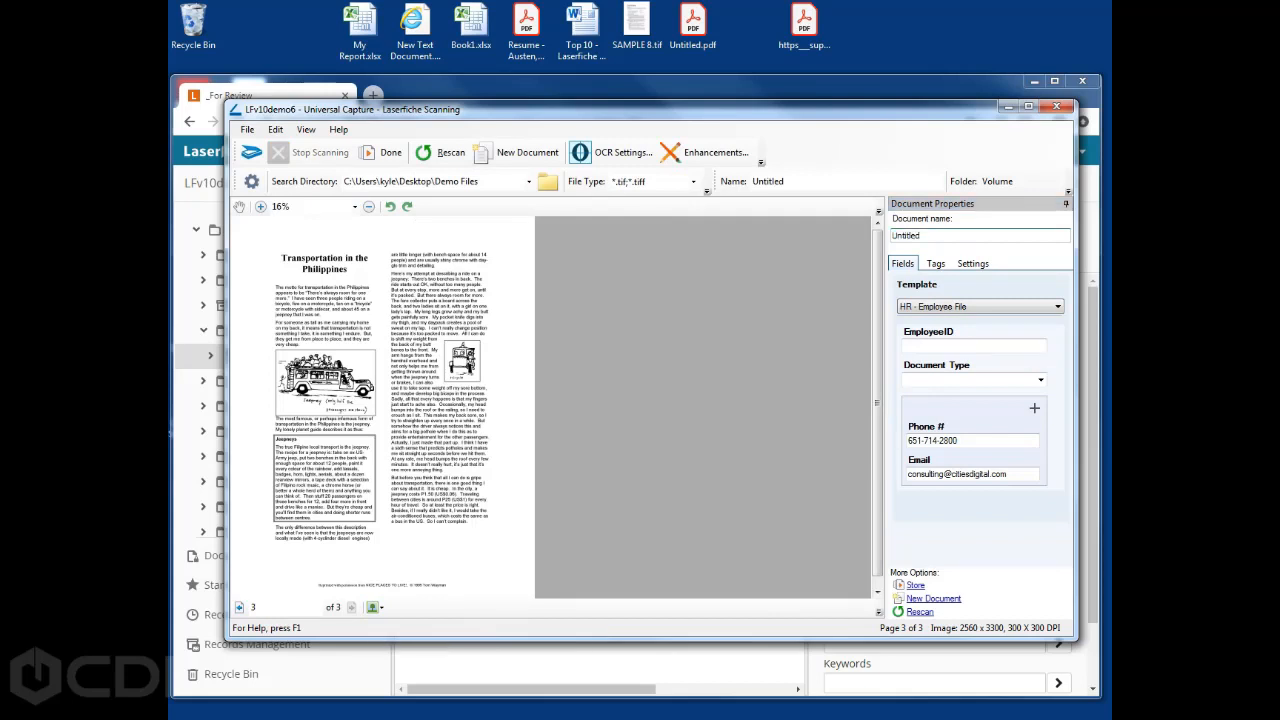
pyautogui.rightClick(482, 381)
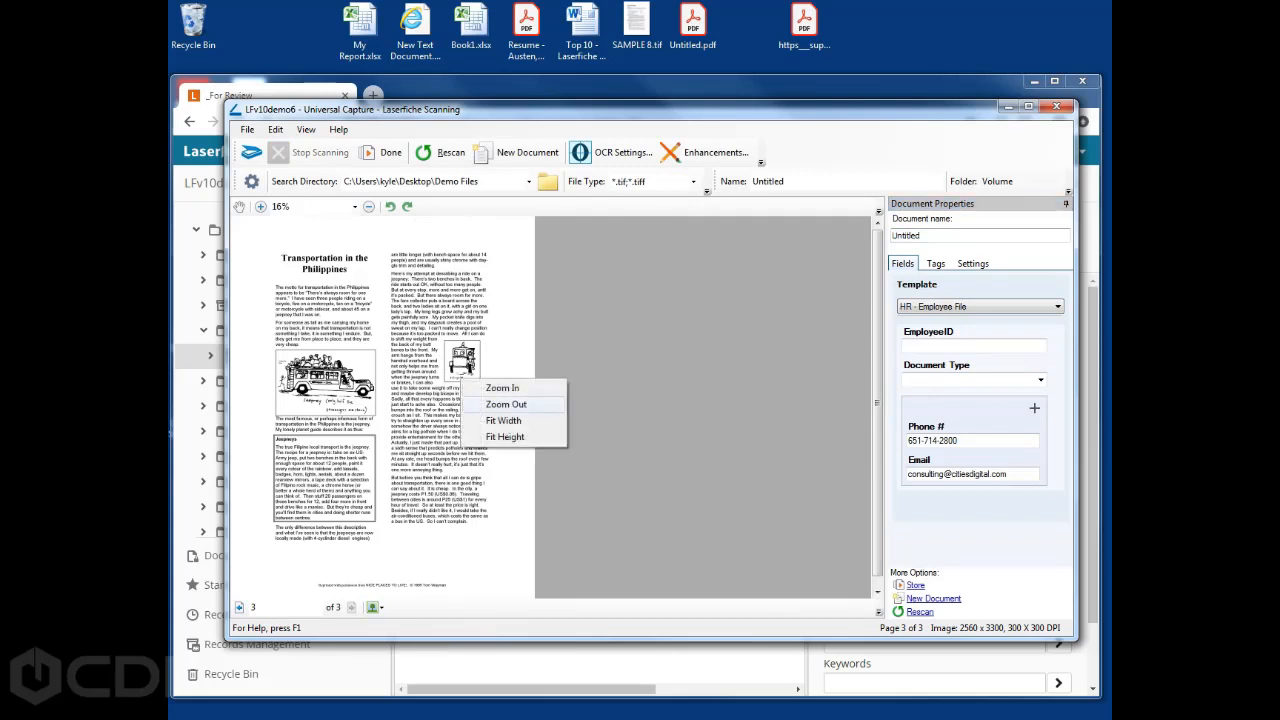
pyautogui.click(504, 437)
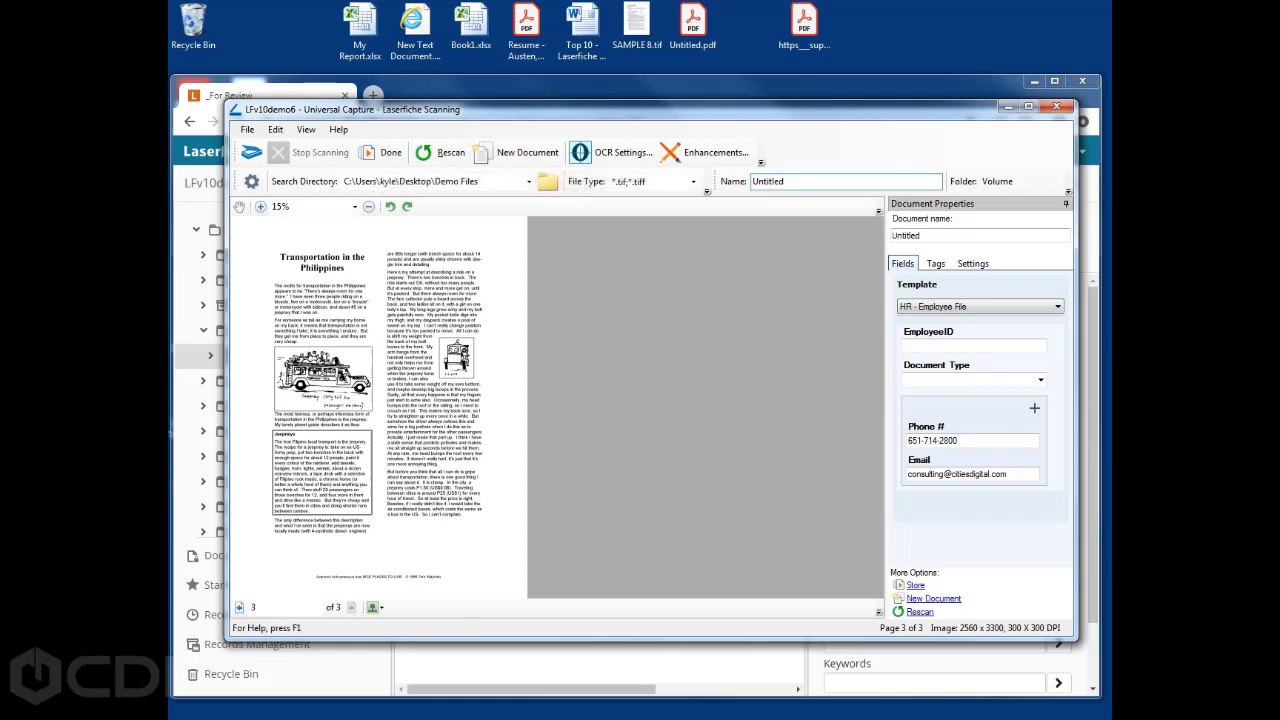
# Name the scanned document "Untitled doc 3"
pyautogui.doubleClick(800, 182)
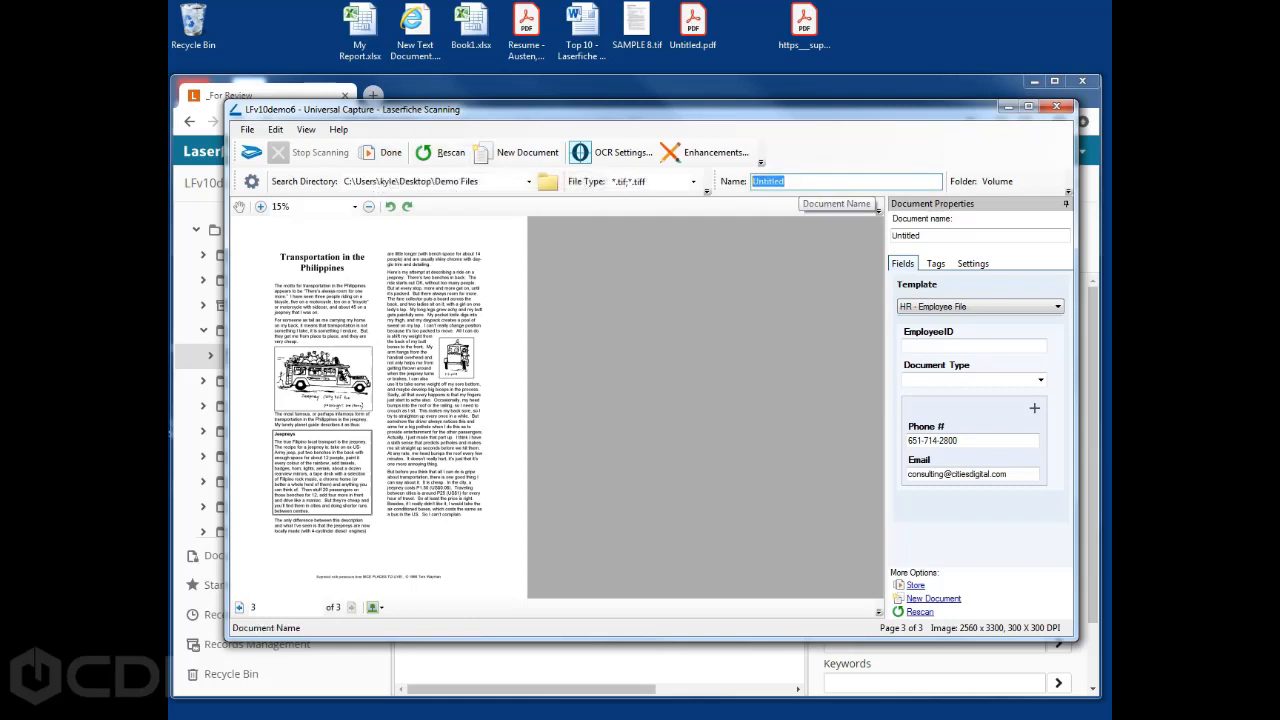
pyautogui.click(799, 181)
pyautogui.write('doc3')
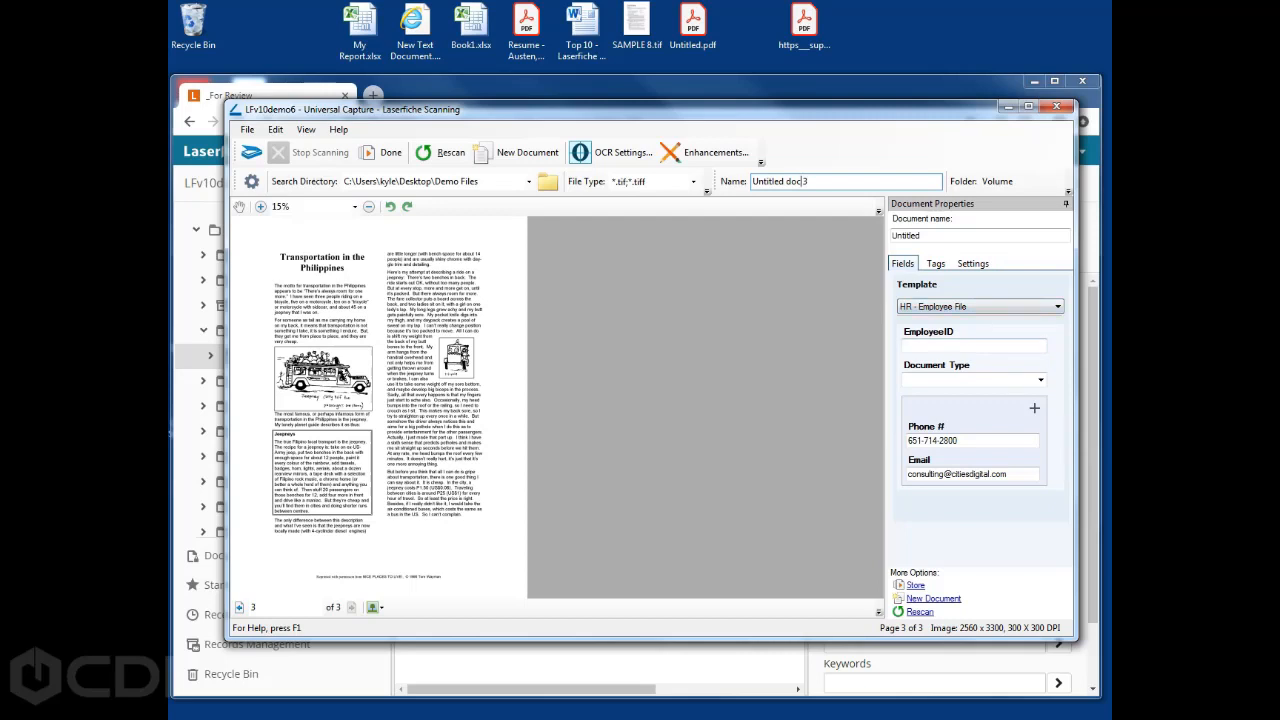
# Check the scanned document's tags and settings, and finish the scan to store it in the repository
pyautogui.click(936, 263)
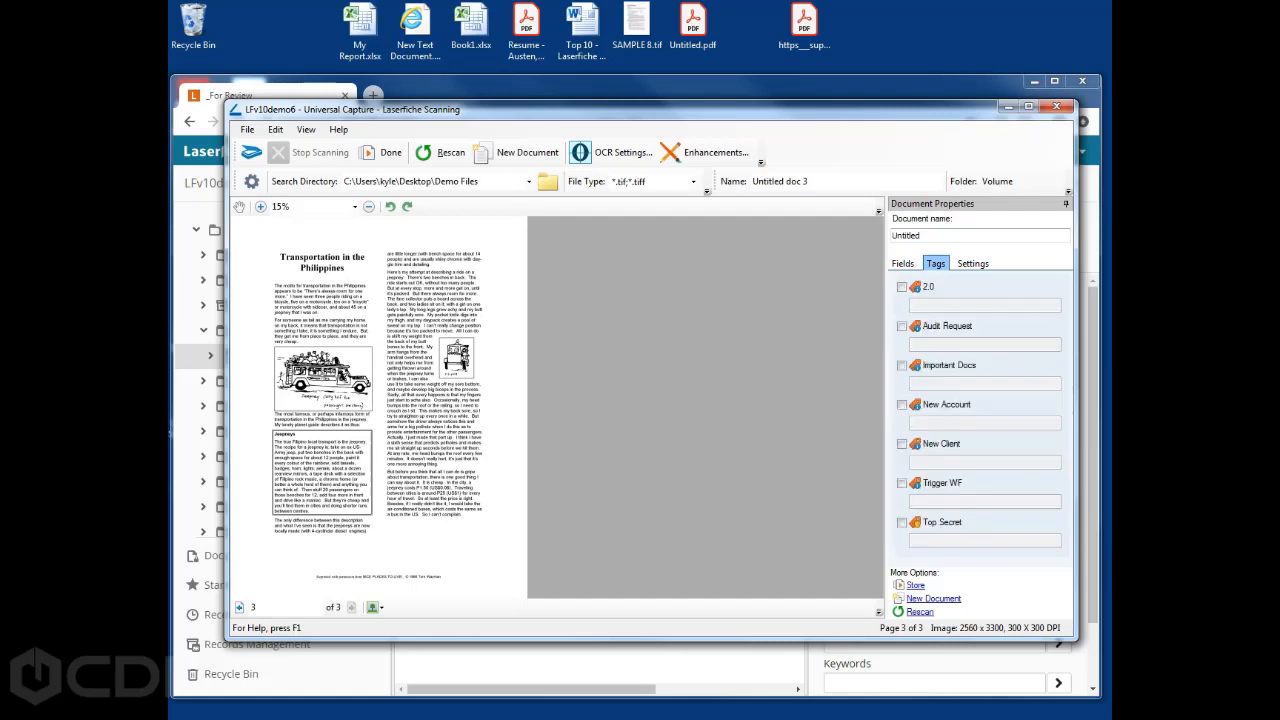
pyautogui.click(973, 263)
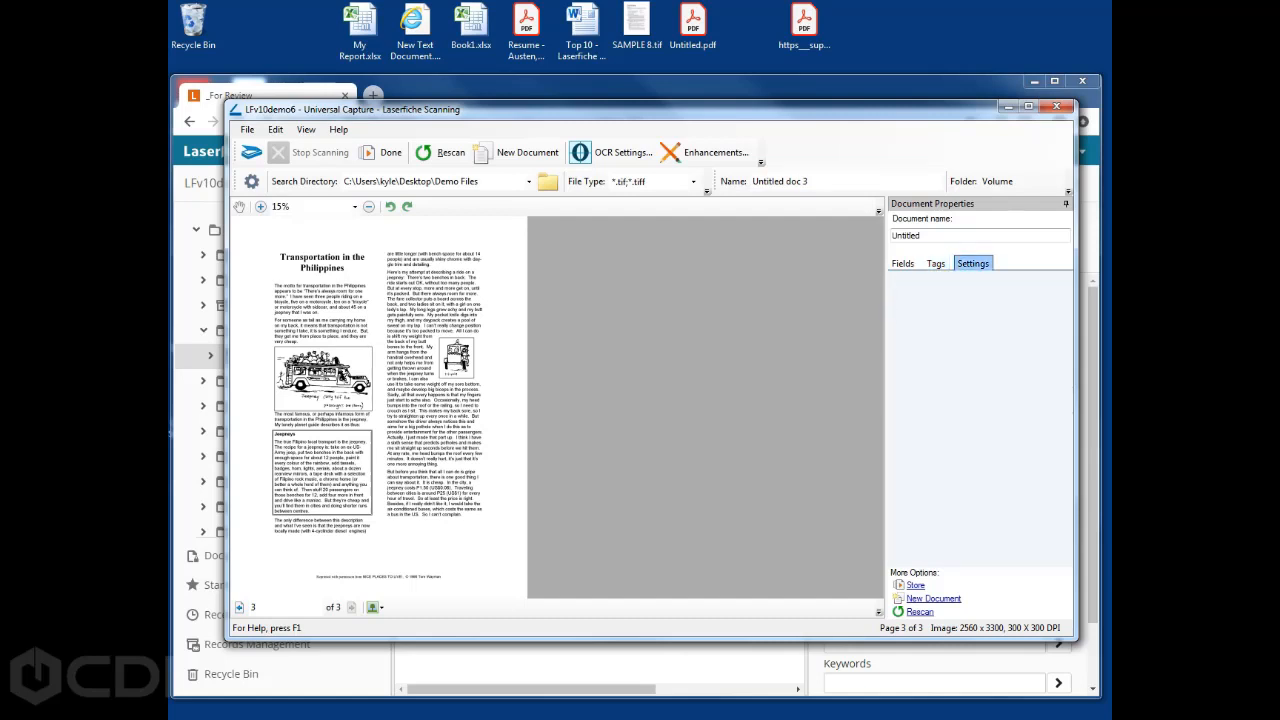
pyautogui.click(384, 152)
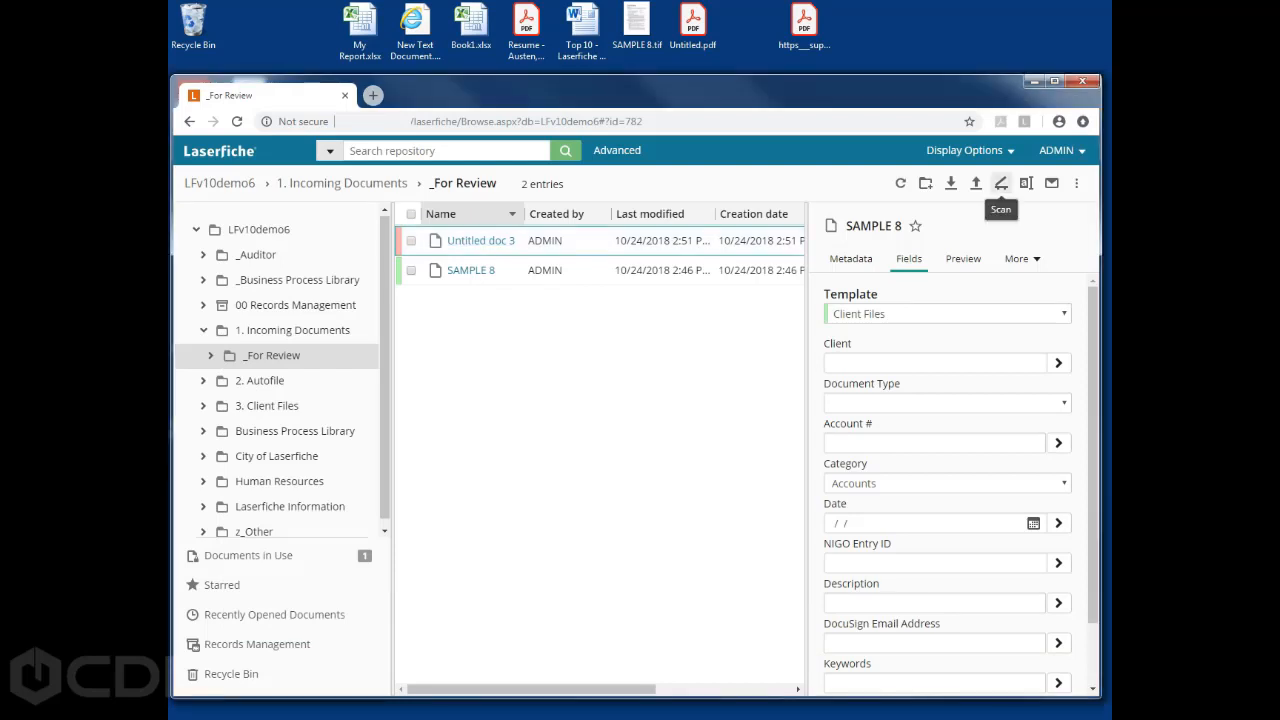
# Open Laserfiche Scanning in Standard mode and review the default document settings and the Page Removal process
pyautogui.click(1000, 184)
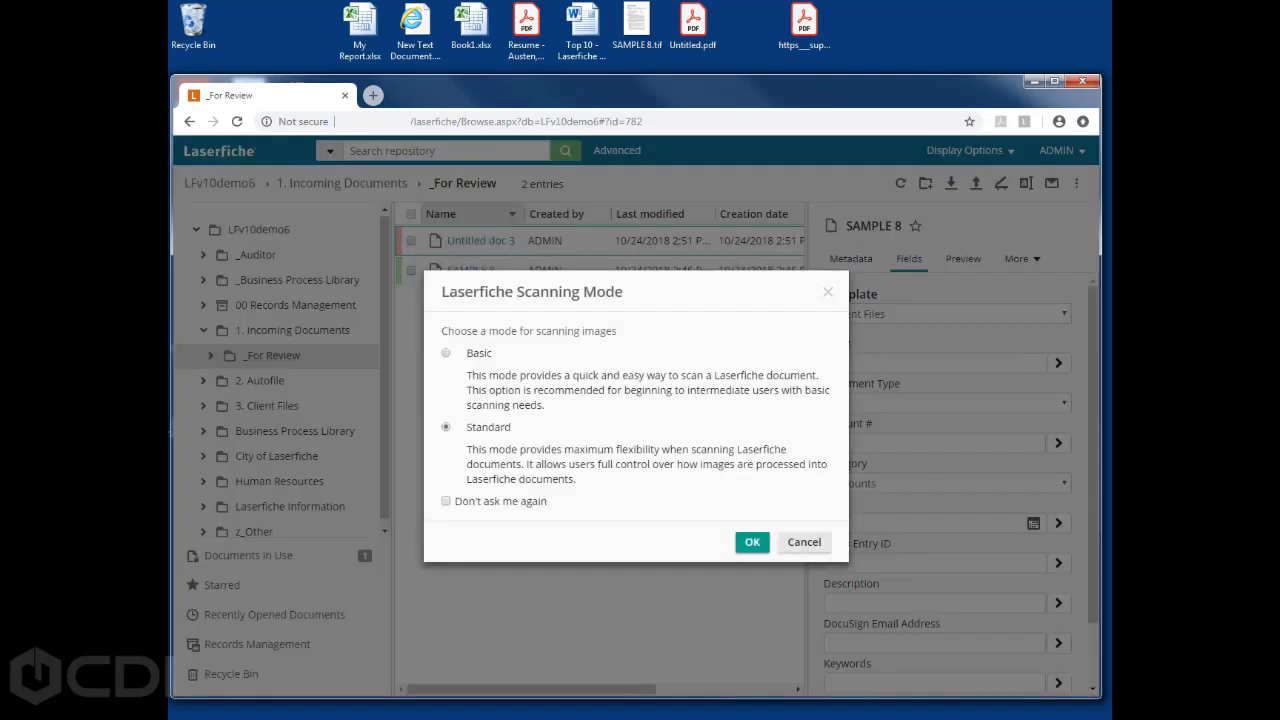
pyautogui.click(752, 543)
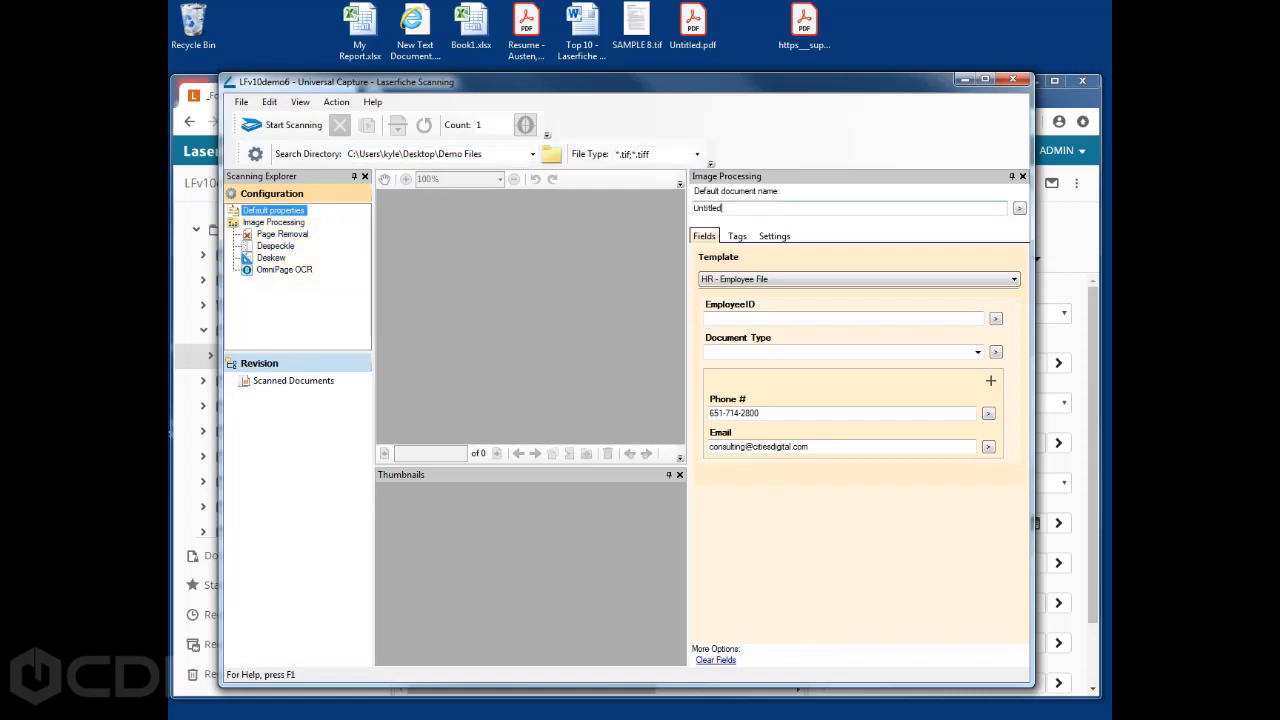
pyautogui.doubleClick(708, 208)
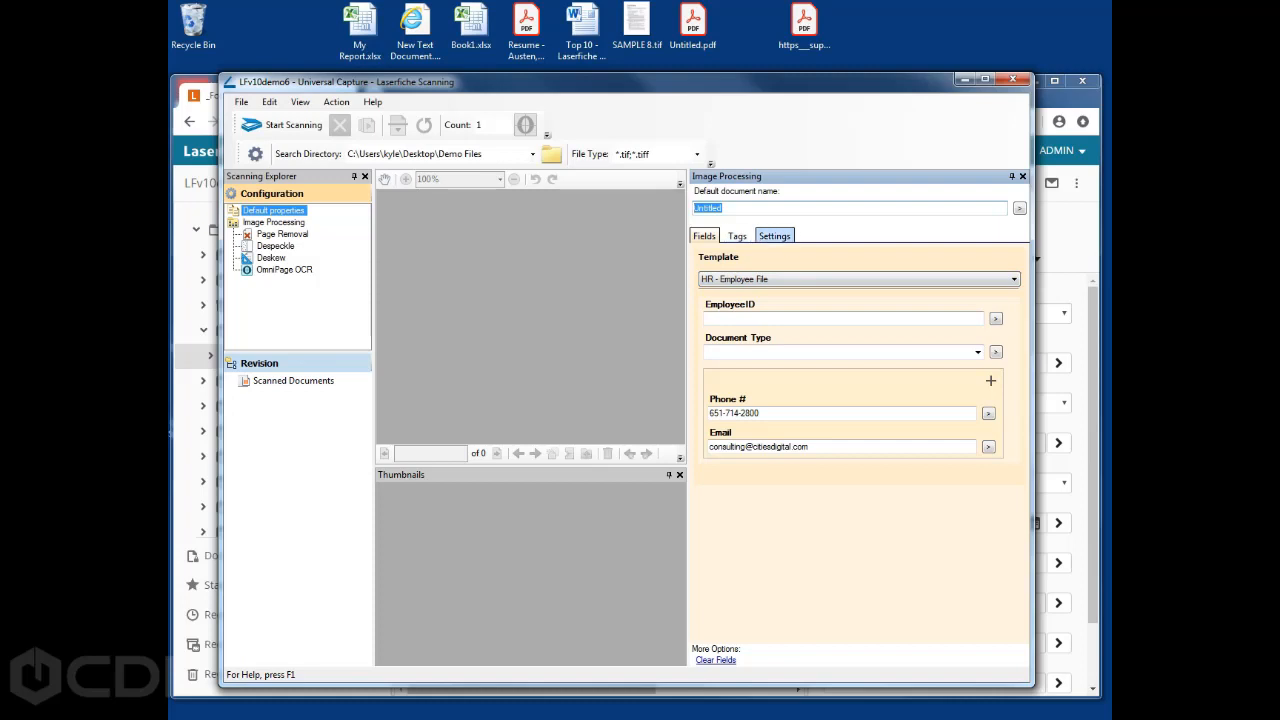
pyautogui.click(774, 236)
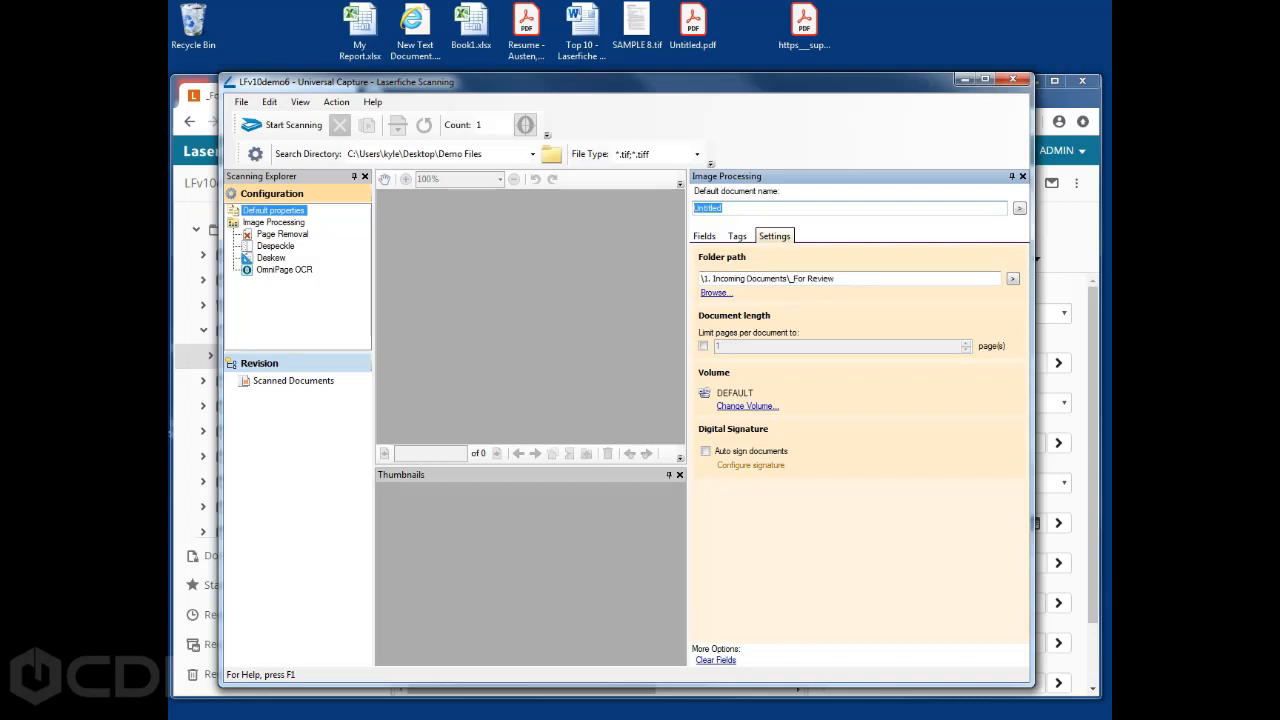
pyautogui.click(274, 222)
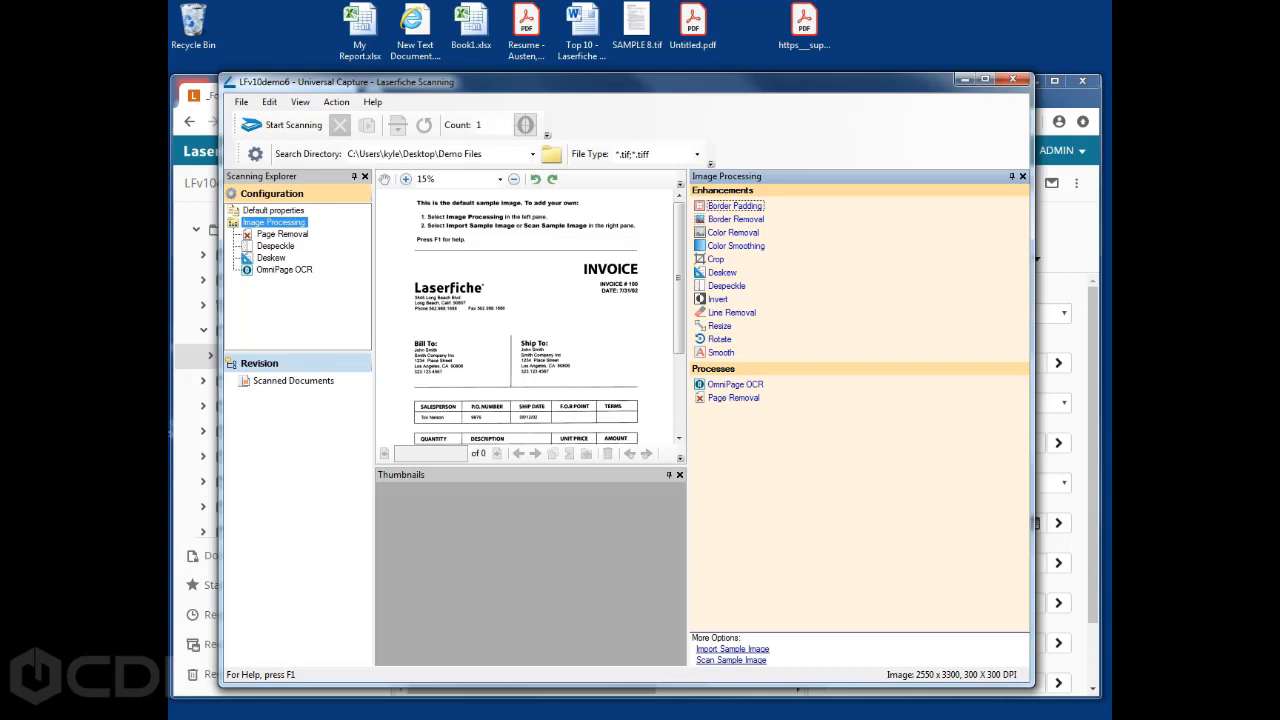
pyautogui.click(282, 234)
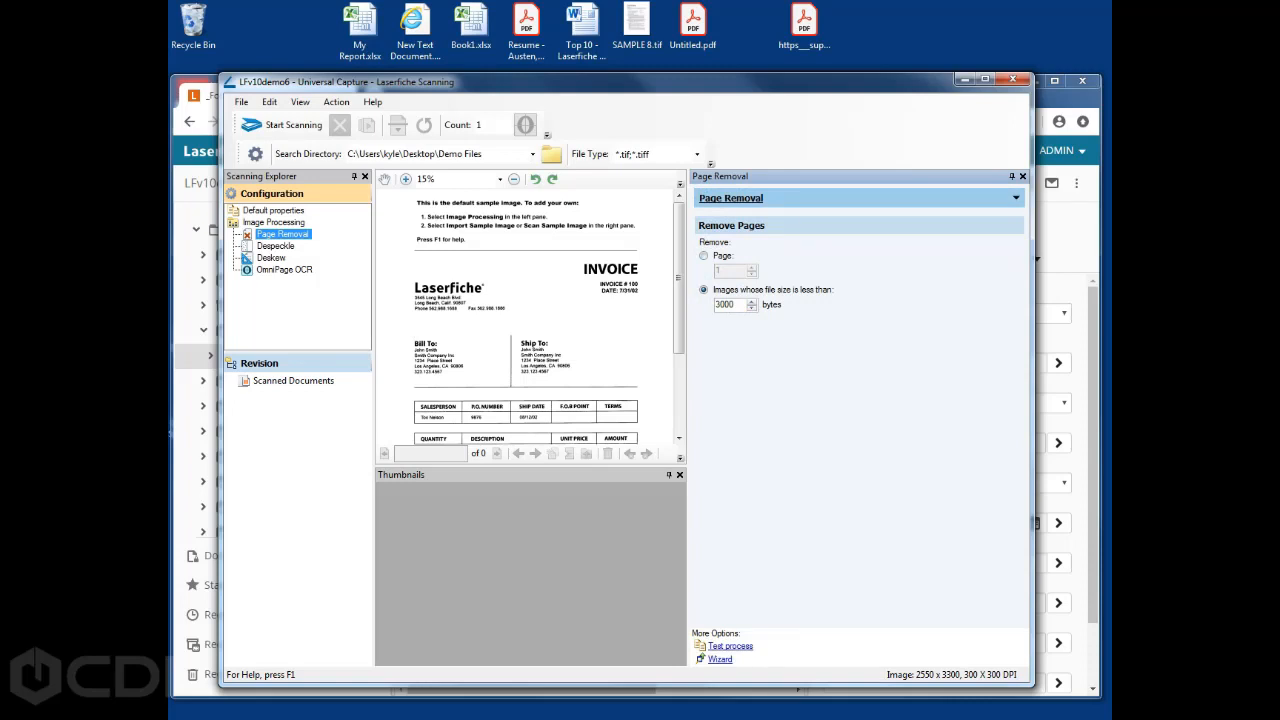
# Add a Resize enhancement to the image processing list and place it between Despeckle and Deskew
pyautogui.click(274, 222)
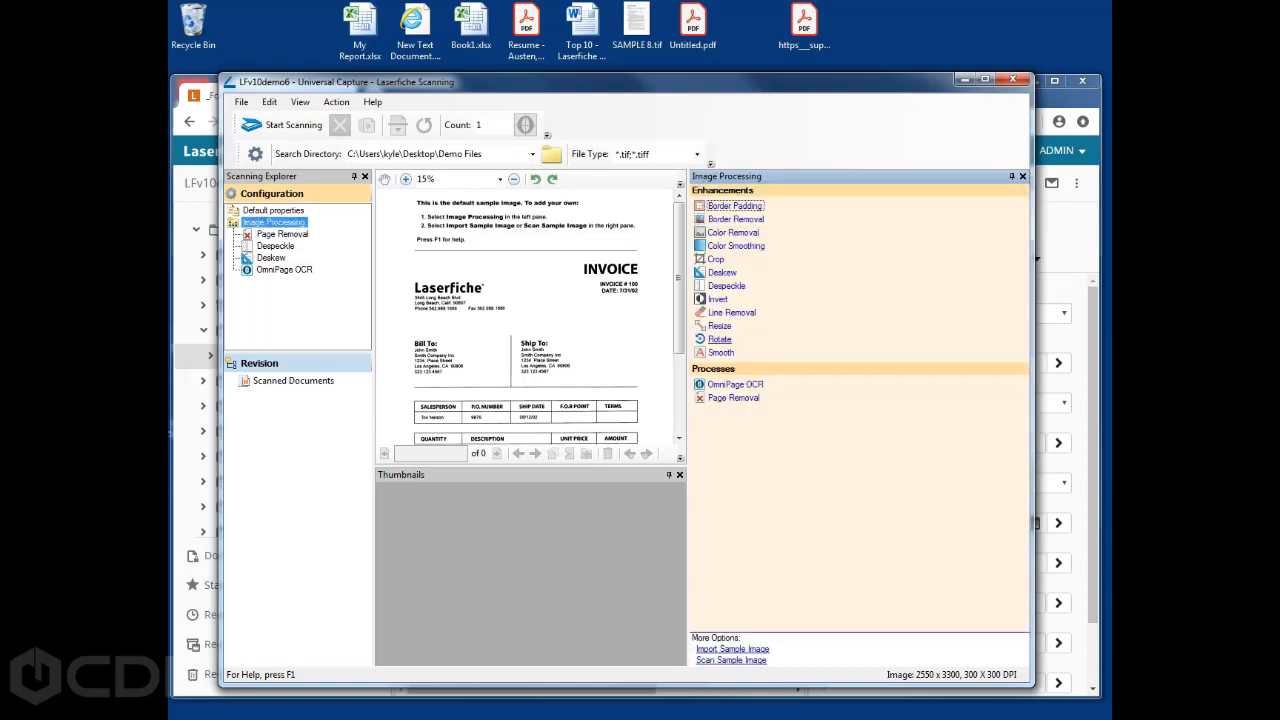
pyautogui.click(719, 326)
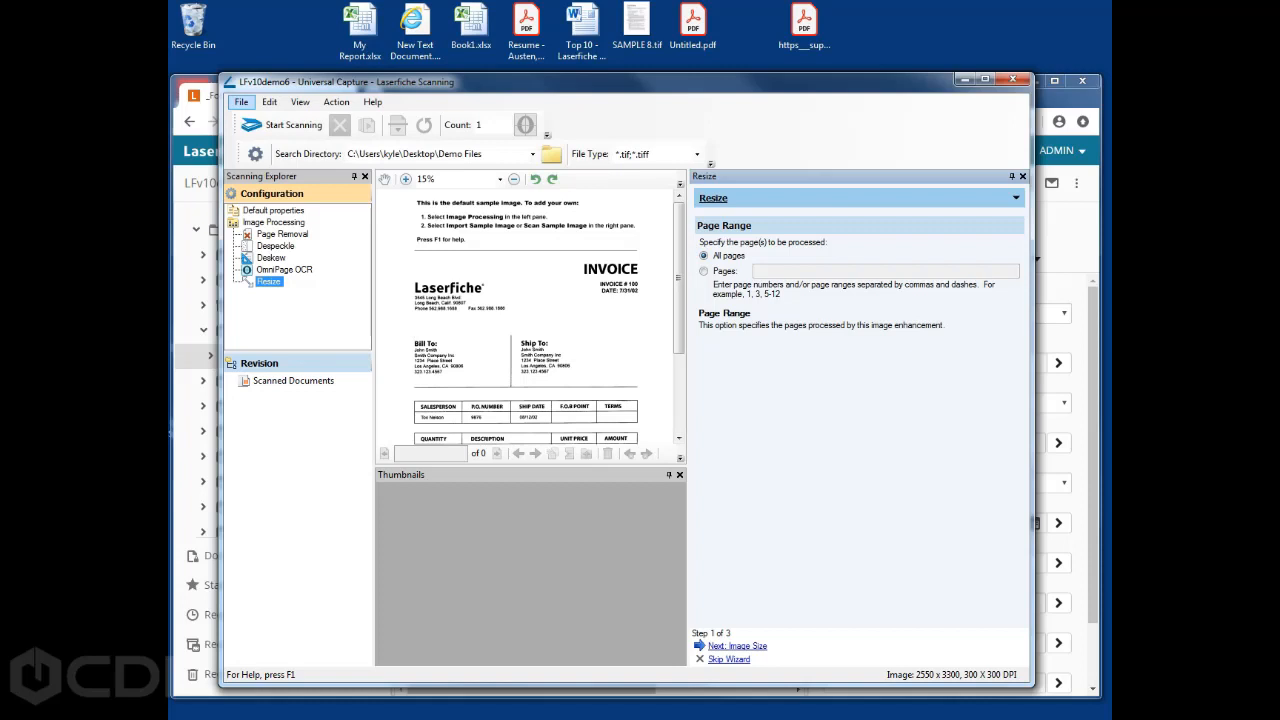
pyautogui.click(276, 246)
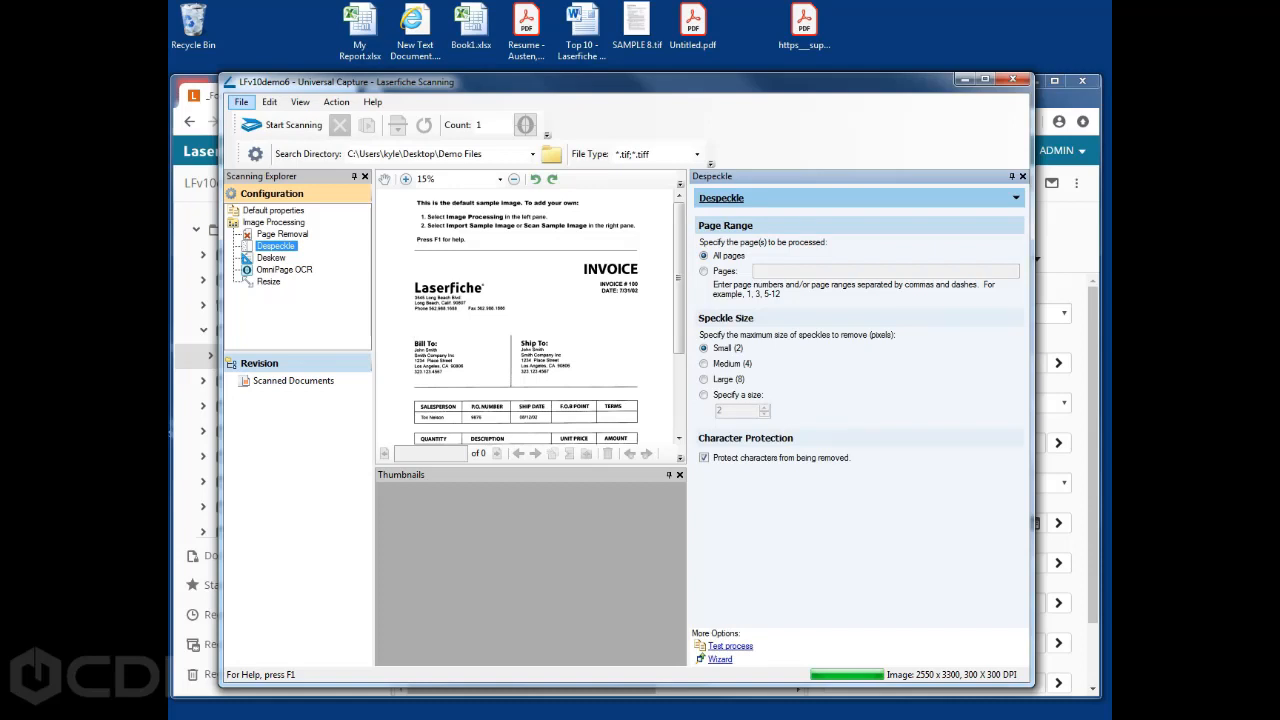
pyautogui.moveTo(268, 282); pyautogui.dragTo(271, 258)
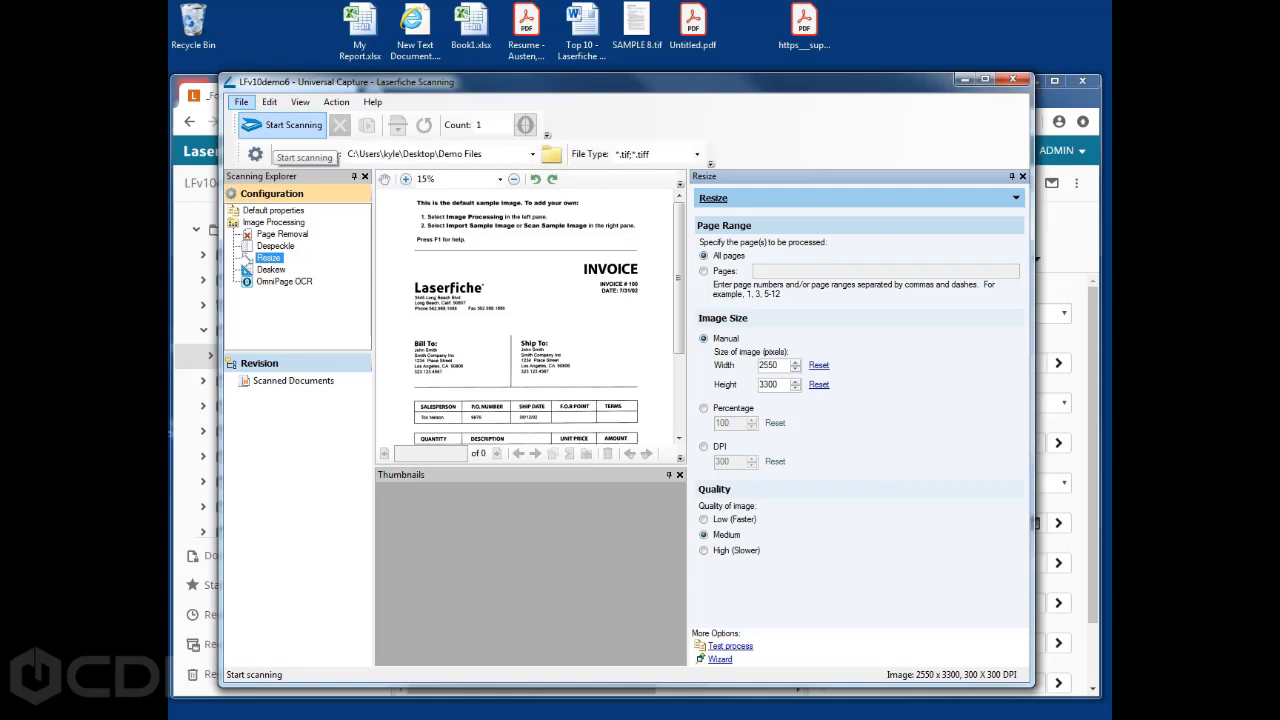
# Scan a new document from the Demo Files directory and widen the page image and thumbnail area
pyautogui.click(278, 127)
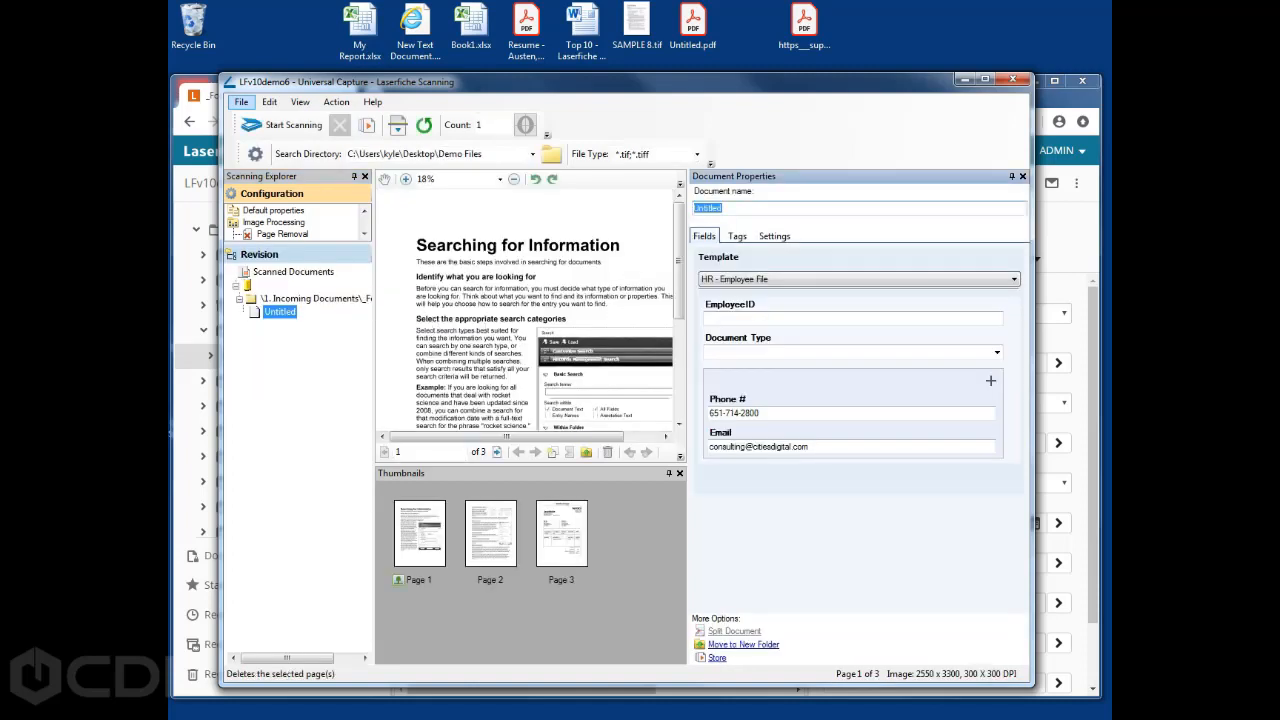
pyautogui.moveTo(688, 416); pyautogui.dragTo(812, 416)
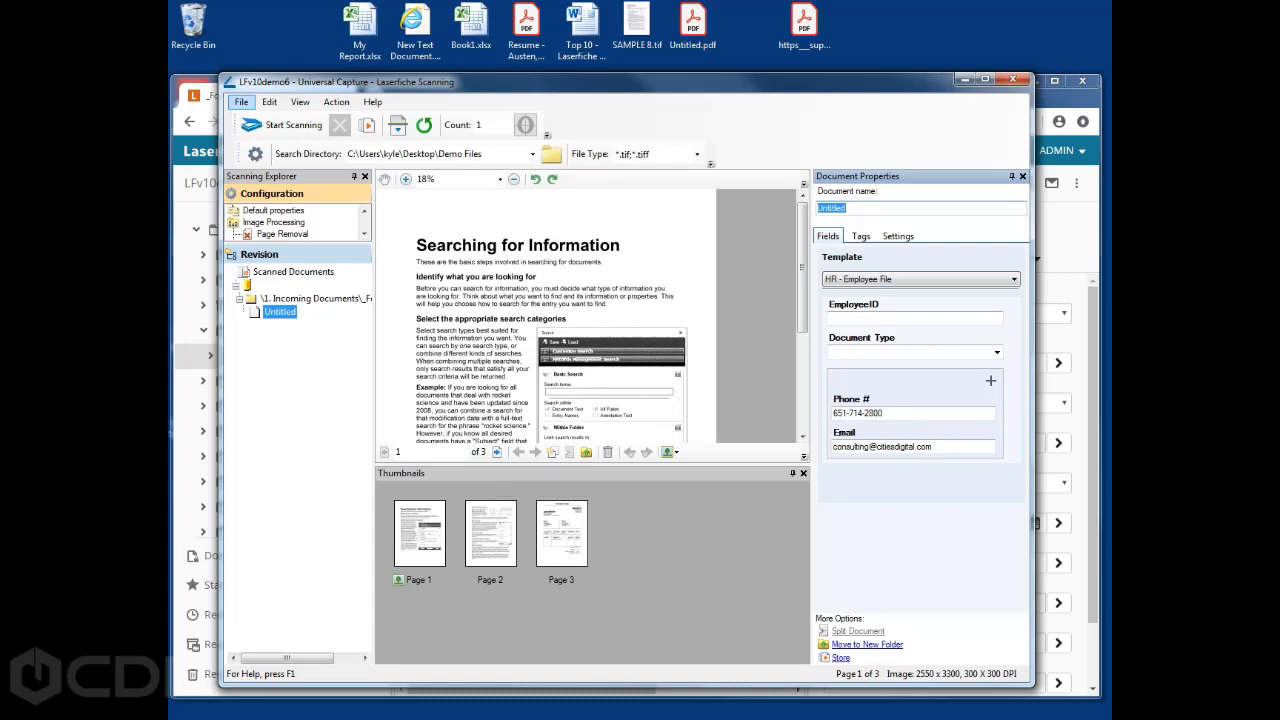
# Create a separate document from page 3 of the scan and merge it back into the original Untitled document
pyautogui.rightClick(562, 530)
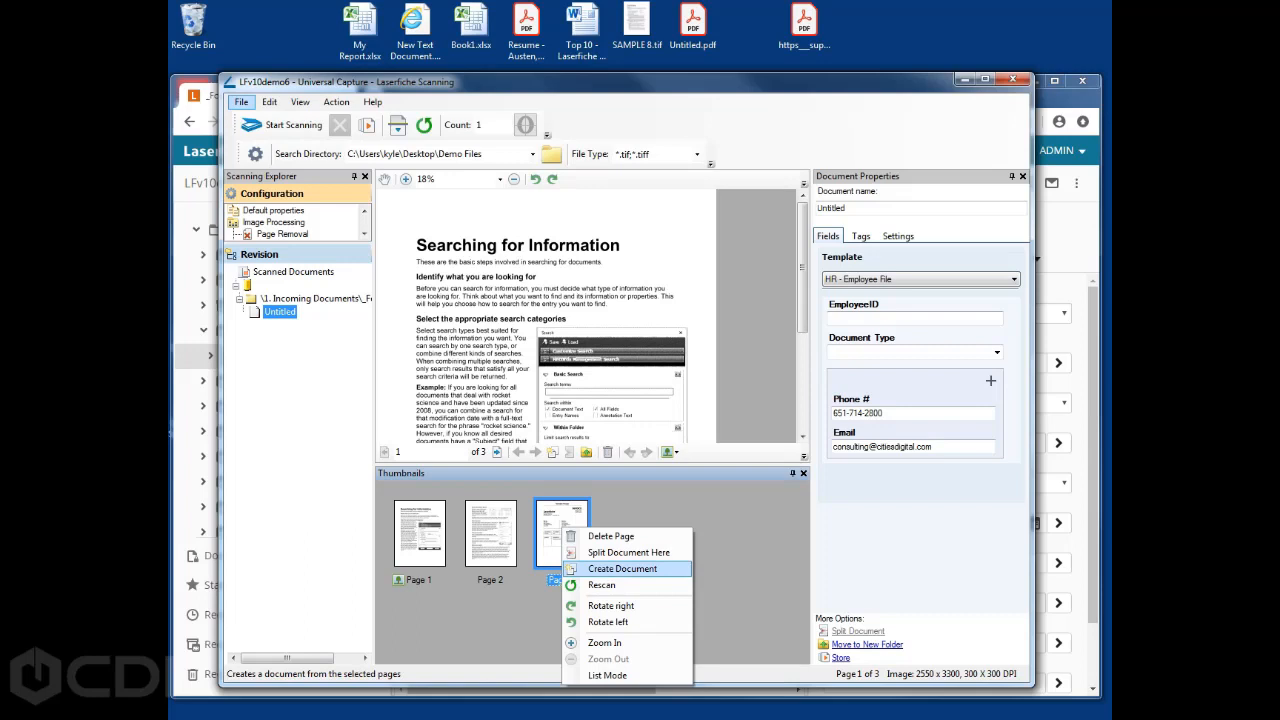
pyautogui.click(622, 568)
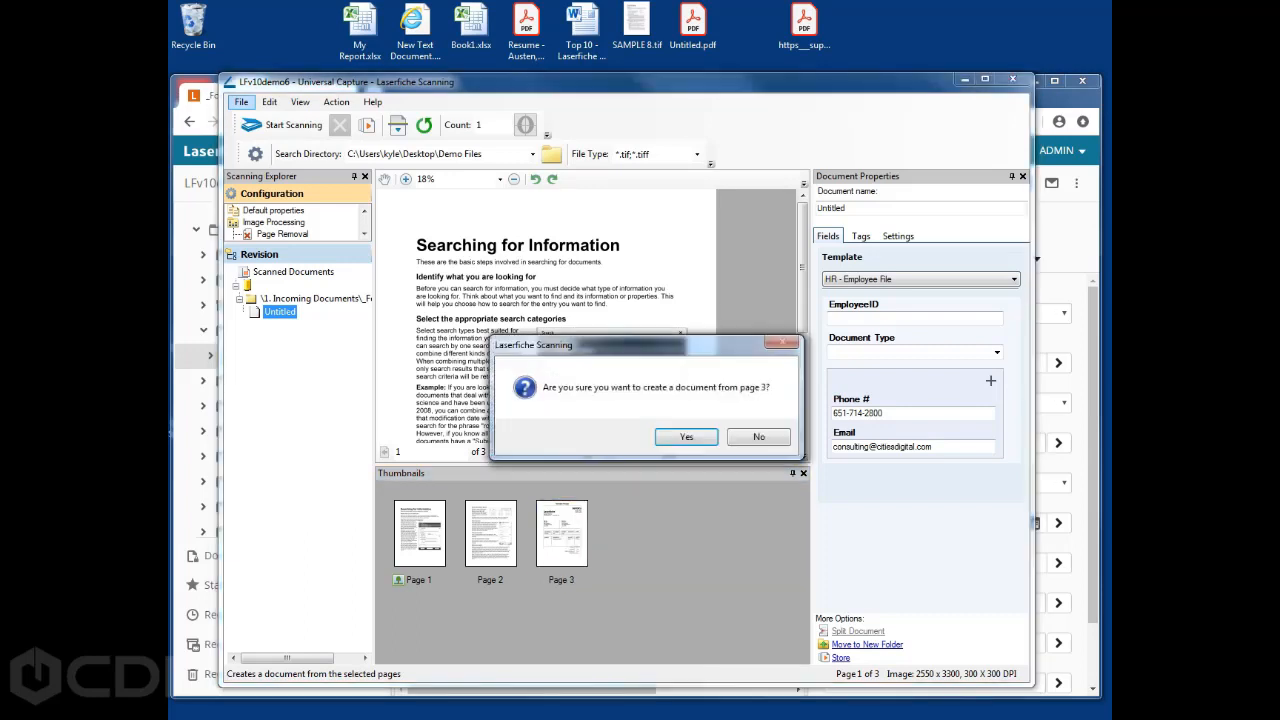
pyautogui.click(685, 436)
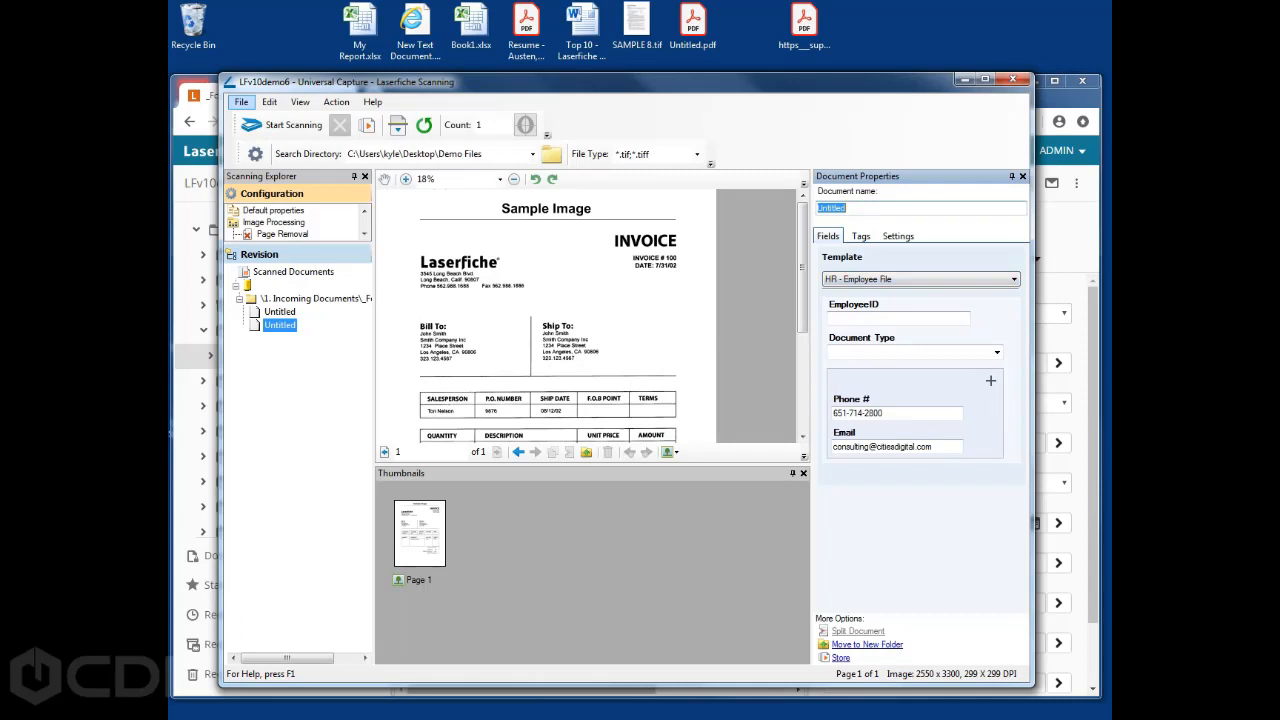
pyautogui.keyDown('shift'); pyautogui.click(266, 312); pyautogui.keyUp('shift')
pyautogui.click(266, 312)
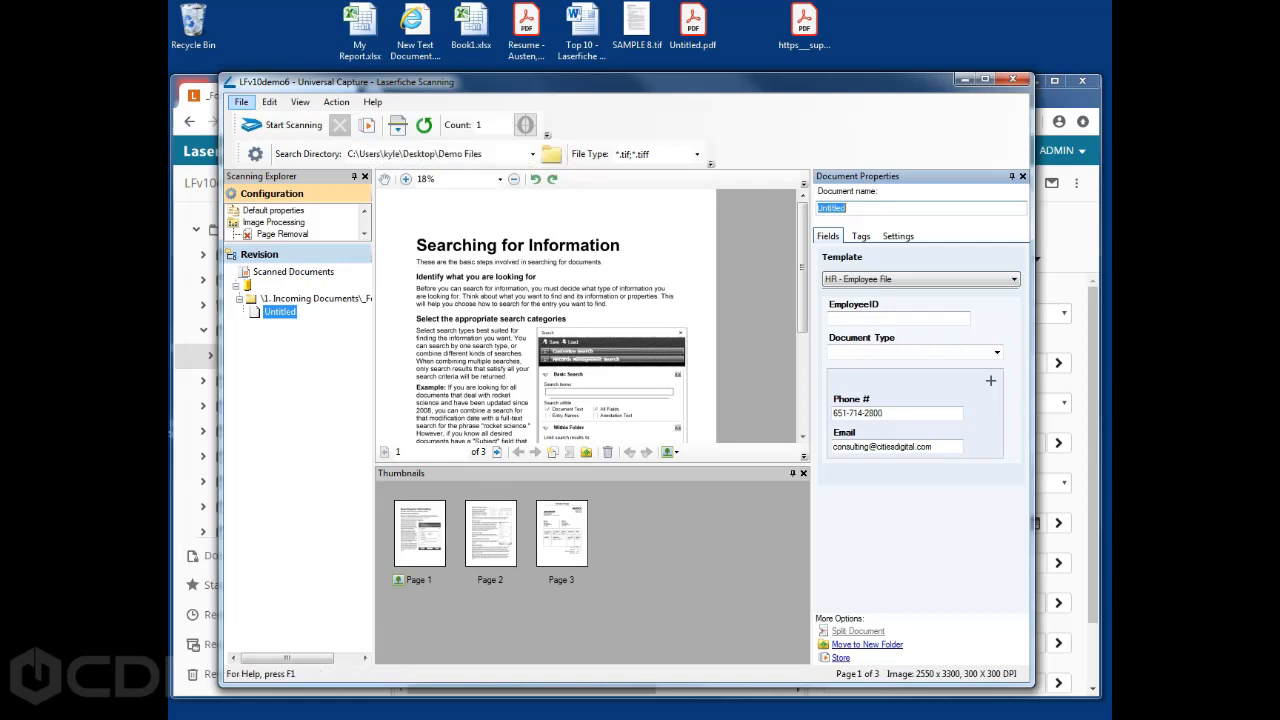
# Look at the actions available for the scanned Untitled document and display its second page
pyautogui.rightClick(281, 311)
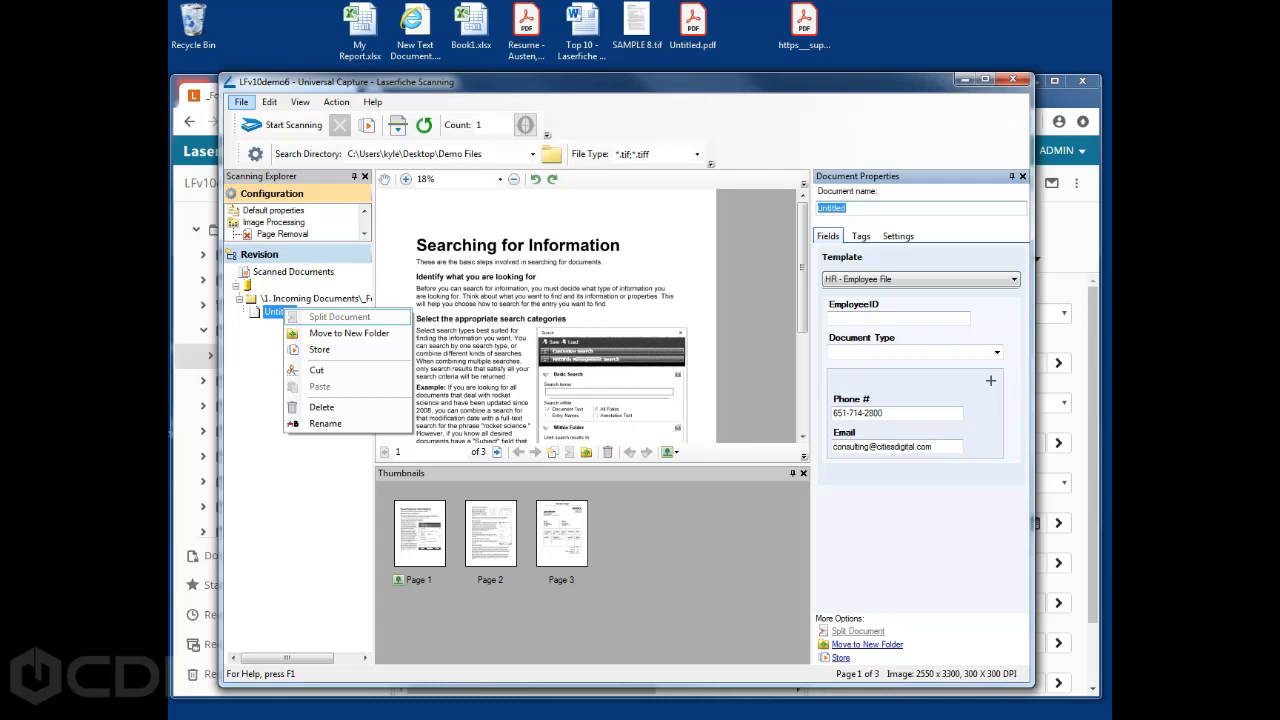
pyautogui.click(341, 126)
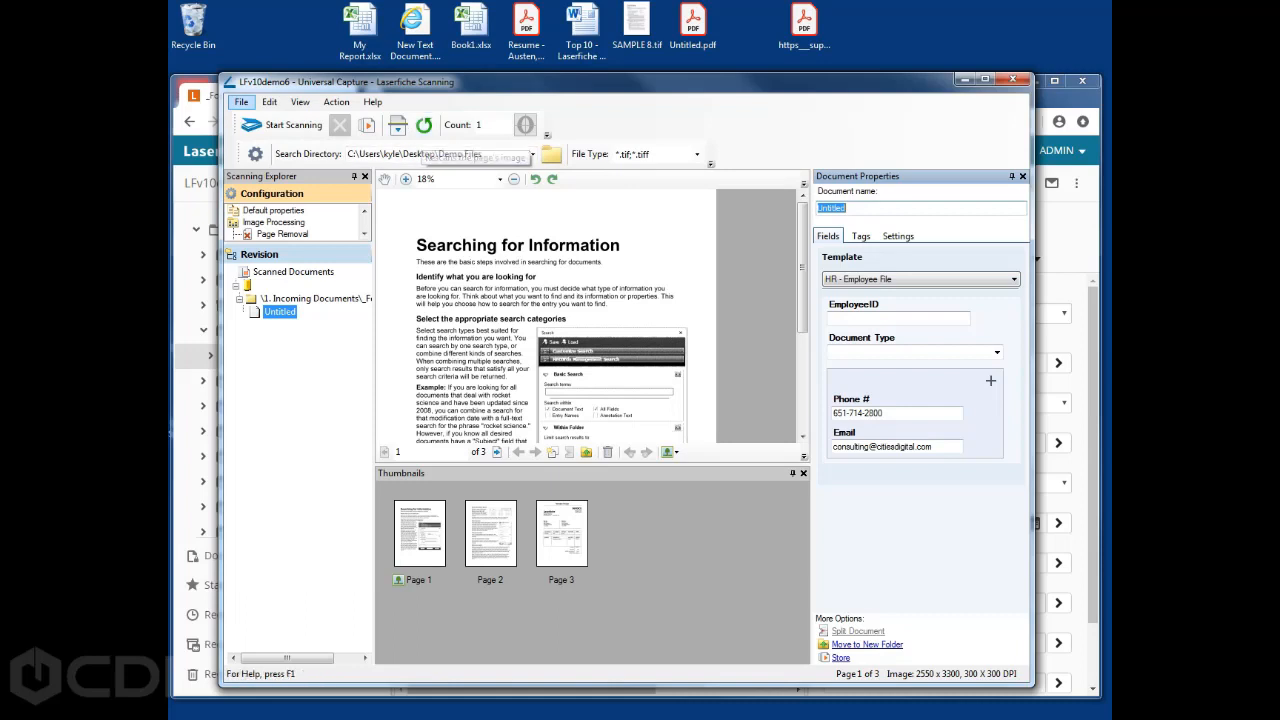
pyautogui.click(497, 452)
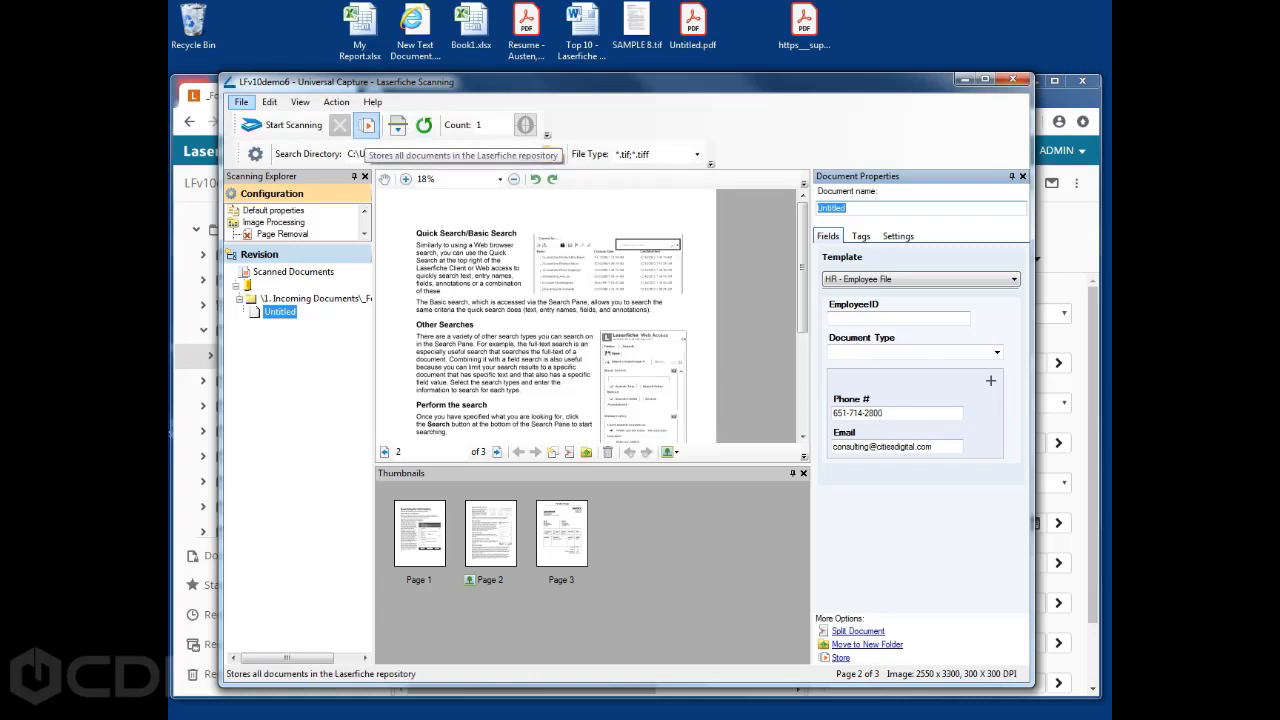
# Store all scanned documents in the Laserfiche repository
pyautogui.click(367, 125)
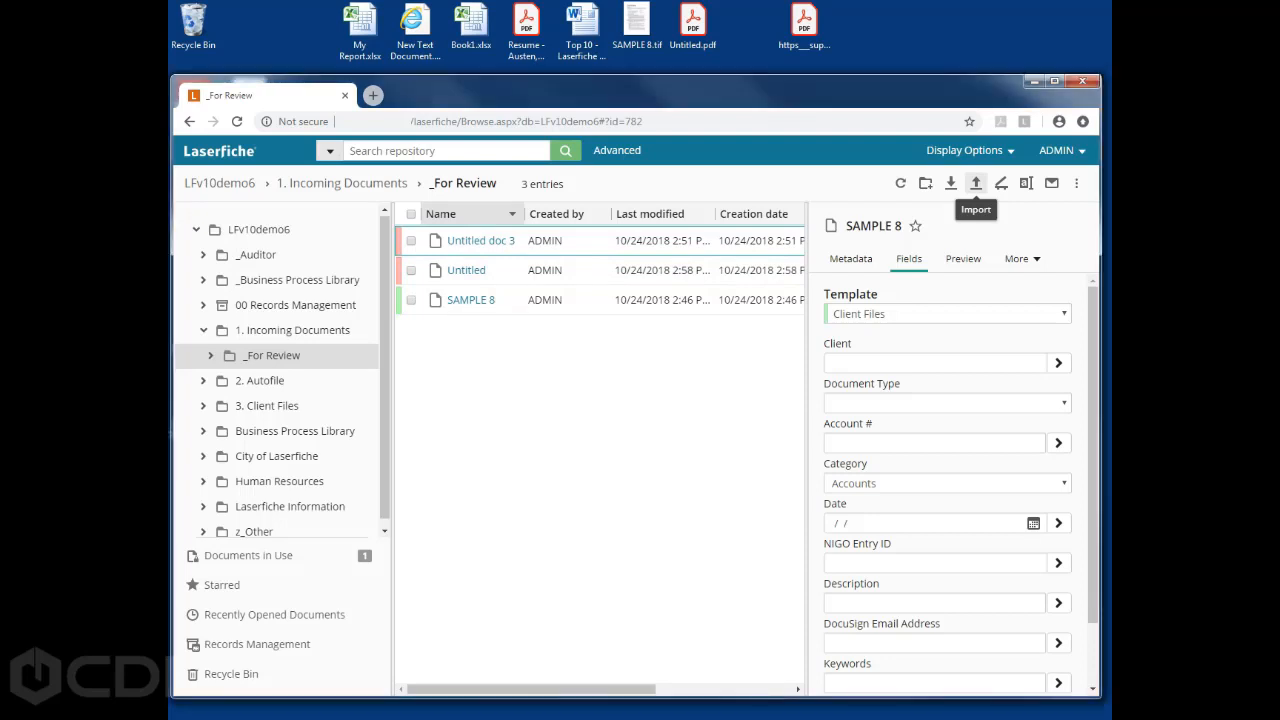
# Upload SAMPLE 4.tif to look at its import settings for the _For Review folder, and cancel the import
pyautogui.click(975, 183)
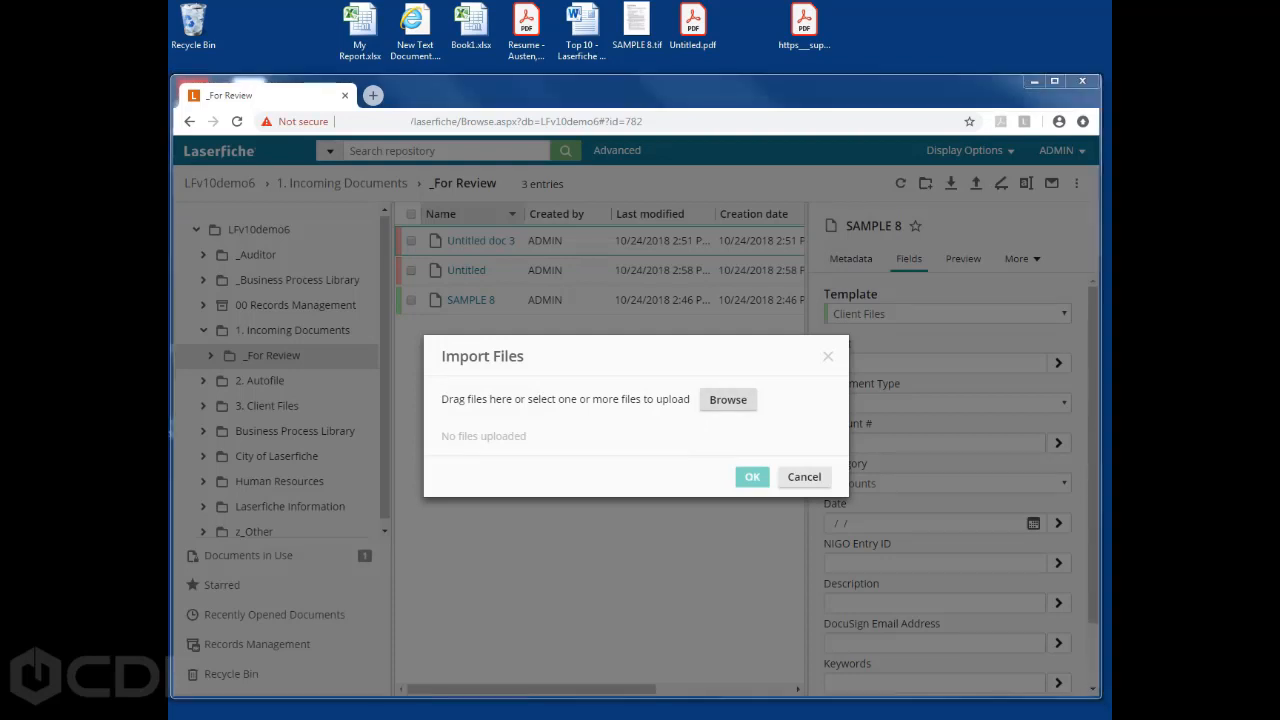
pyautogui.click(728, 399)
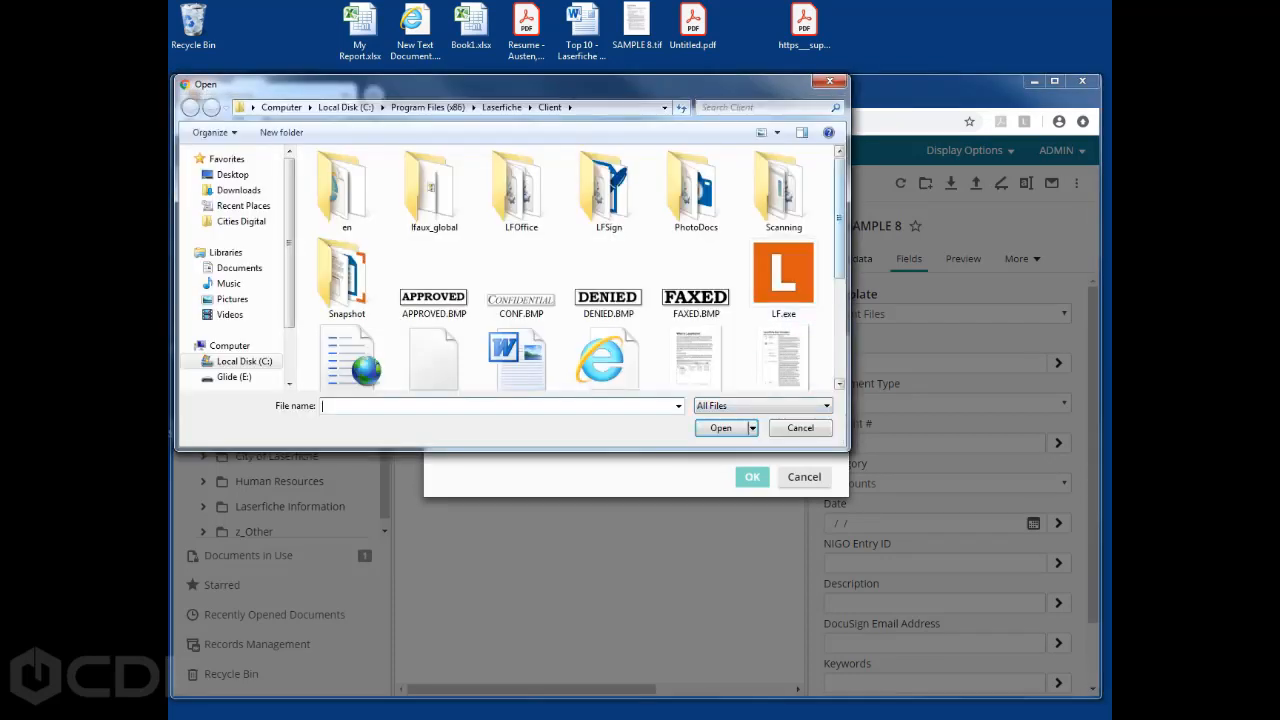
pyautogui.moveTo(839, 217); pyautogui.dragTo(839, 321)
pyautogui.click(434, 250)
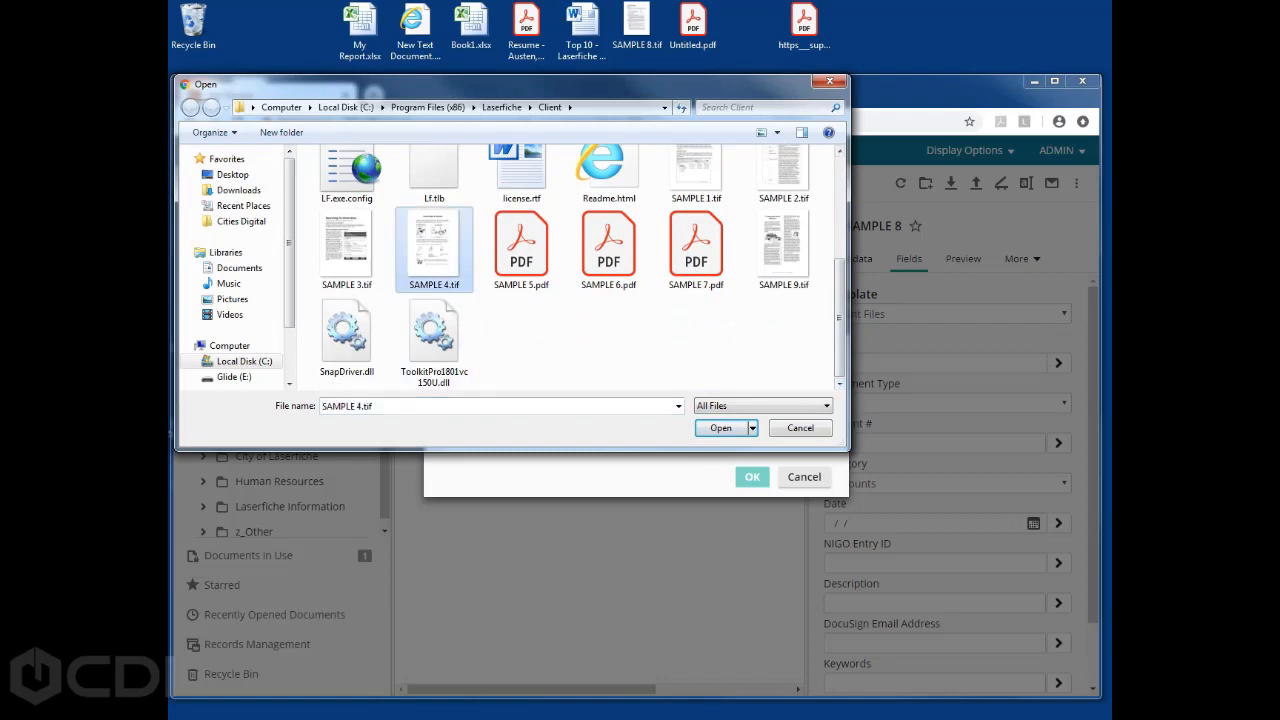
pyautogui.click(720, 427)
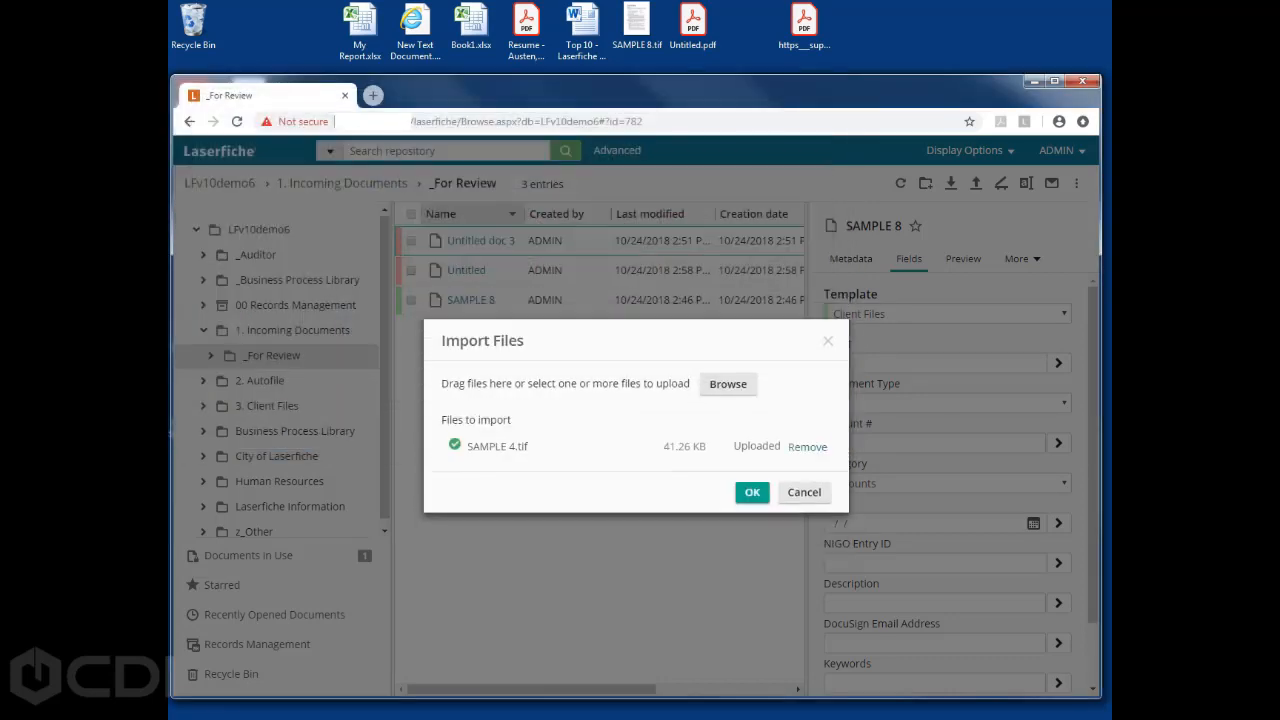
pyautogui.click(752, 492)
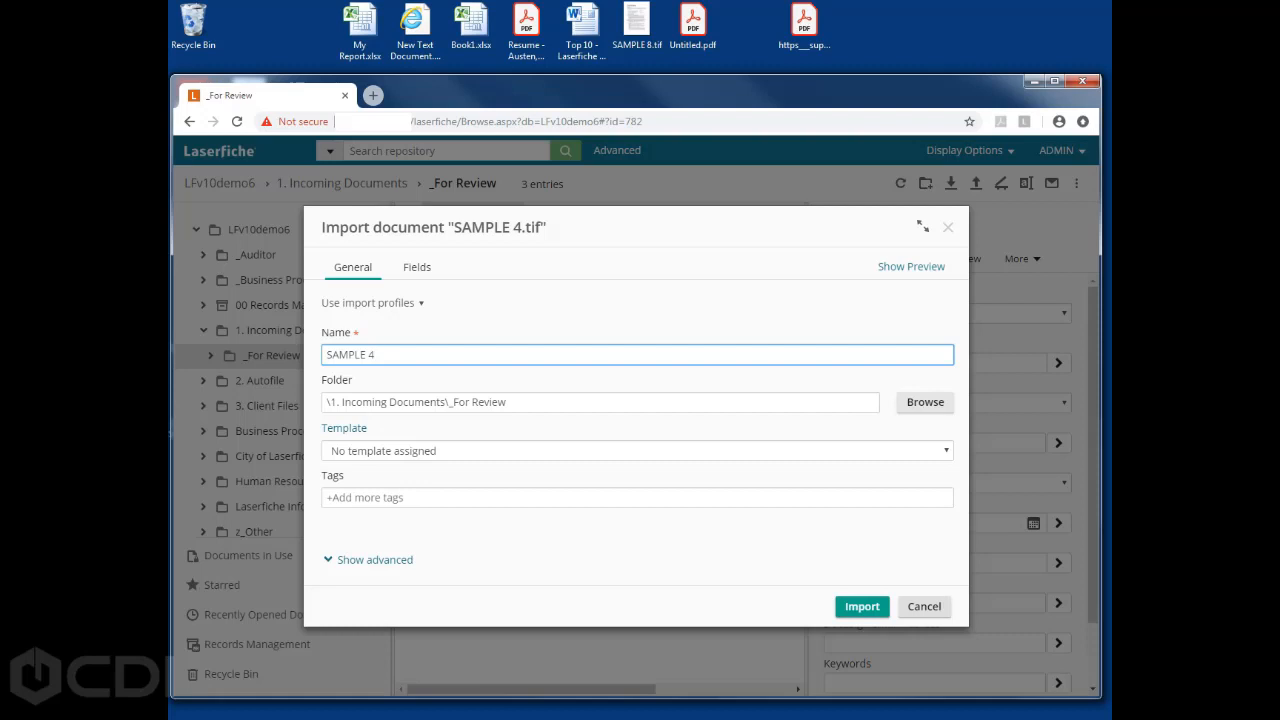
pyautogui.press('Escape')
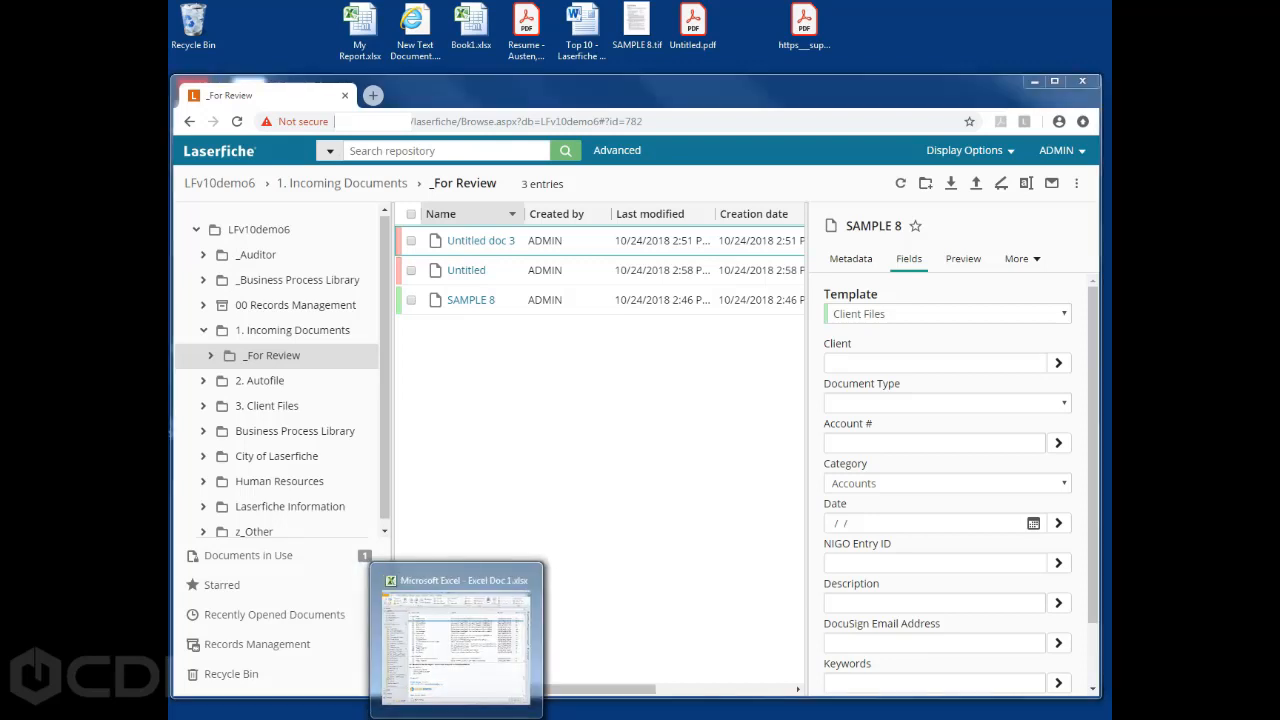
# Switch to Excel Doc 1.xlsx in Excel and look at the options for saving to Laserfiche and the document's metadata fields
pyautogui.click(455, 717)
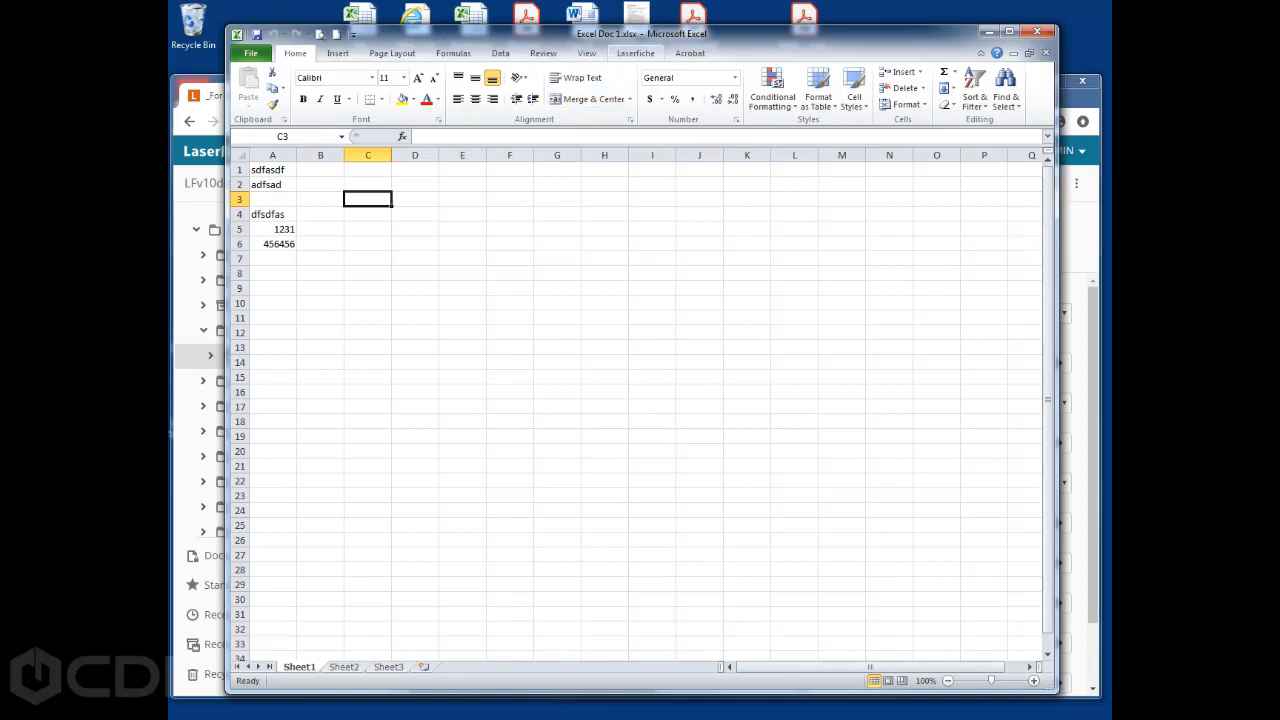
pyautogui.click(635, 53)
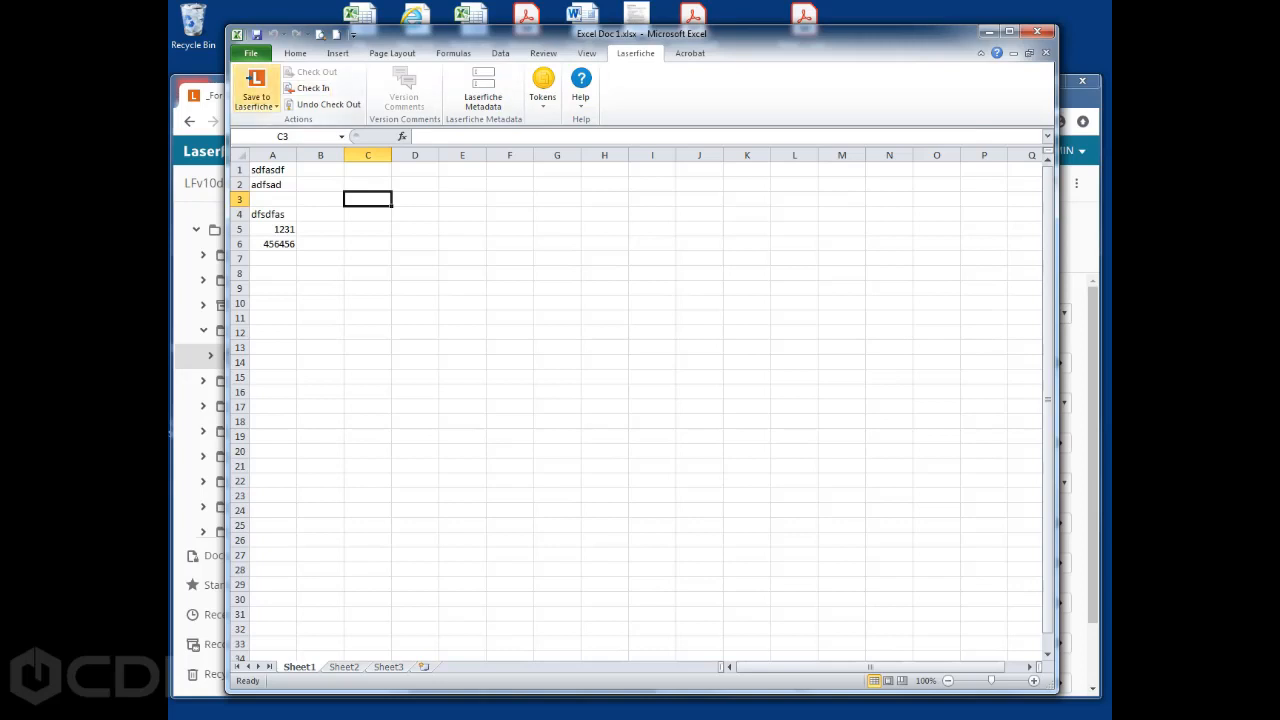
pyautogui.click(256, 101)
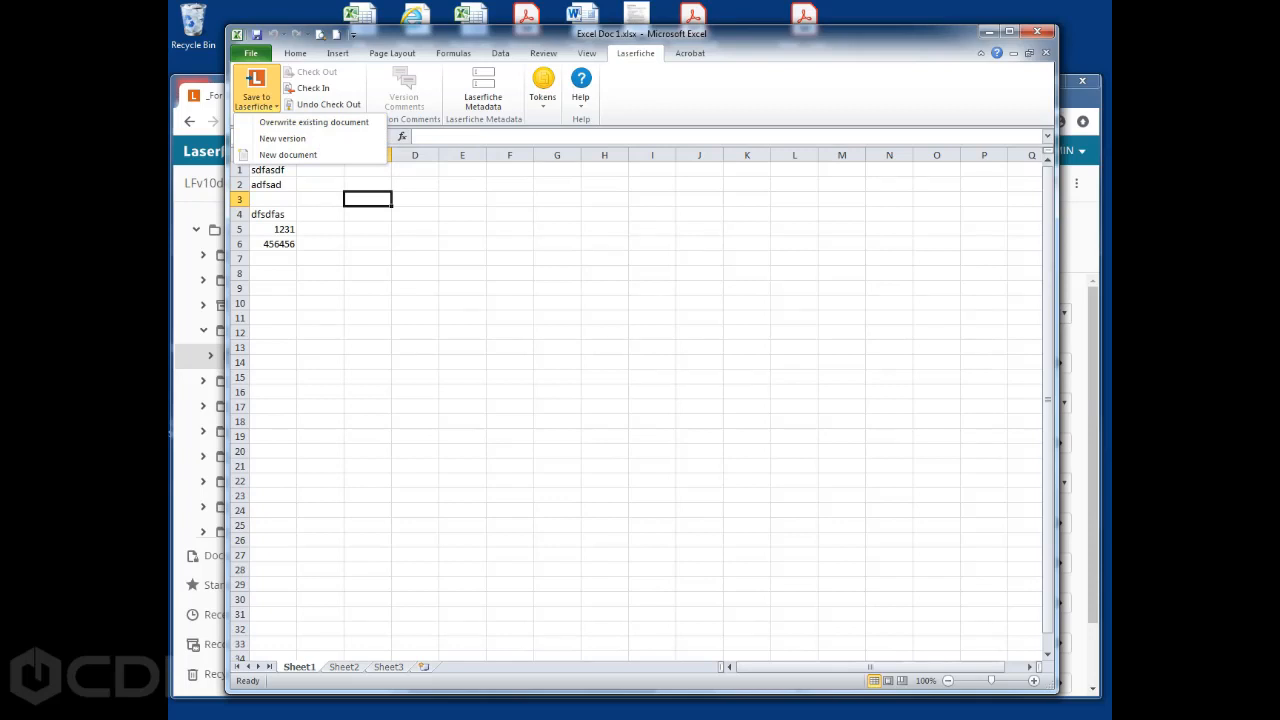
pyautogui.click(483, 89)
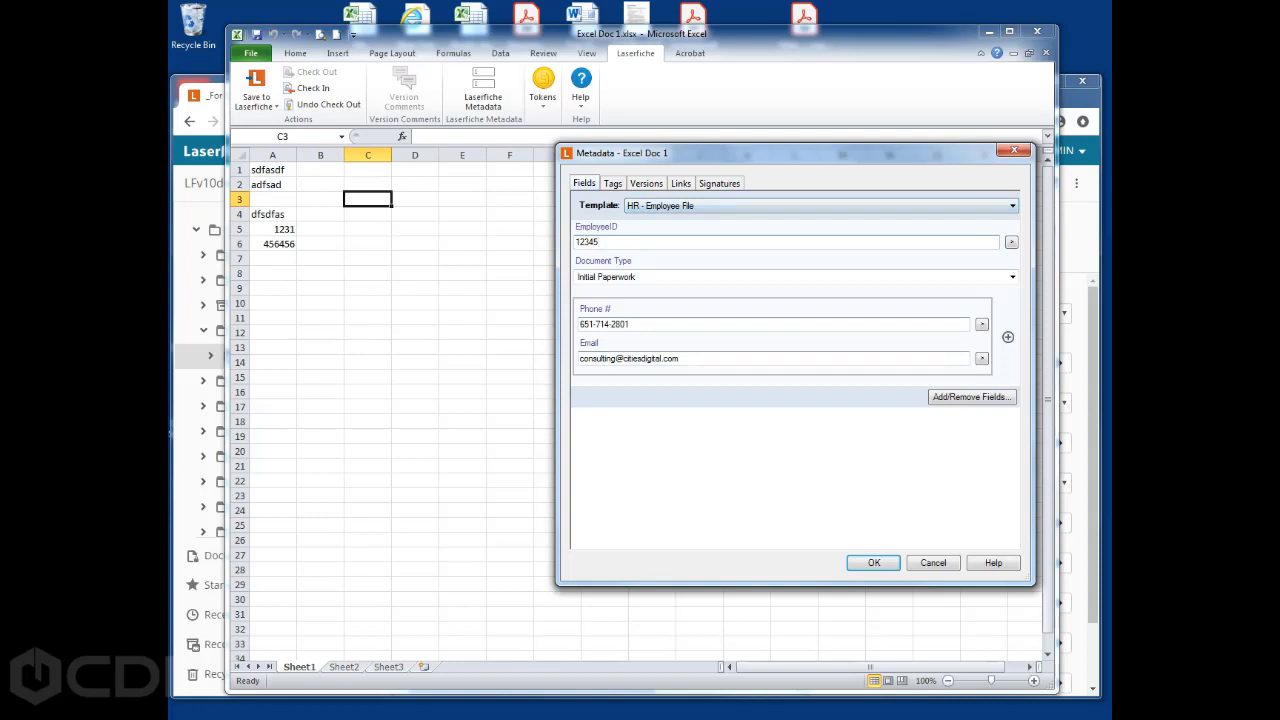
pyautogui.click(874, 563)
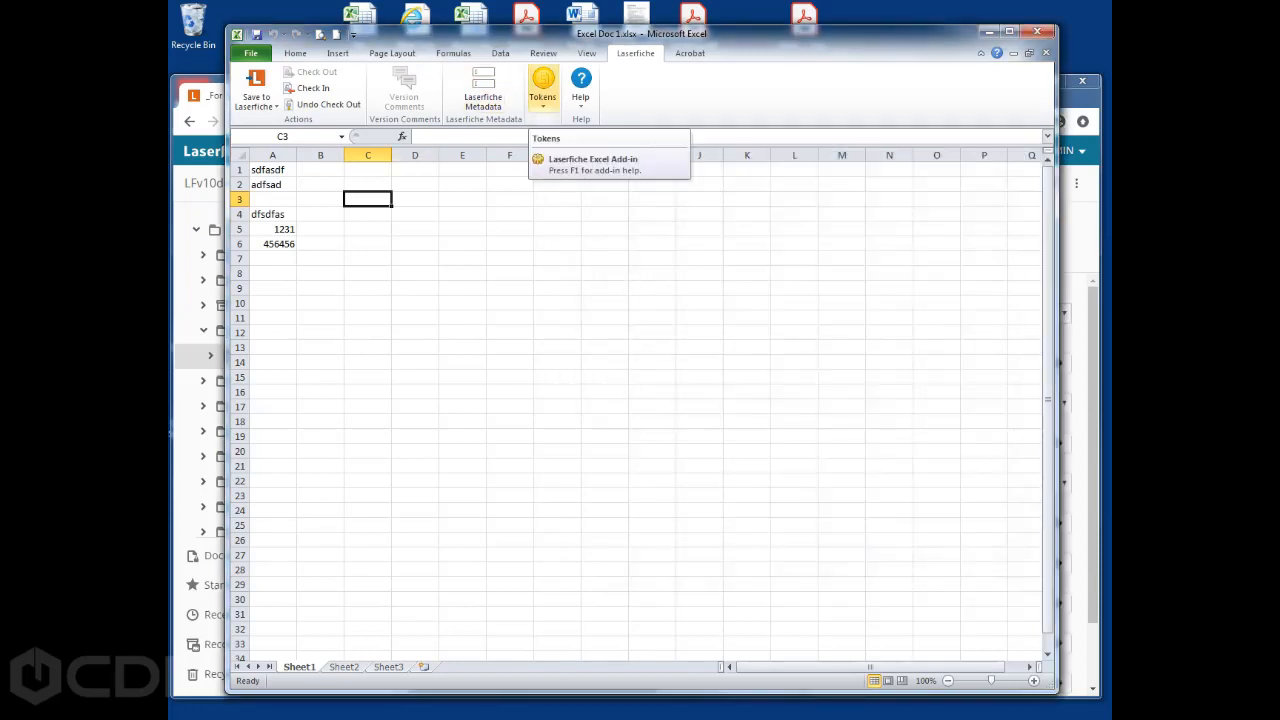
# Insert the Laserfiche Document Type token into cell C3 from the full token list
pyautogui.click(542, 88)
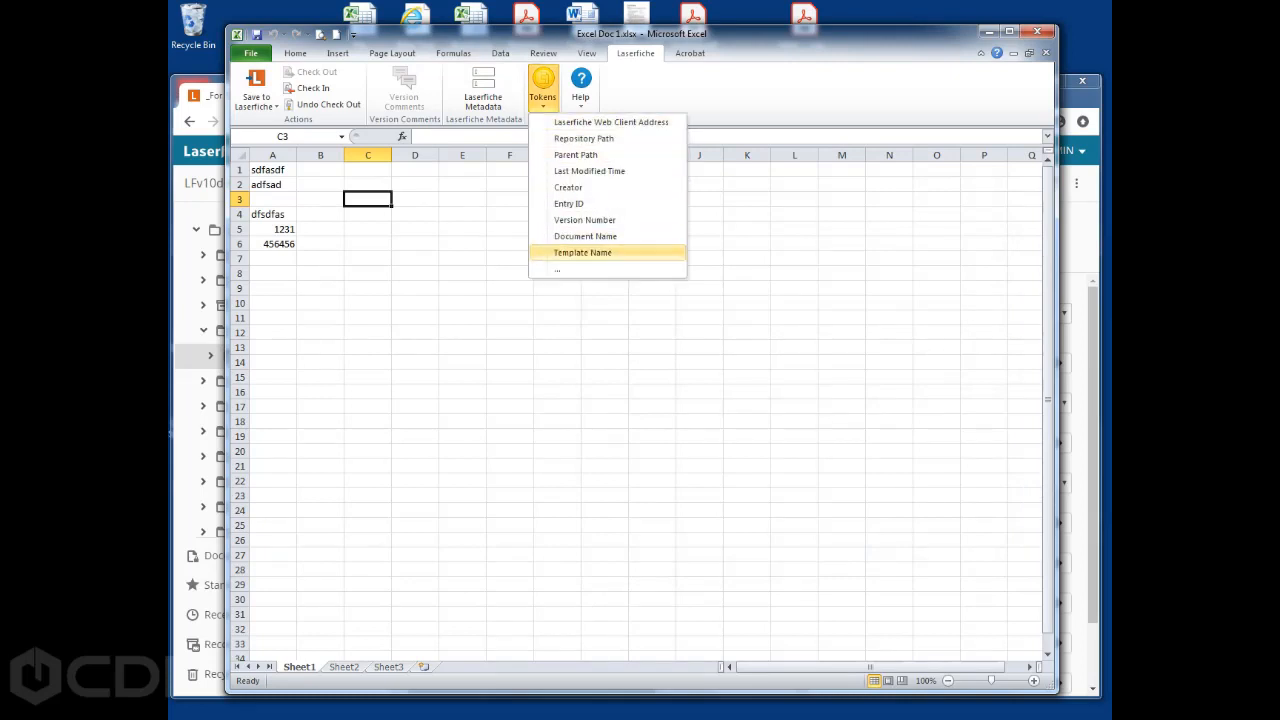
pyautogui.click(600, 267)
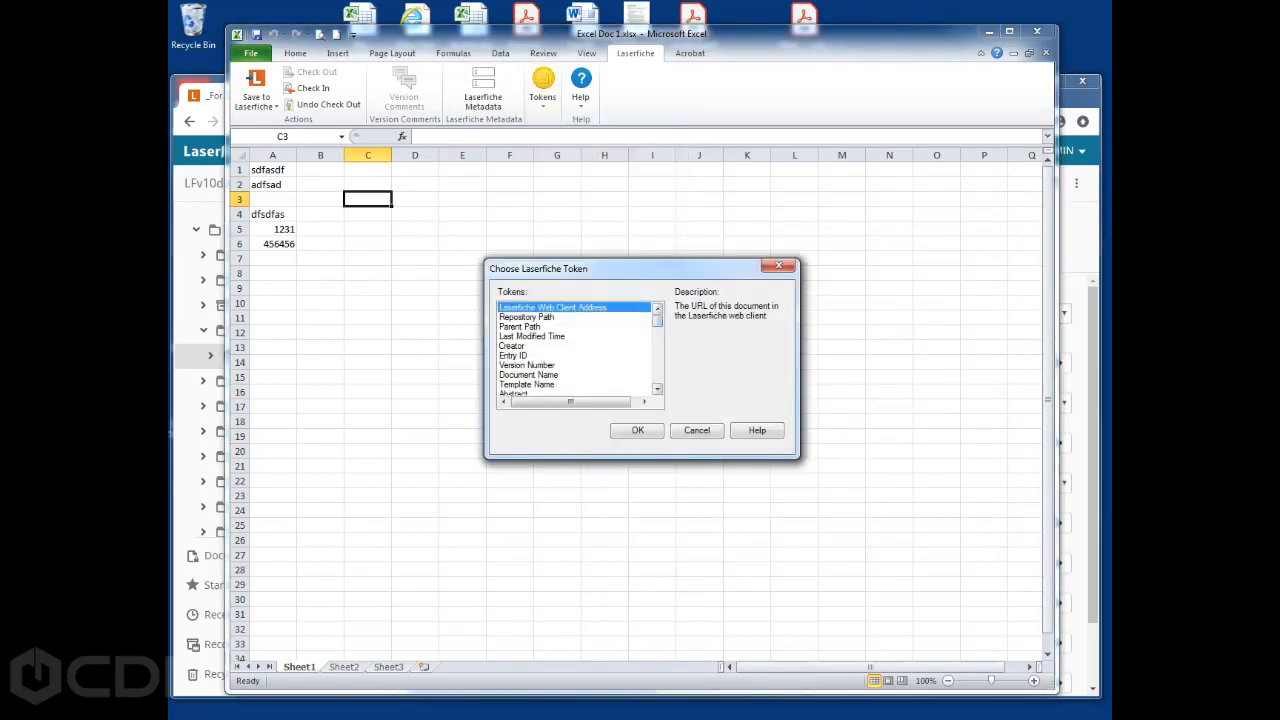
pyautogui.scroll(-6, 575, 350)
pyautogui.scroll(3, 575, 350)
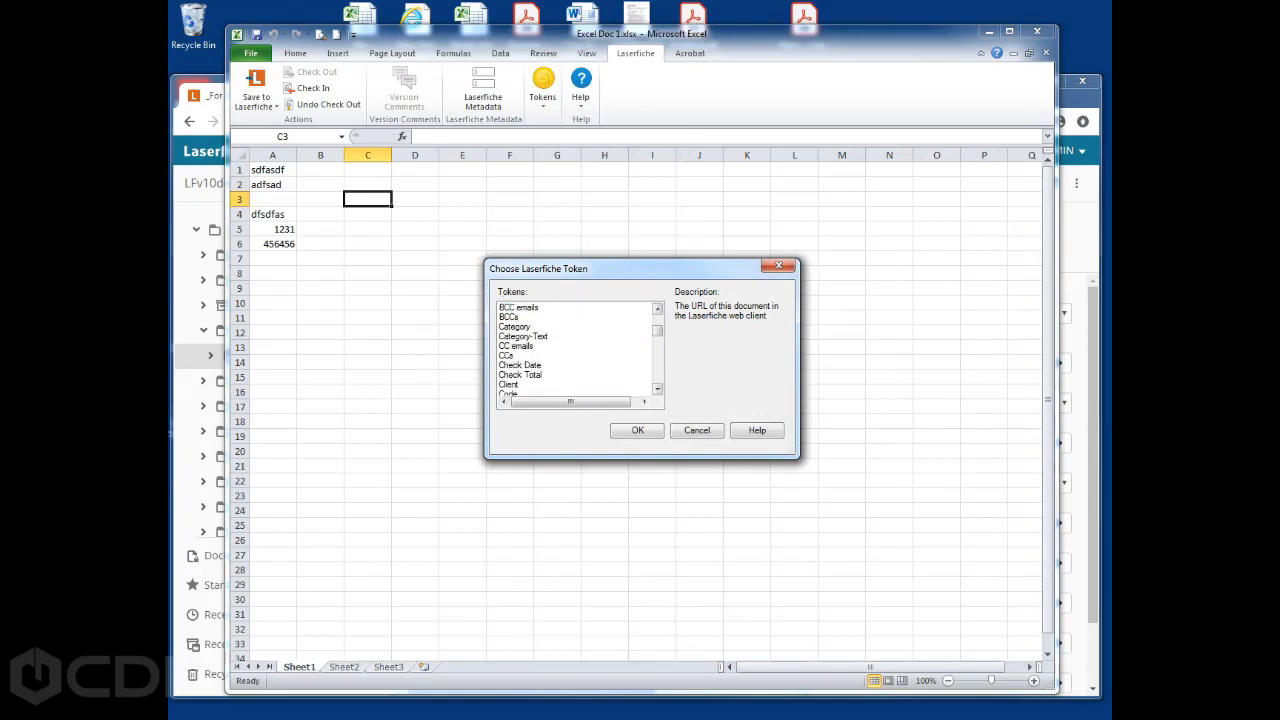
pyautogui.scroll(-4, 575, 350)
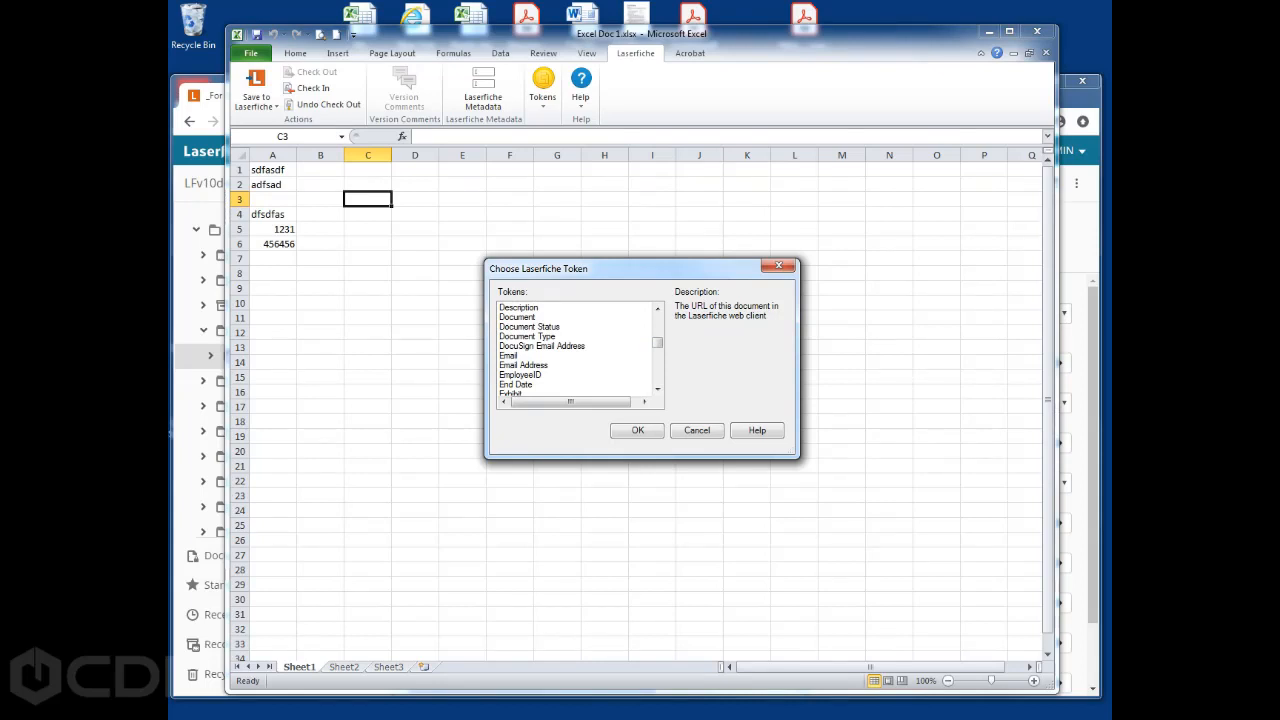
pyautogui.click(527, 337)
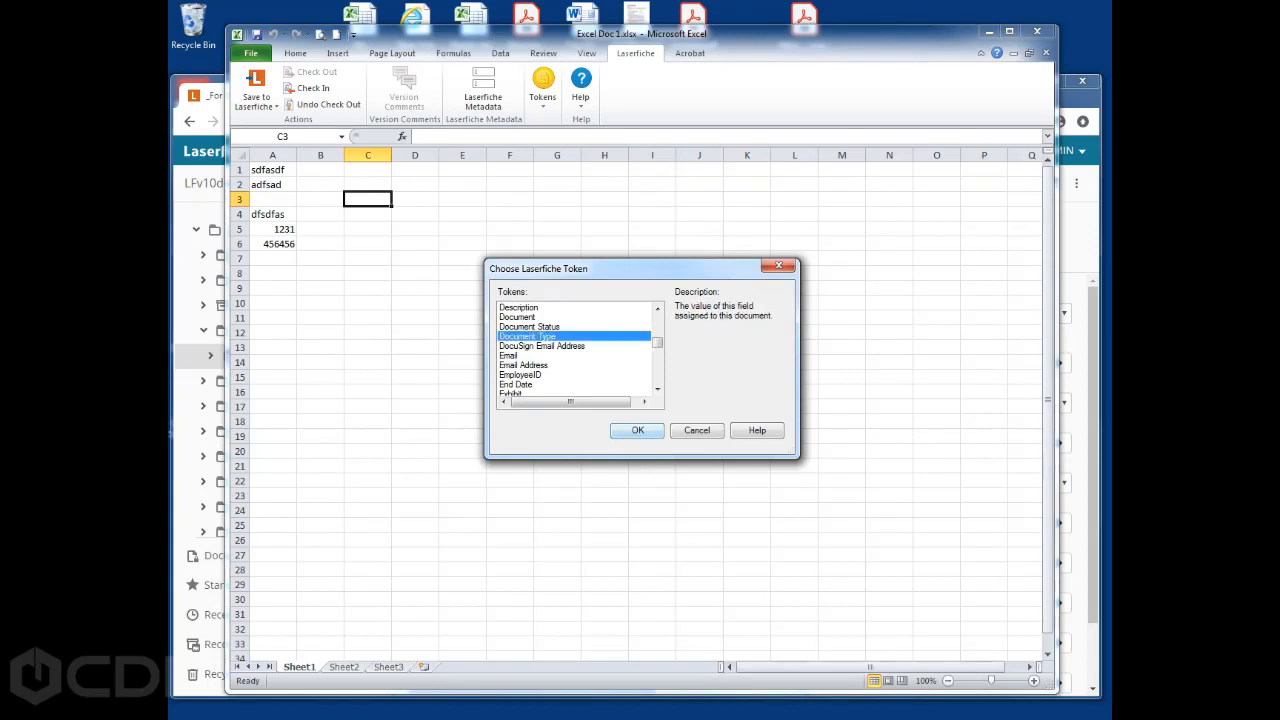
pyautogui.press('Return')
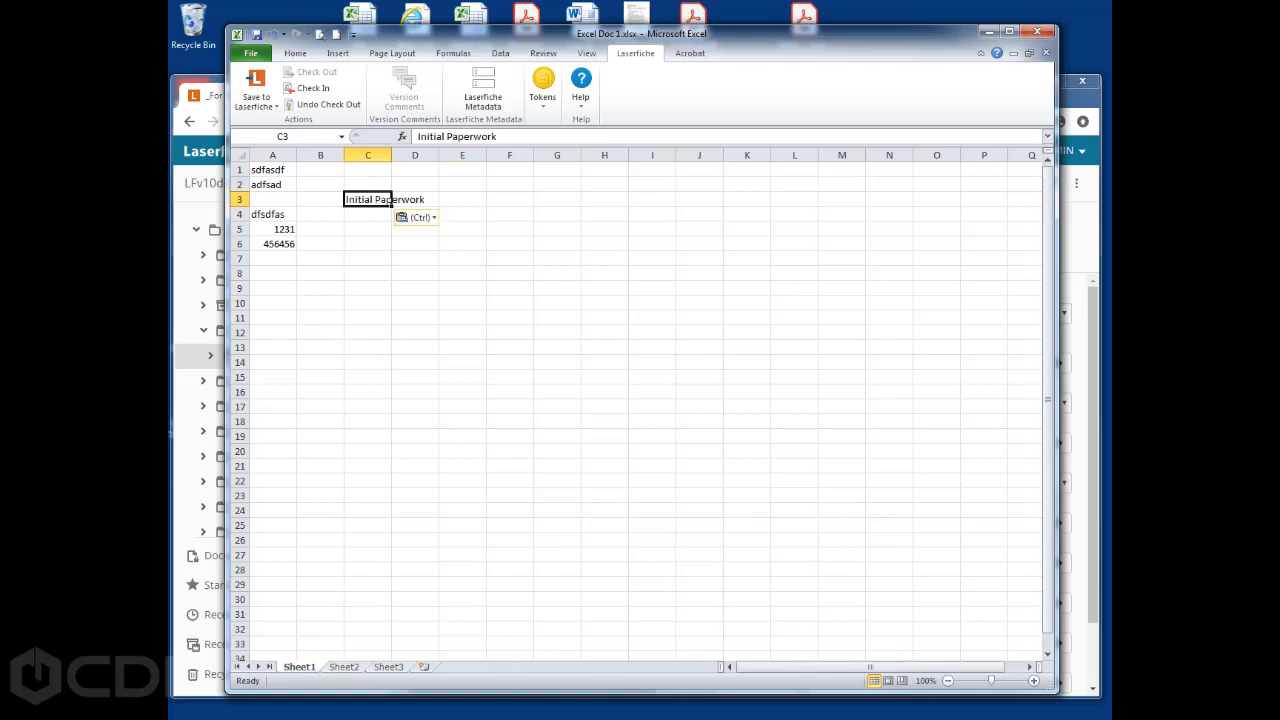
pyautogui.press('Return')
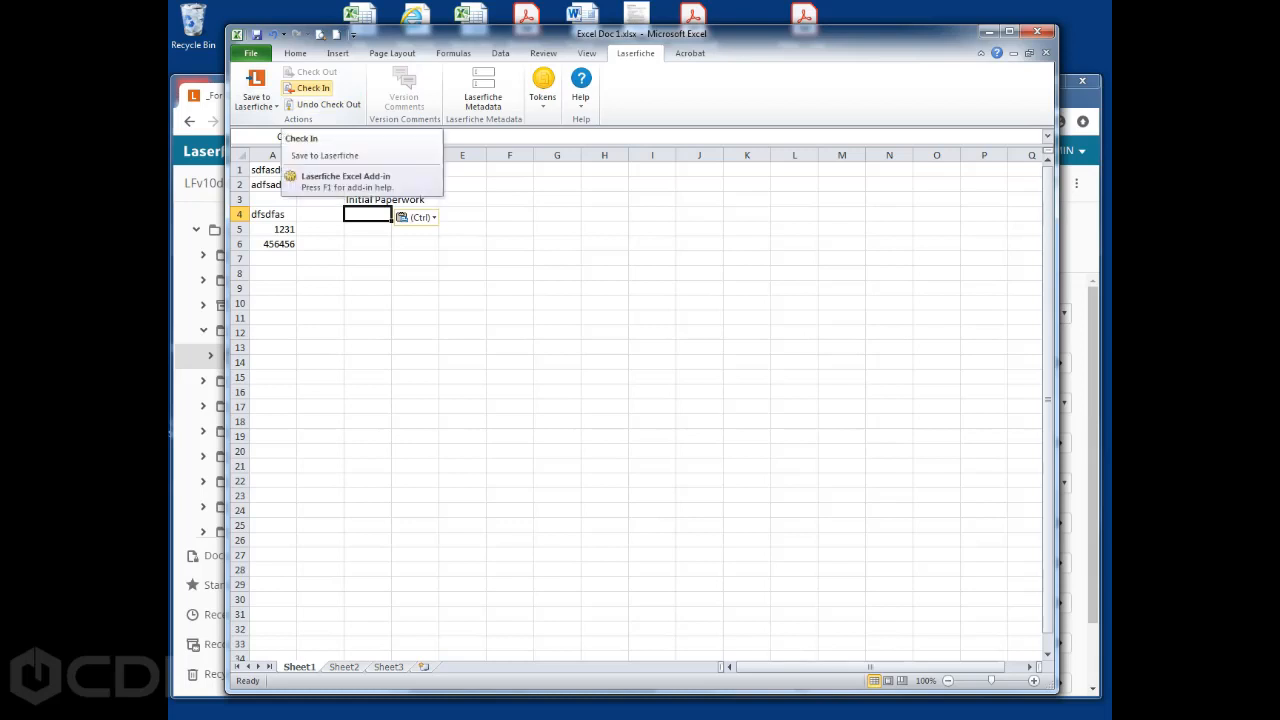
# Check in Excel Doc 1 as a new version without a comment, closing the document and deleting the local copy
pyautogui.click(309, 88)
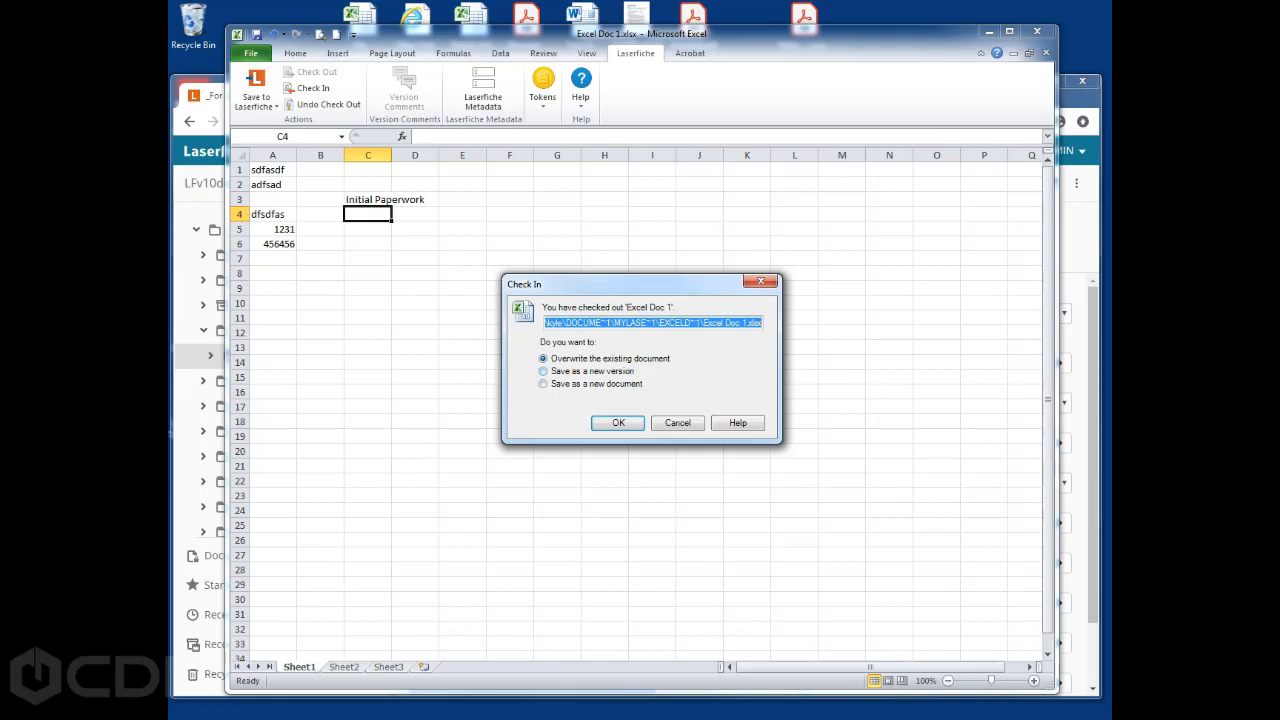
pyautogui.click(575, 371)
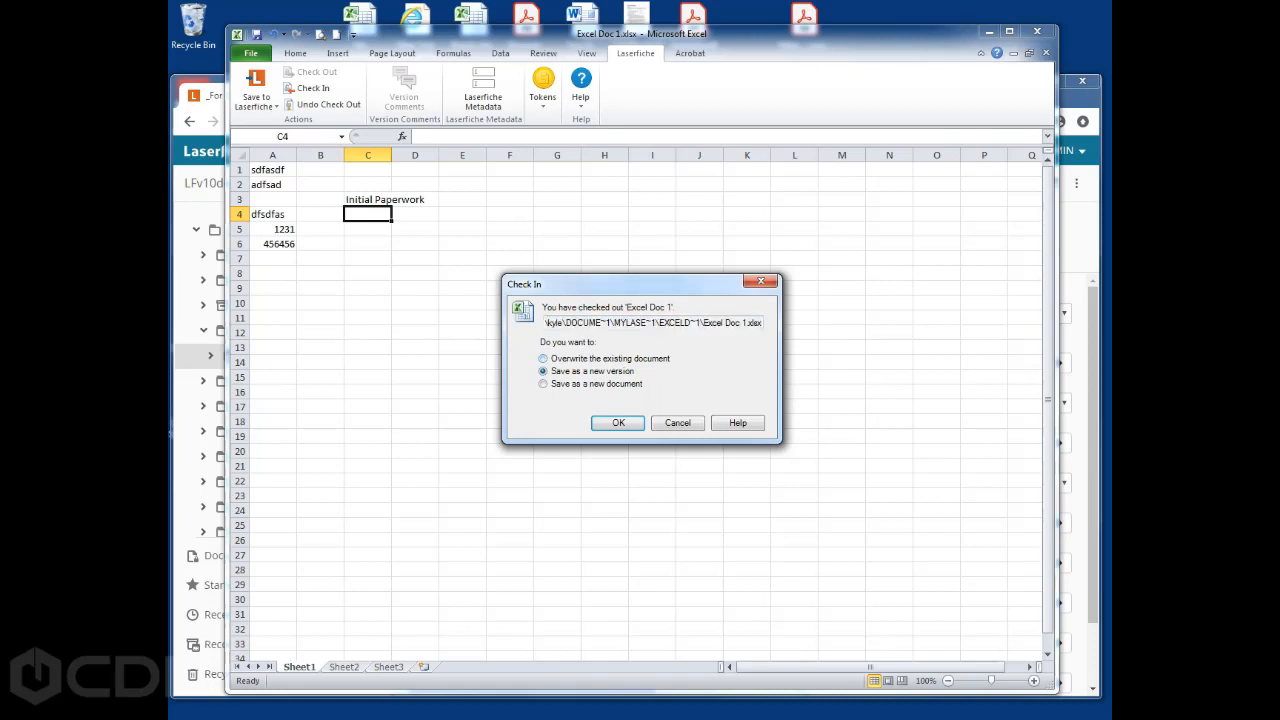
pyautogui.click(618, 423)
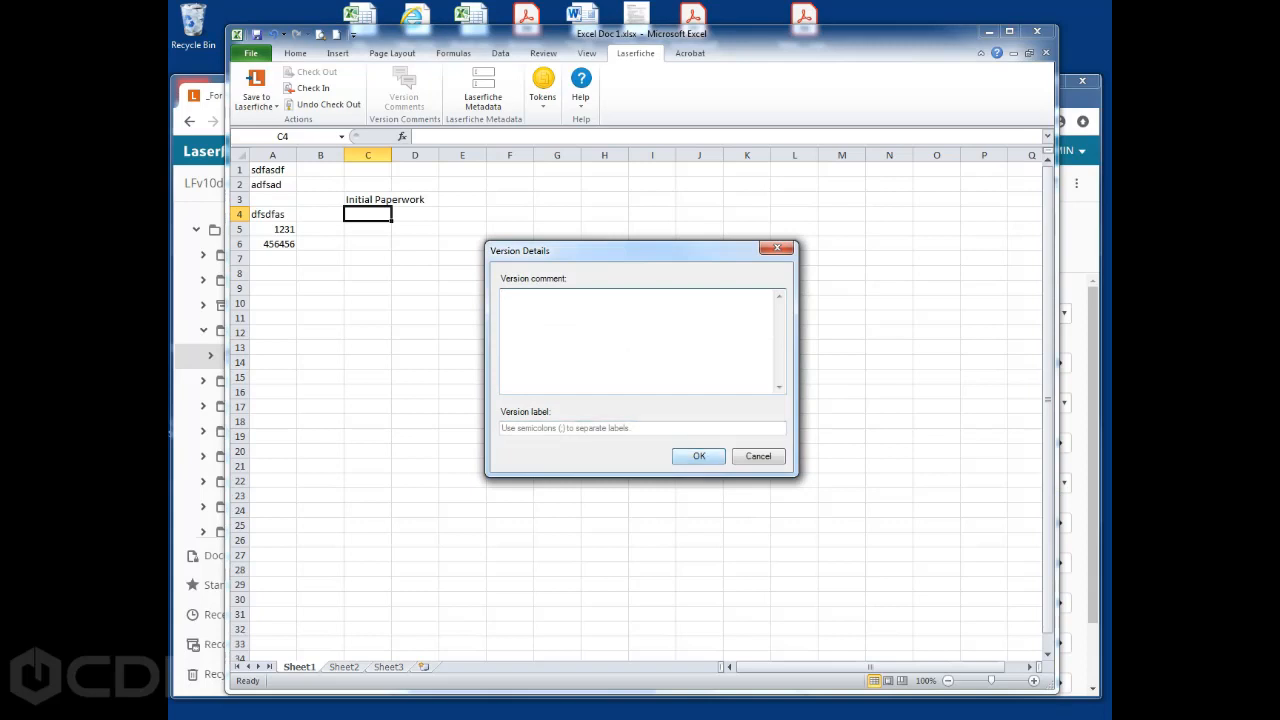
pyautogui.click(699, 456)
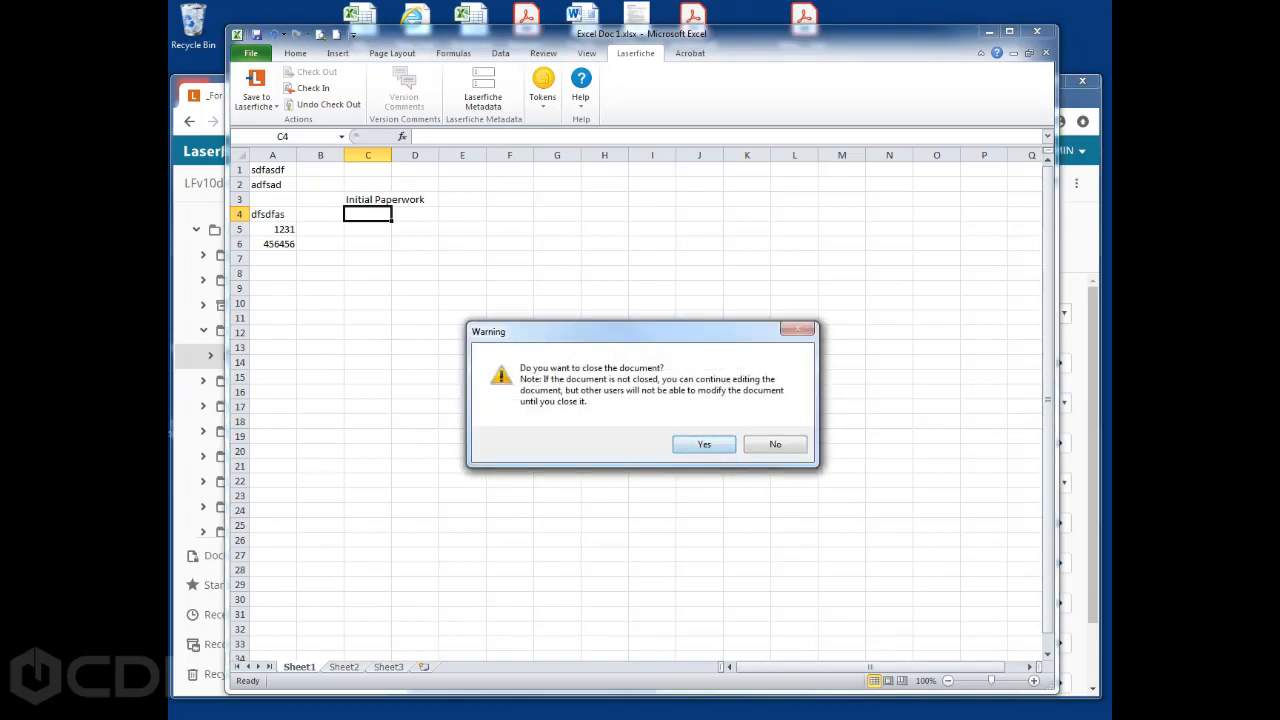
pyautogui.click(704, 444)
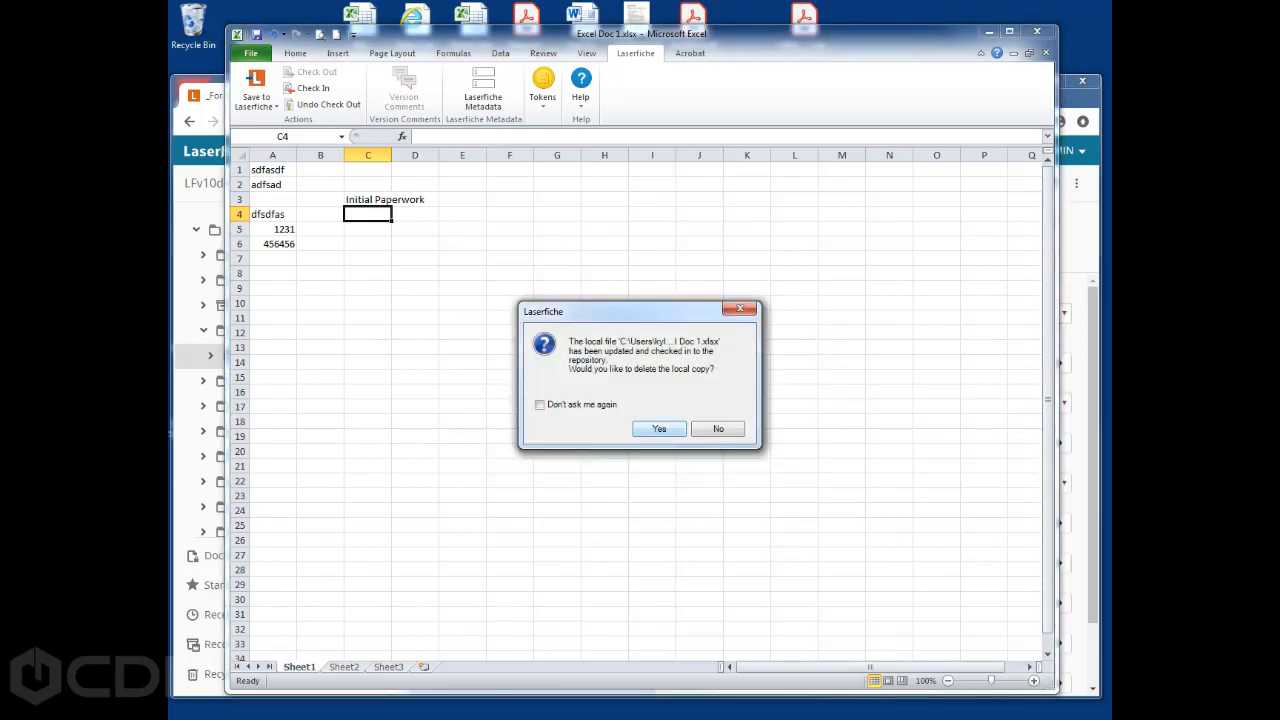
pyautogui.press('Return')
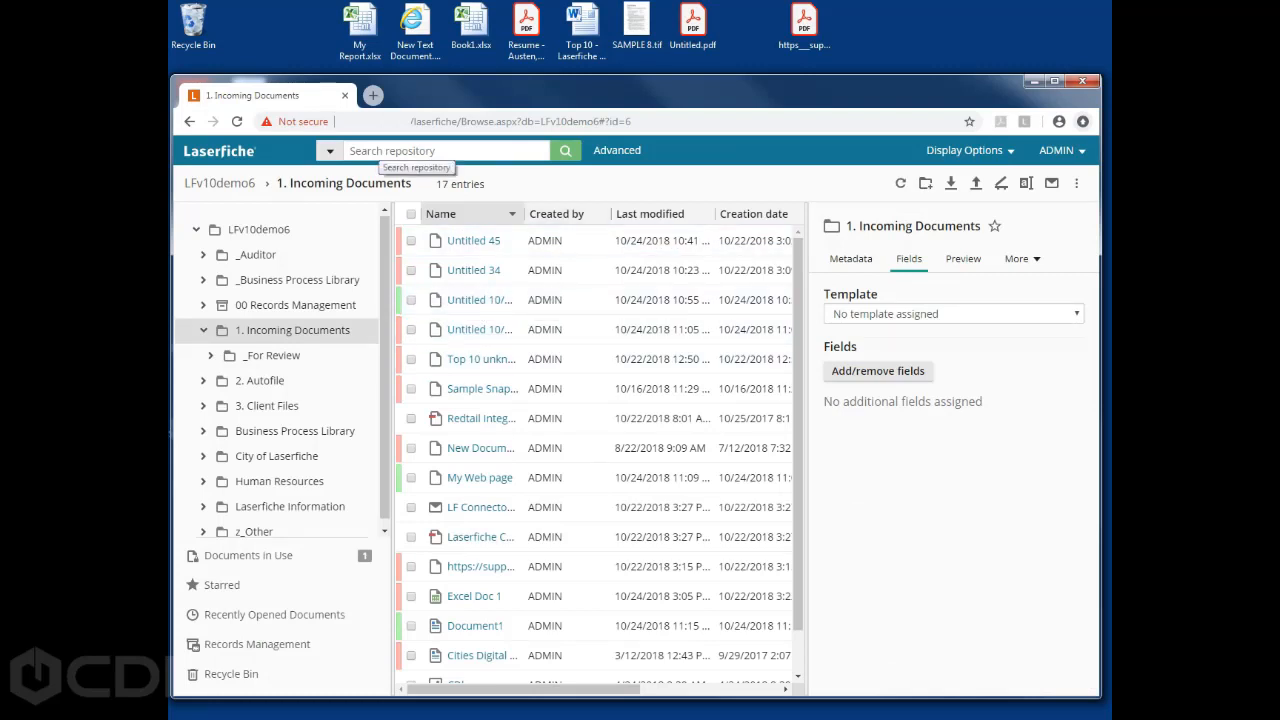
# Search for "laserfiche" within the current 1. Incoming Documents folder and widen the results list
pyautogui.click(380, 150)
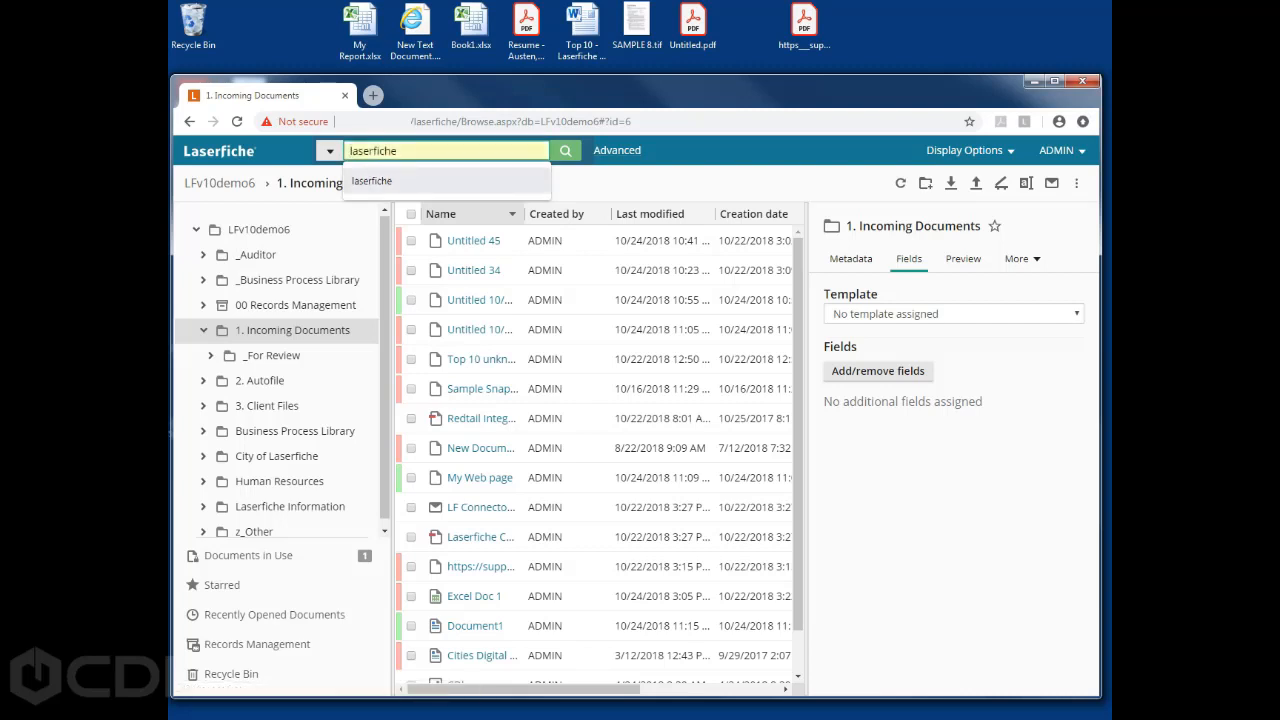
pyautogui.click(380, 181)
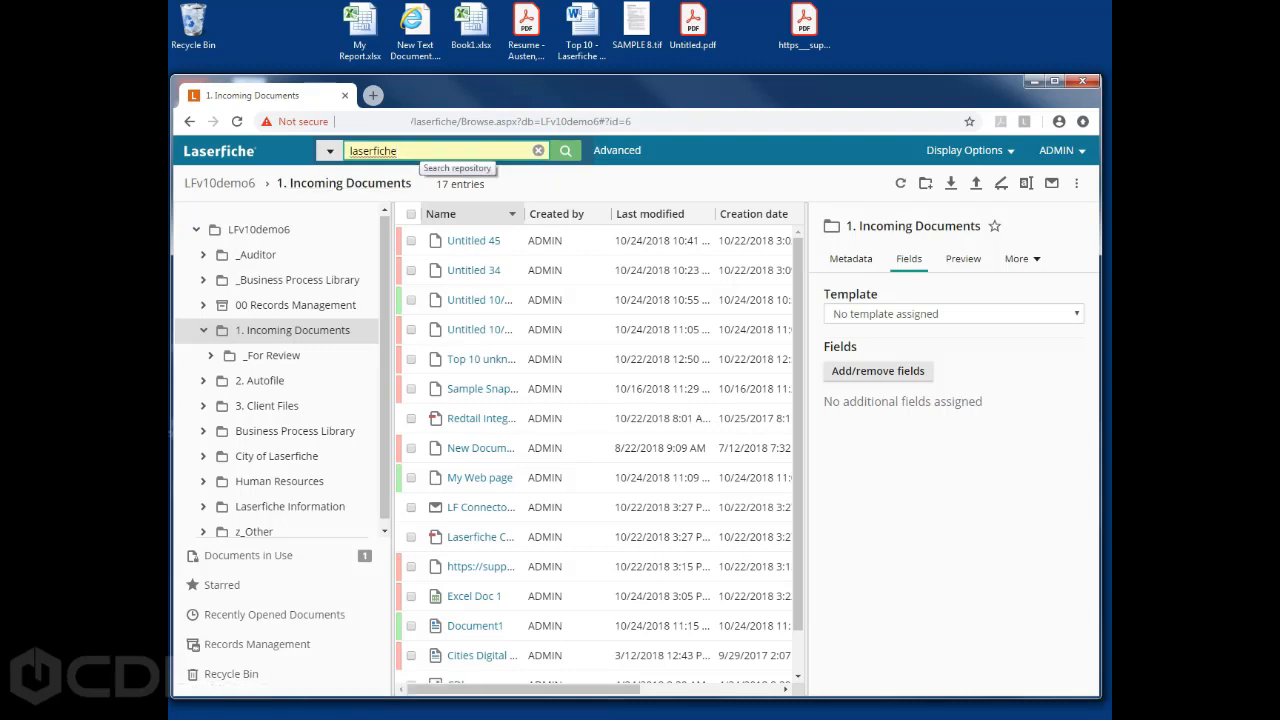
pyautogui.click(329, 150)
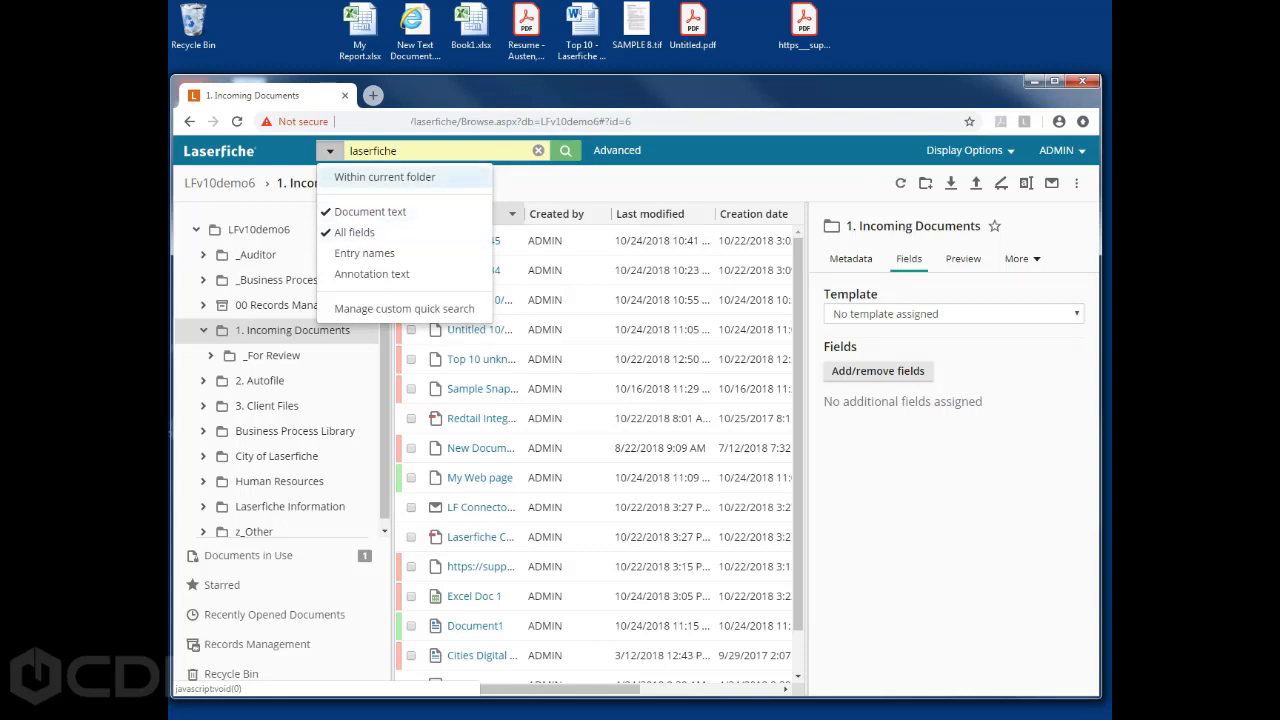
pyautogui.click(385, 176)
pyautogui.click(565, 150)
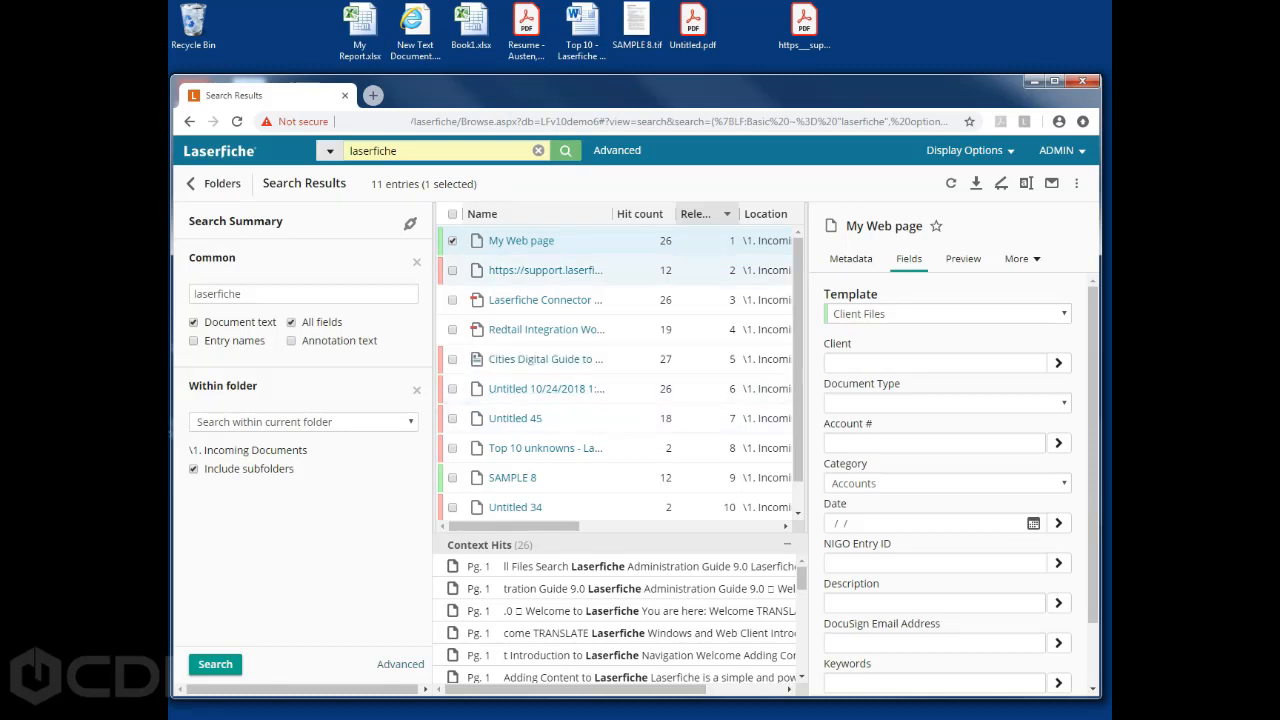
pyautogui.moveTo(807, 270); pyautogui.dragTo(981, 270)
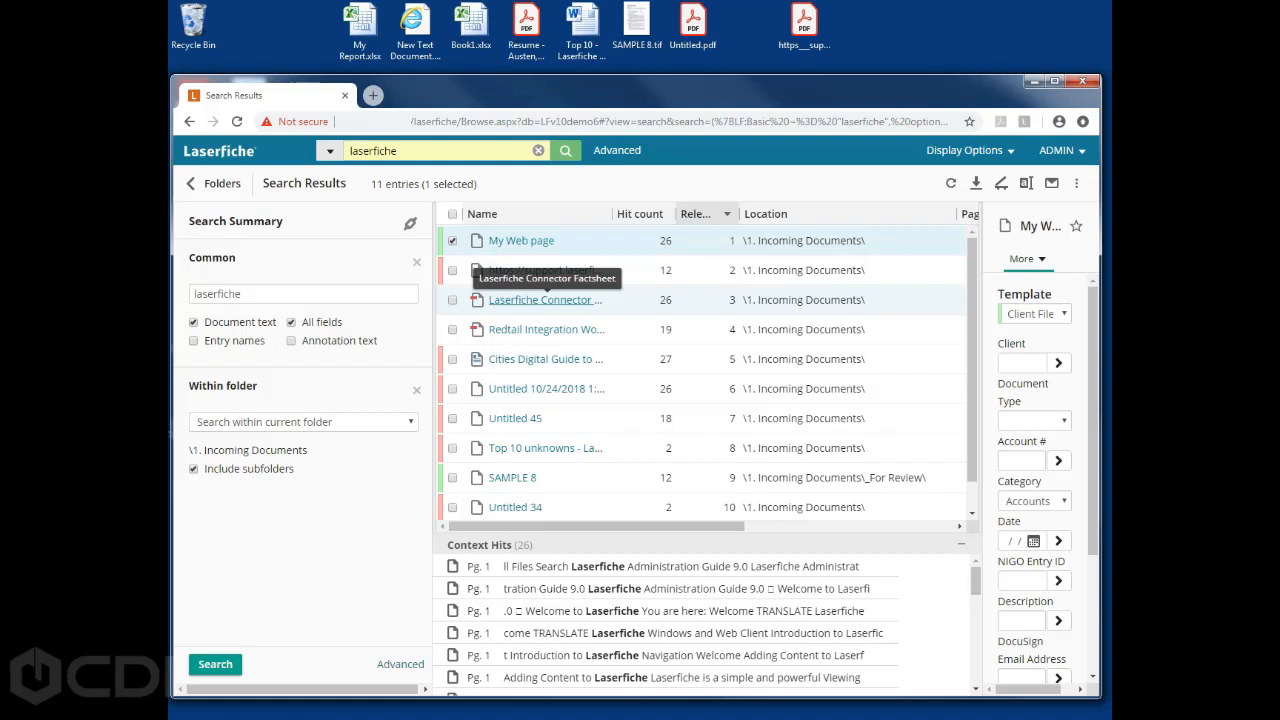
# Open the third context hit of the Untitled 10/24/2018 document, magnify the page and close the document
pyautogui.scroll(-1, 545, 300)
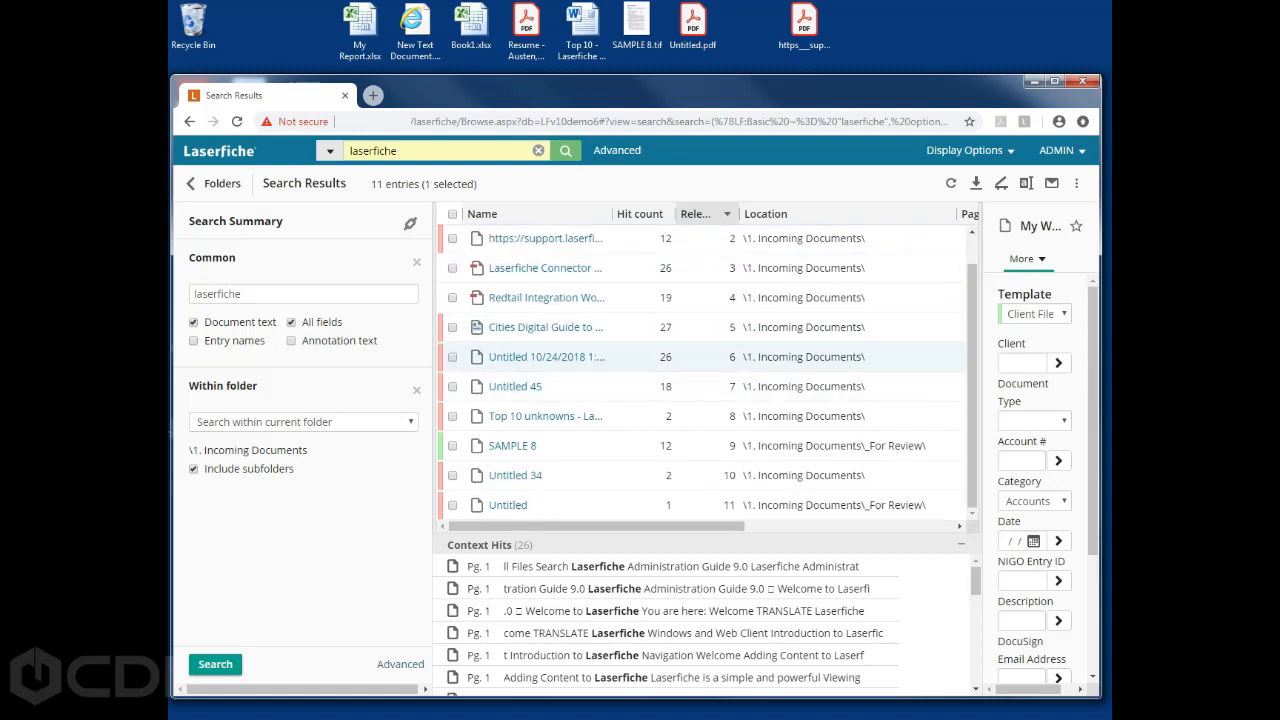
pyautogui.click(640, 357)
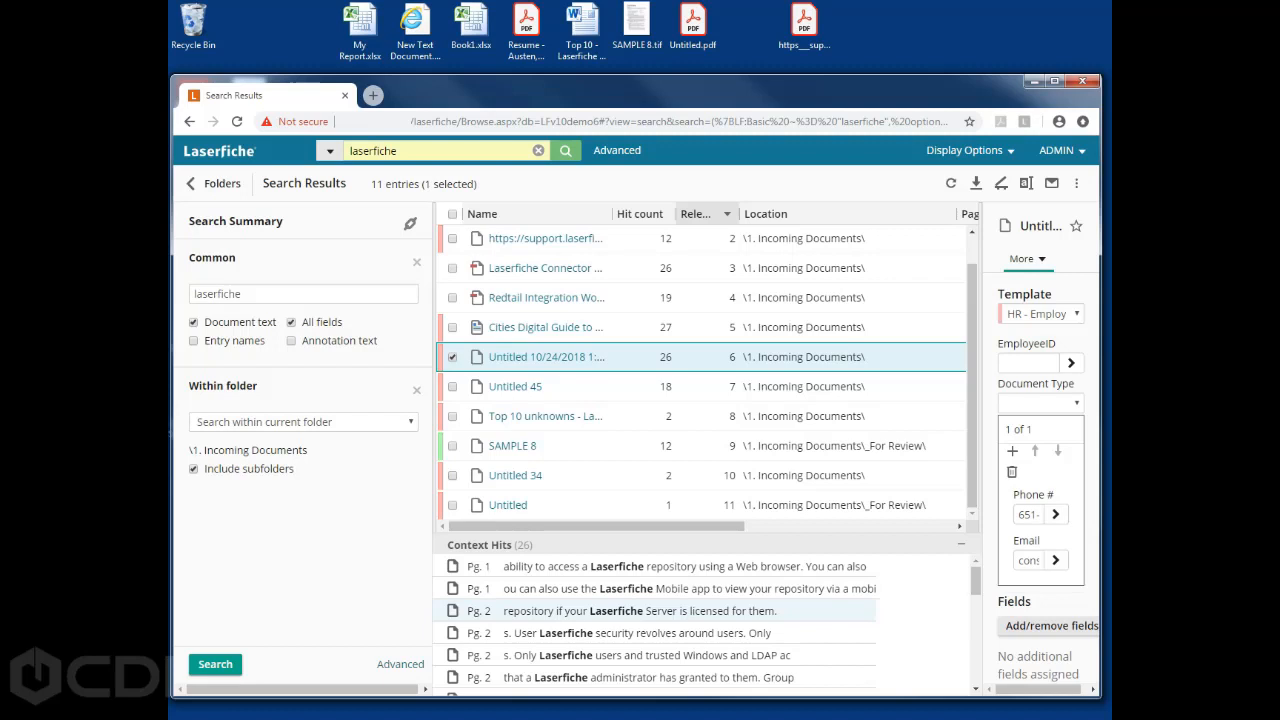
pyautogui.click(640, 611)
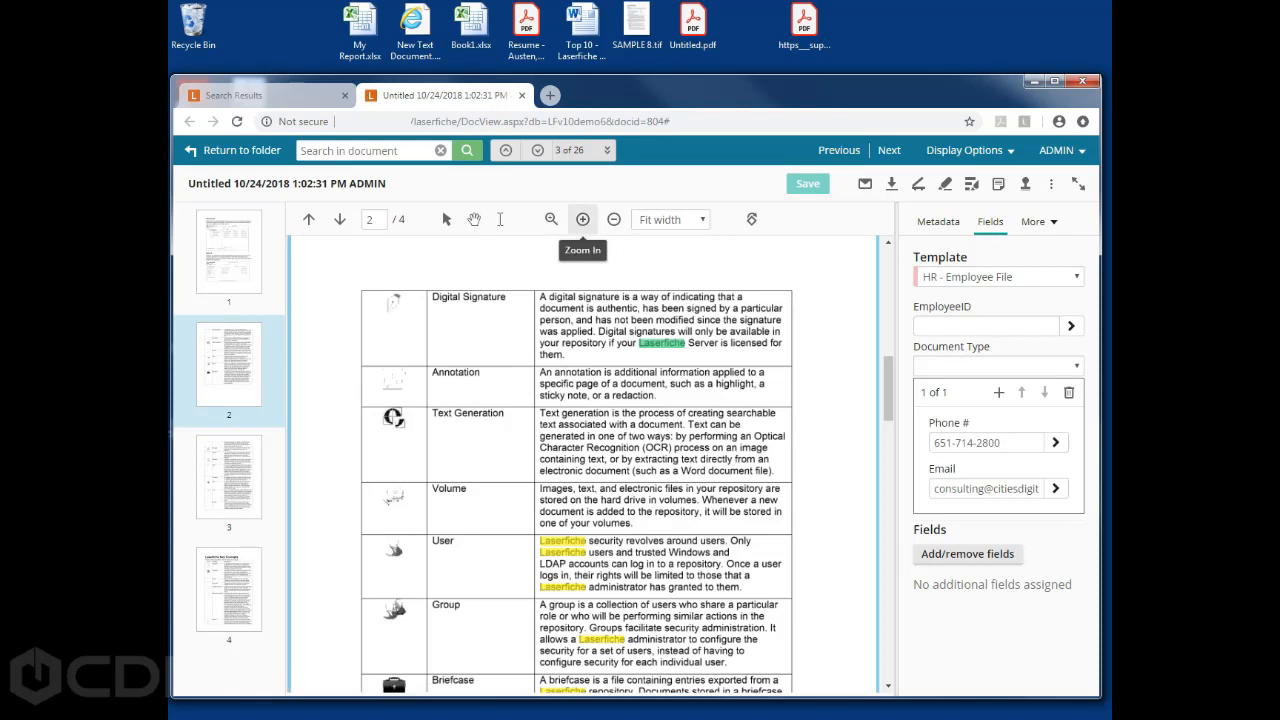
pyautogui.click(583, 219)
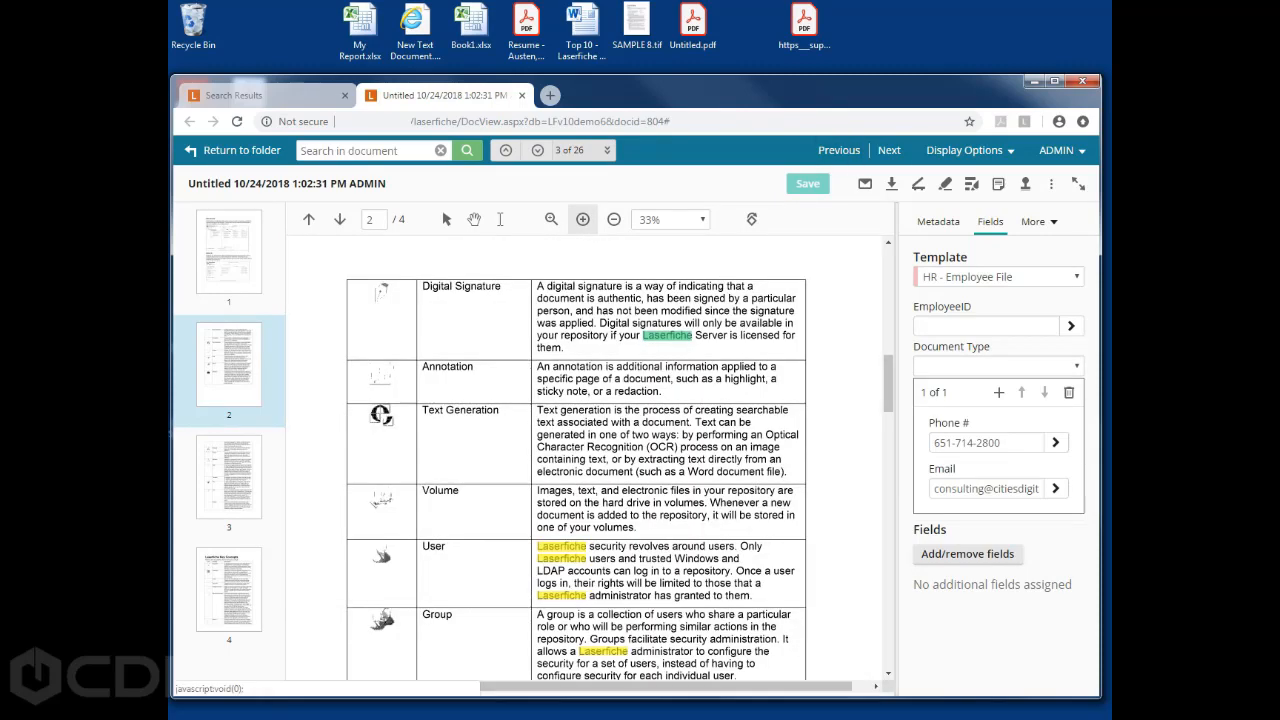
pyautogui.click(522, 96)
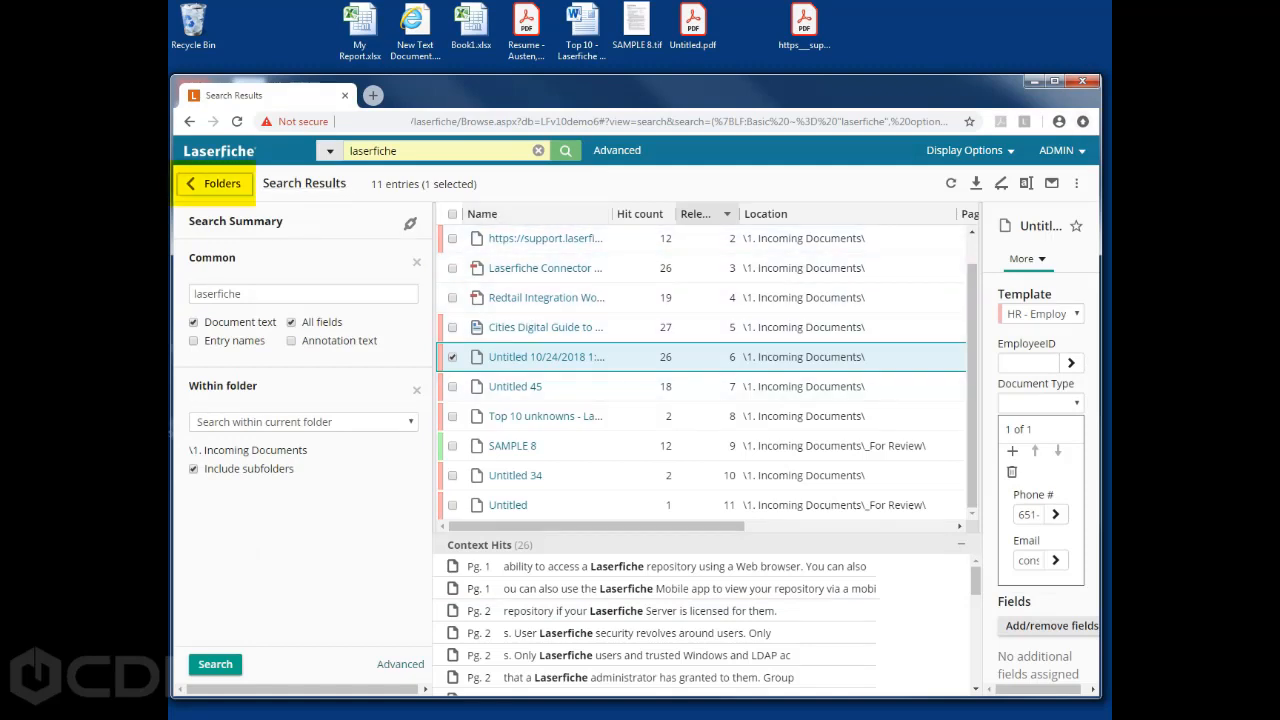
# Return to the 1. Incoming Documents folder and set up an advanced search with the Field search type, removing the Common one
pyautogui.click(215, 184)
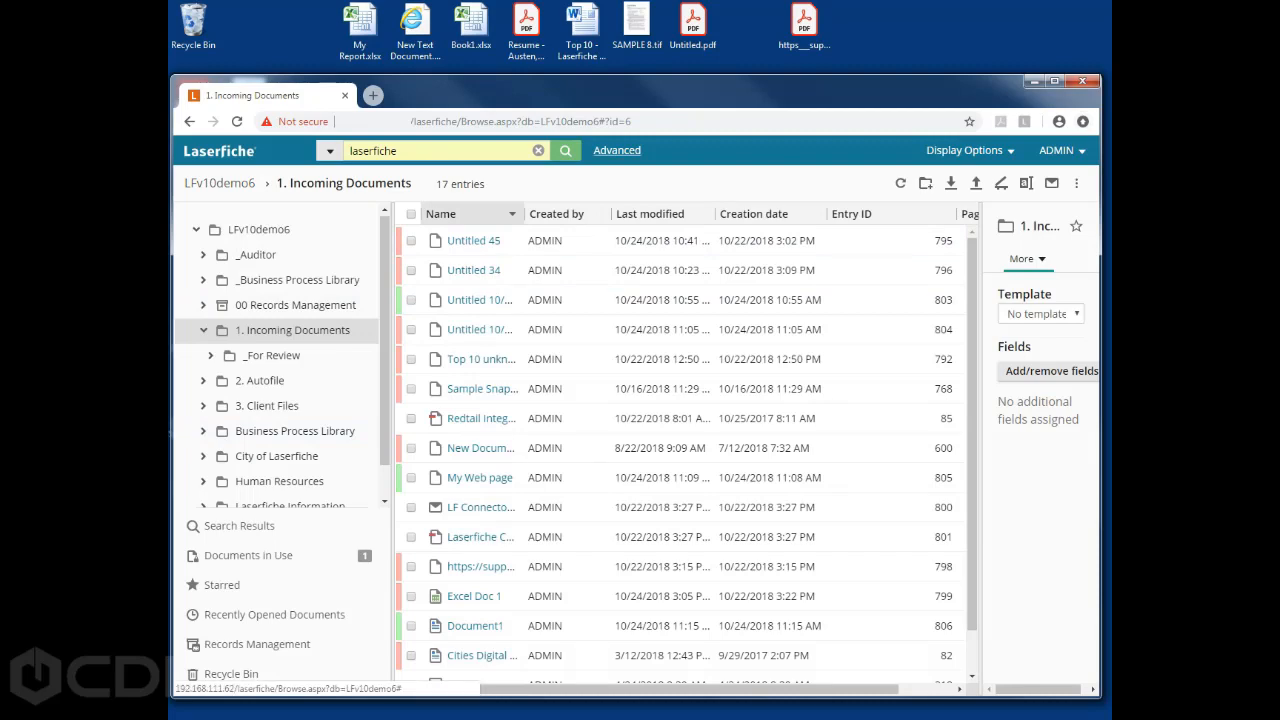
pyautogui.click(617, 150)
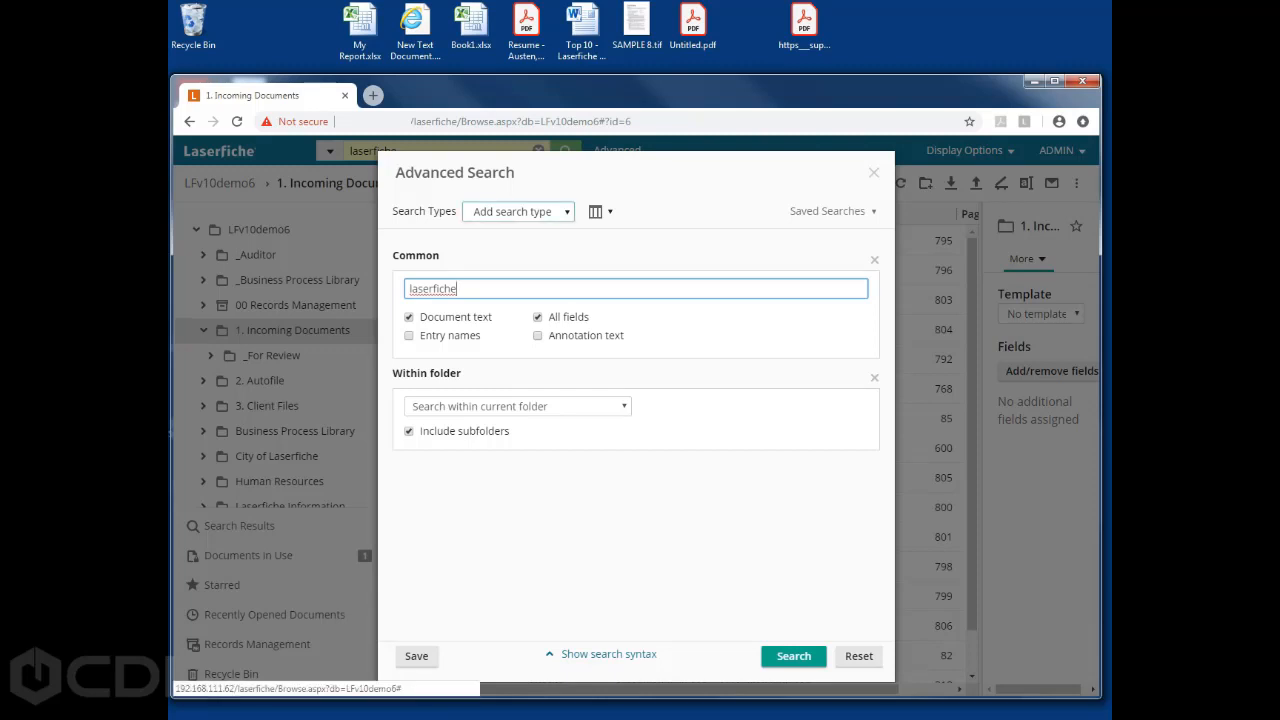
pyautogui.click(518, 211)
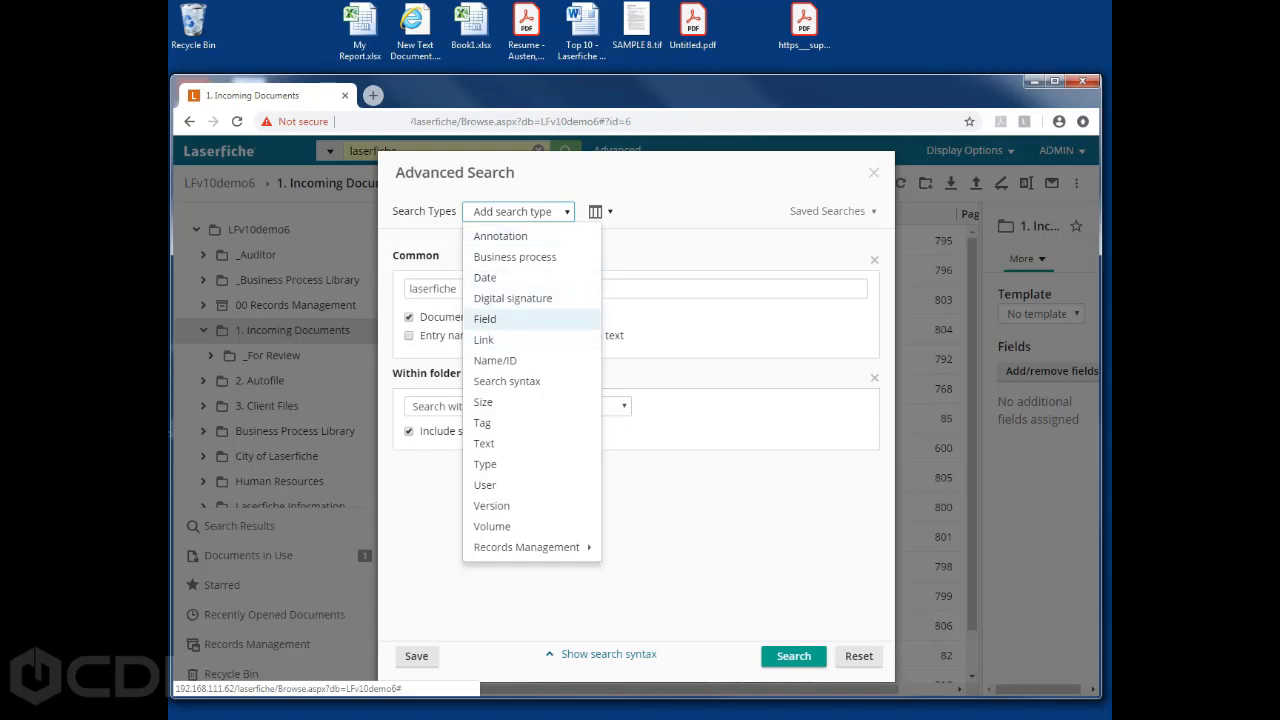
pyautogui.click(490, 318)
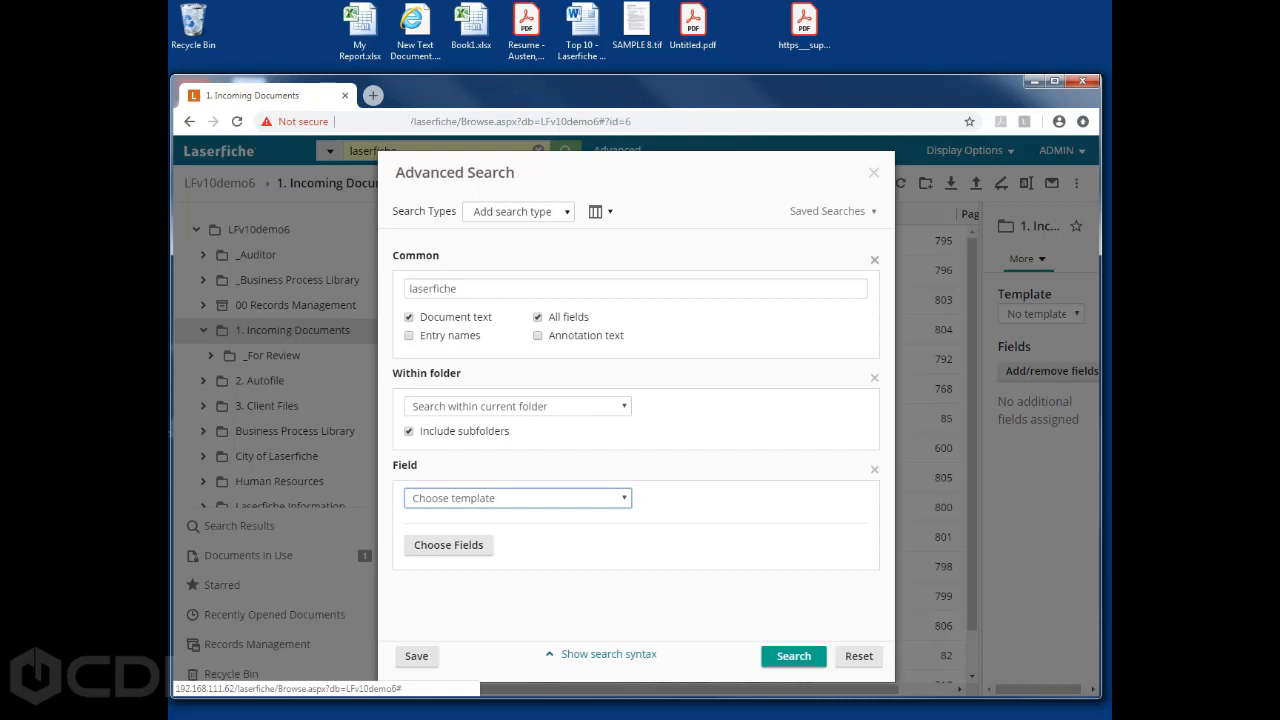
pyautogui.click(874, 259)
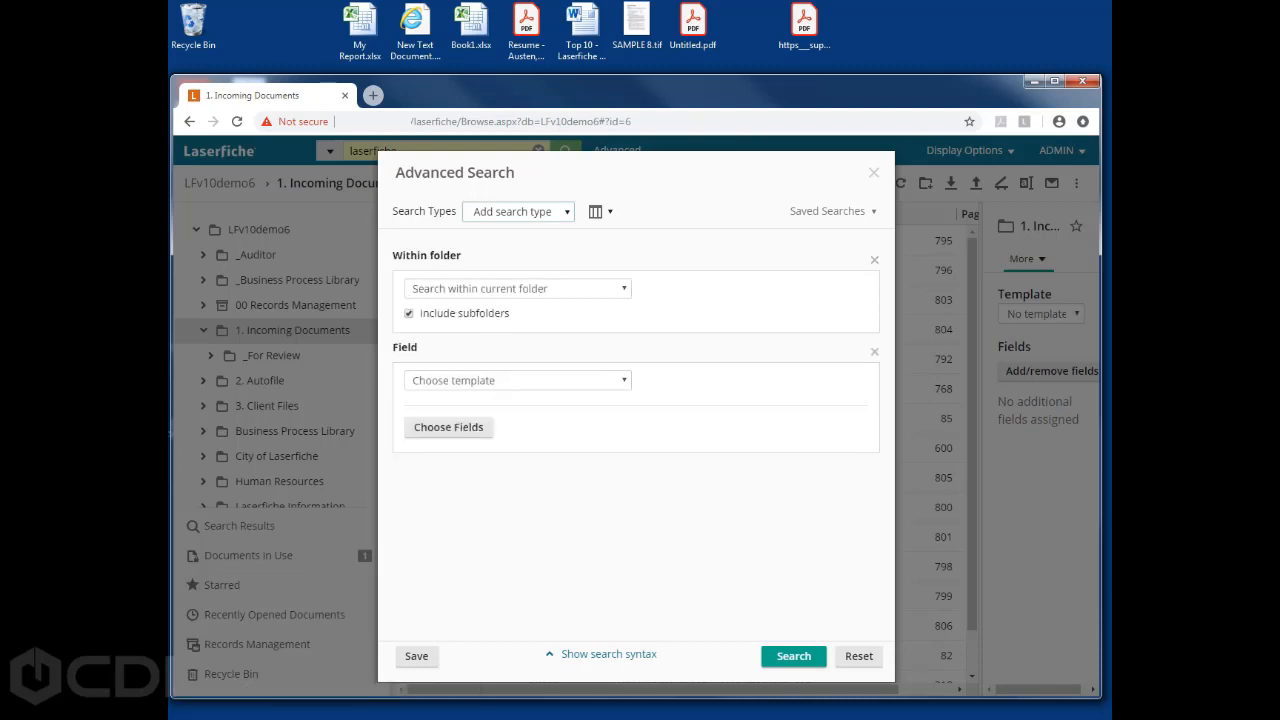
# Add the Name/ID search type to the advanced search
pyautogui.click(518, 212)
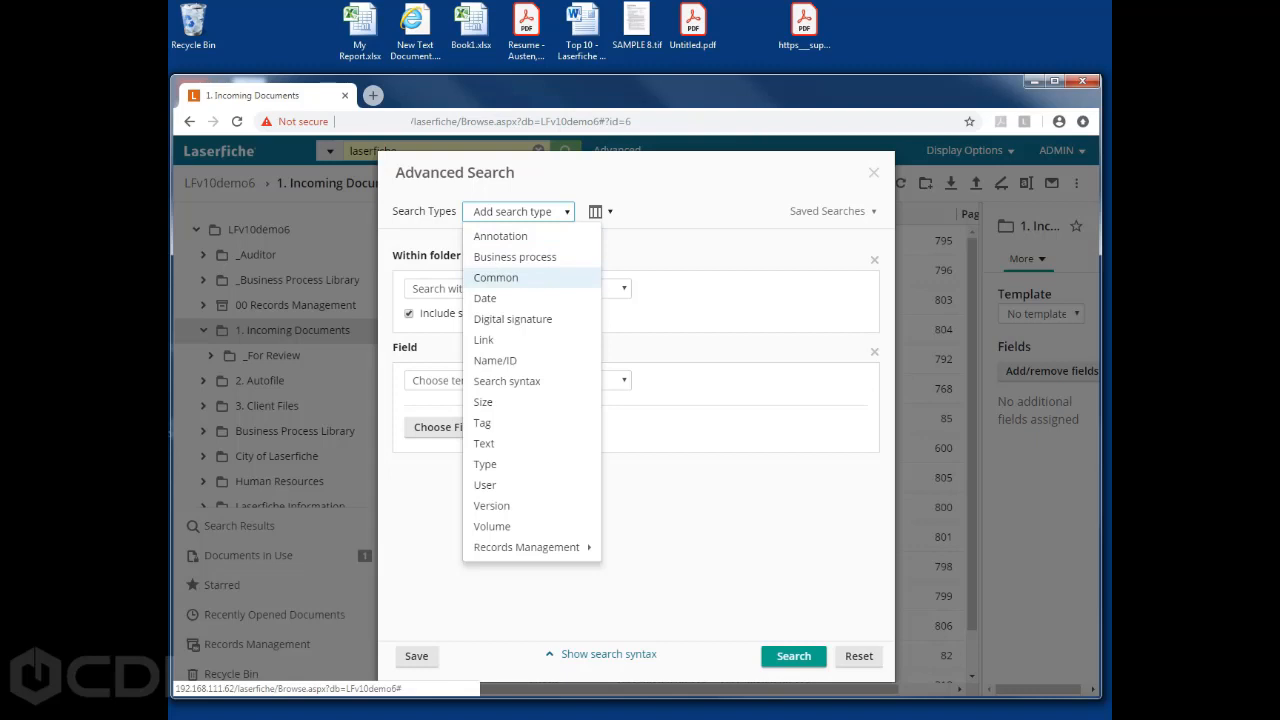
pyautogui.press('Escape')
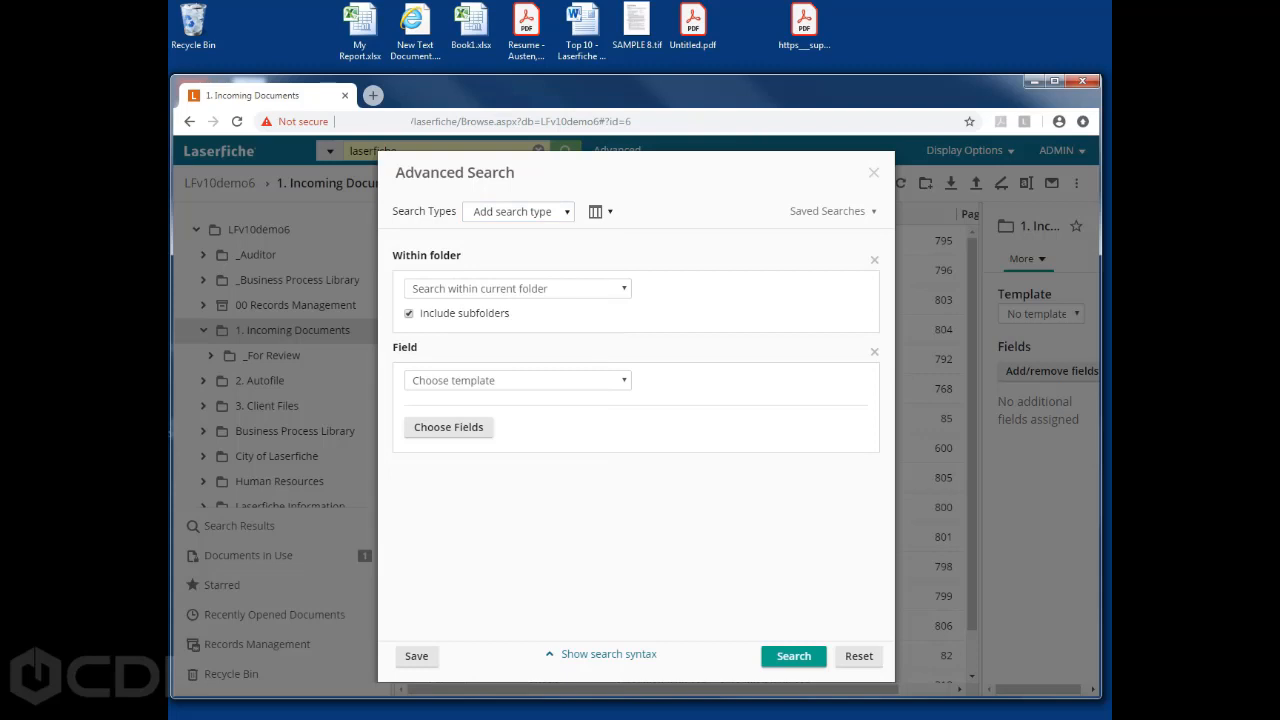
pyautogui.click(518, 212)
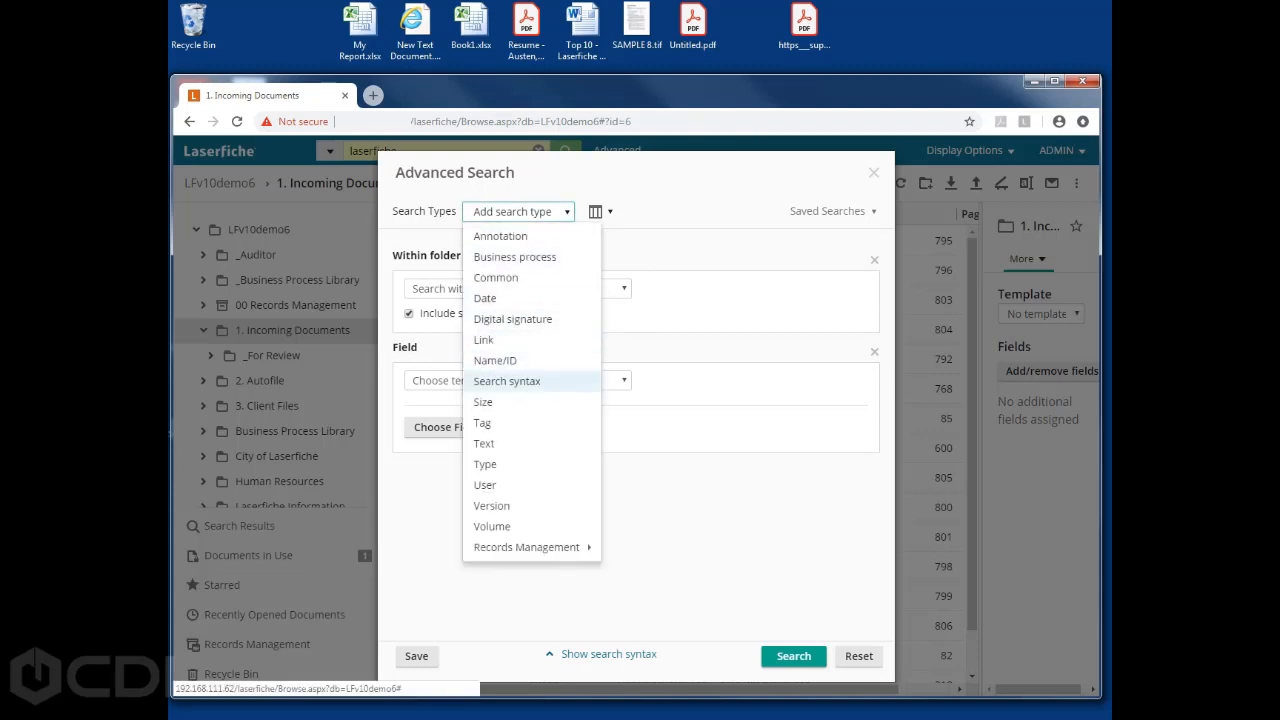
pyautogui.click(495, 360)
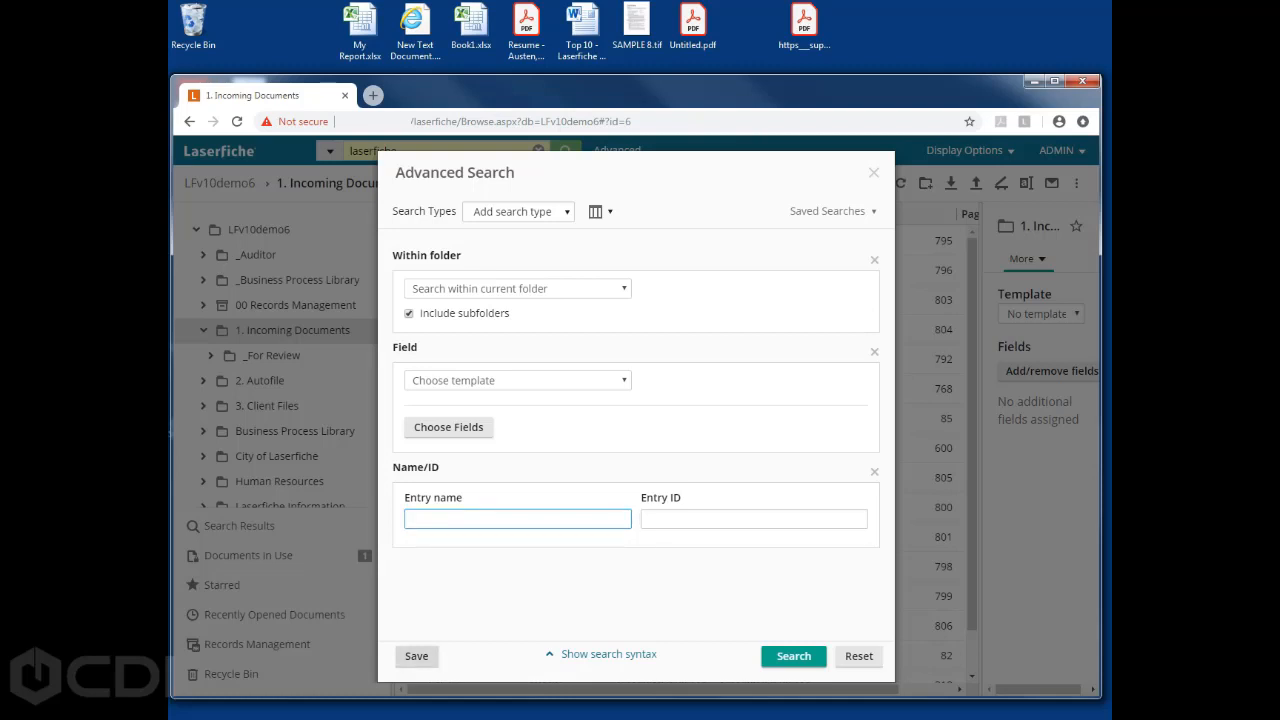
# View the options for saving a search and the saved searches, and reset and close the advanced search
pyautogui.click(416, 656)
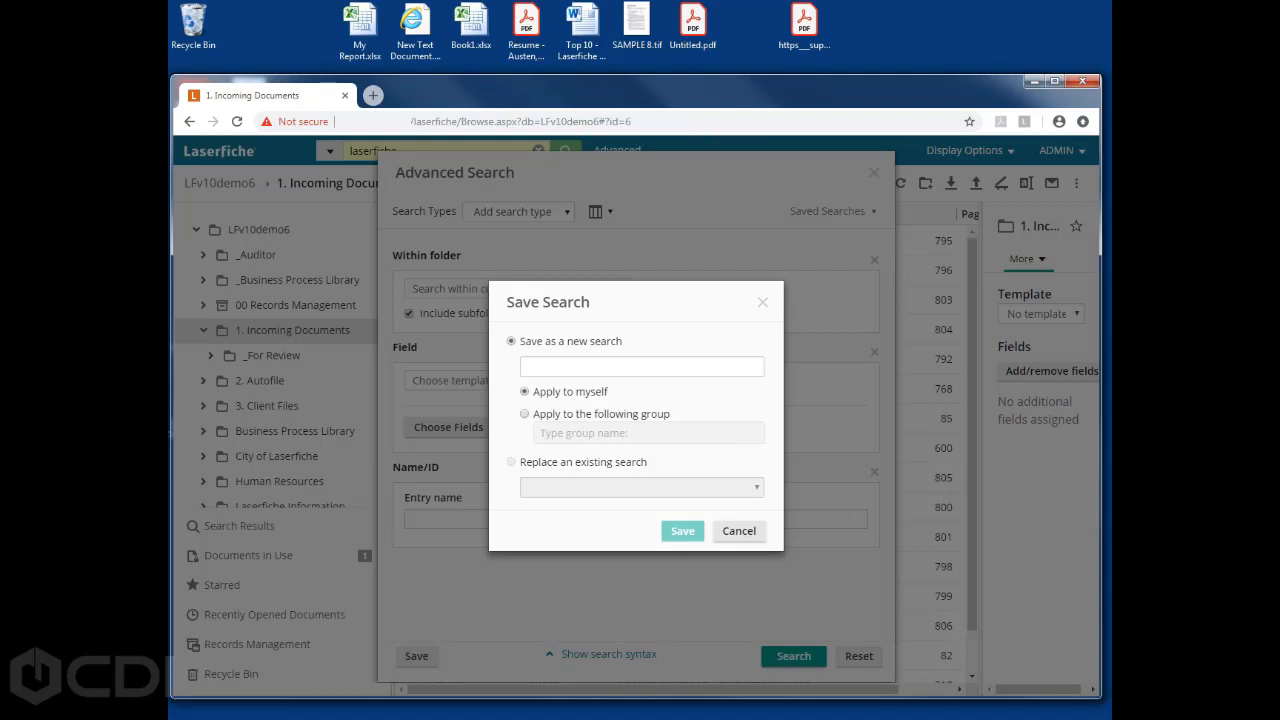
pyautogui.click(763, 302)
pyautogui.click(827, 211)
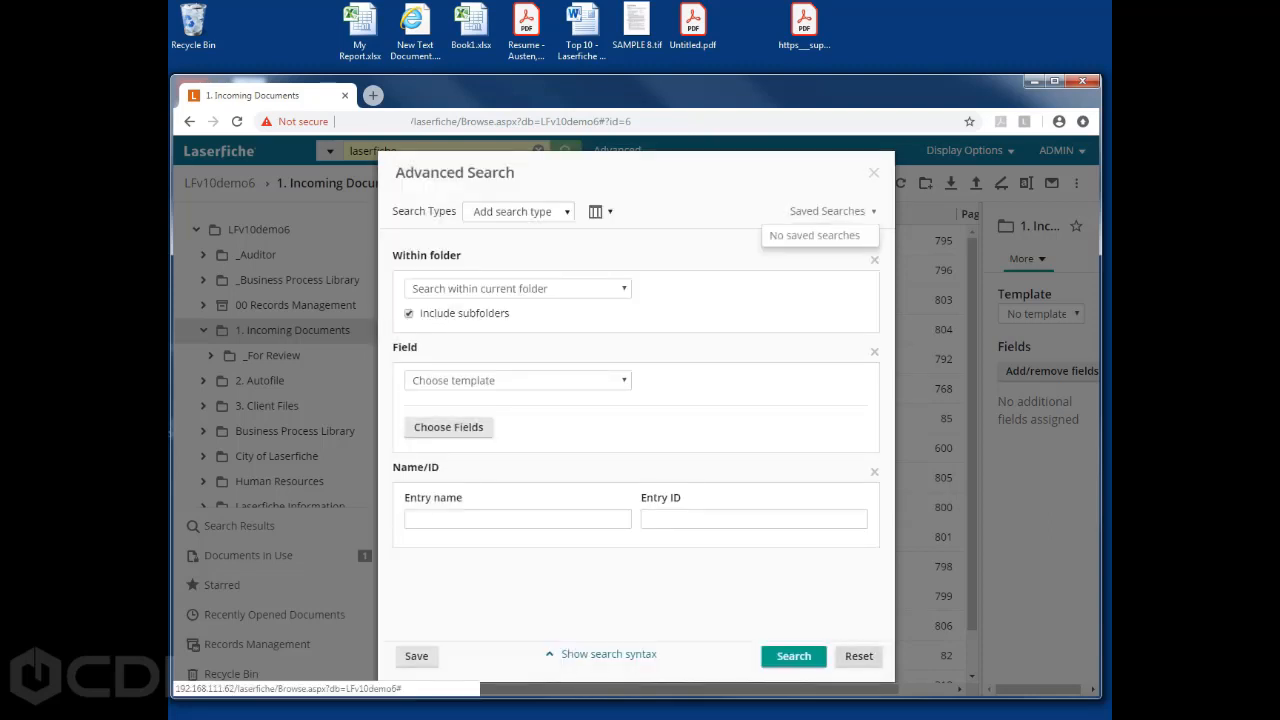
pyautogui.click(859, 656)
pyautogui.click(873, 172)
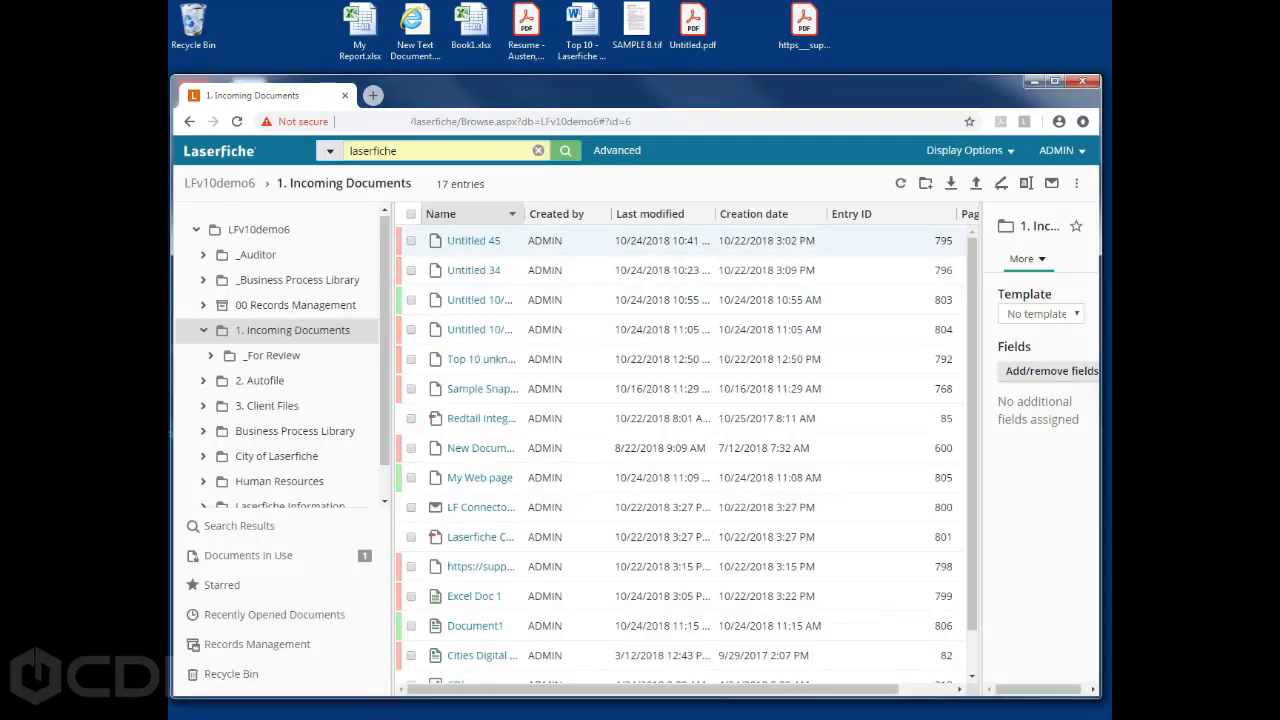
# Print the Untitled 45 and Untitled 34 documents together as images
pyautogui.click(411, 241)
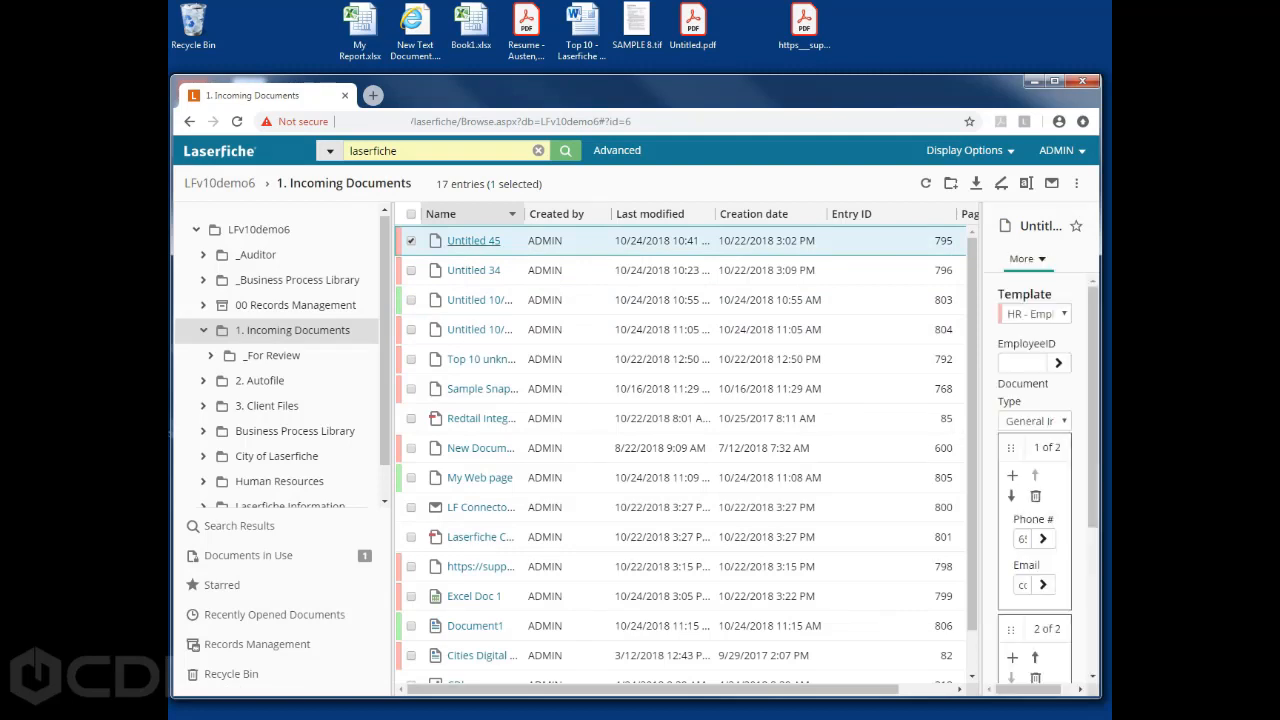
pyautogui.keyDown('ctrl'); pyautogui.click(474, 270); pyautogui.keyUp('ctrl')
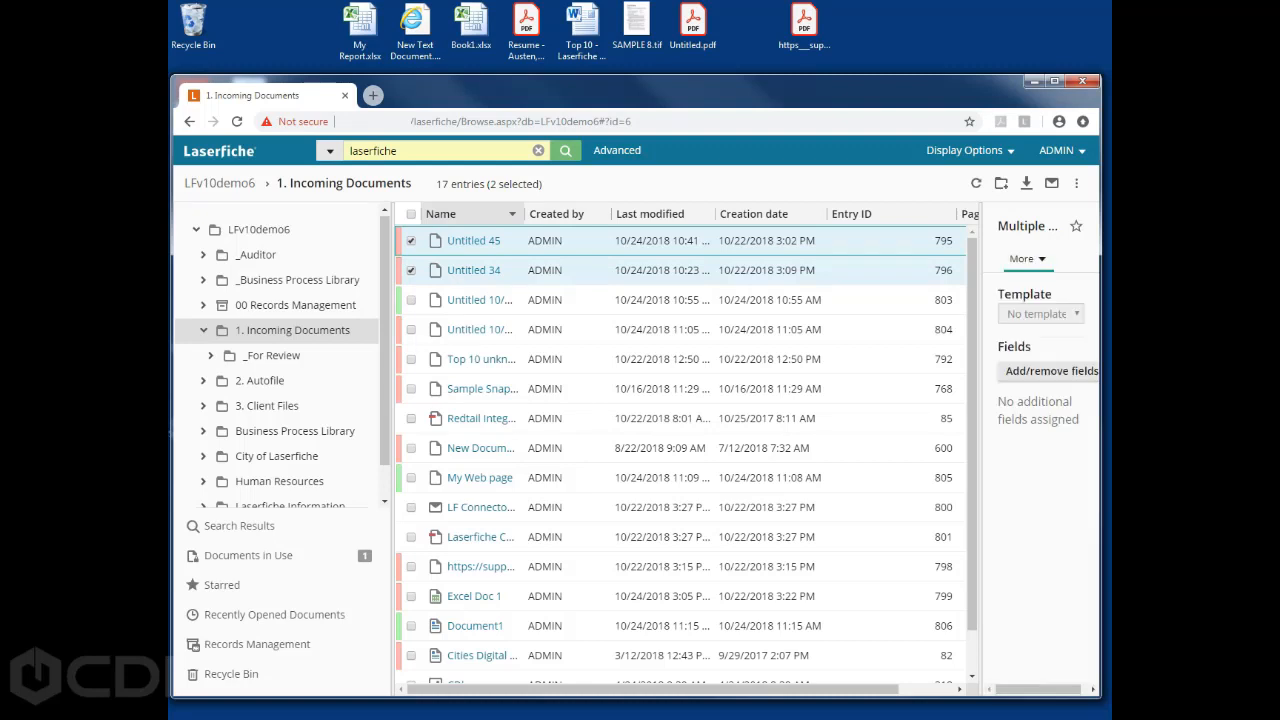
pyautogui.click(1076, 183)
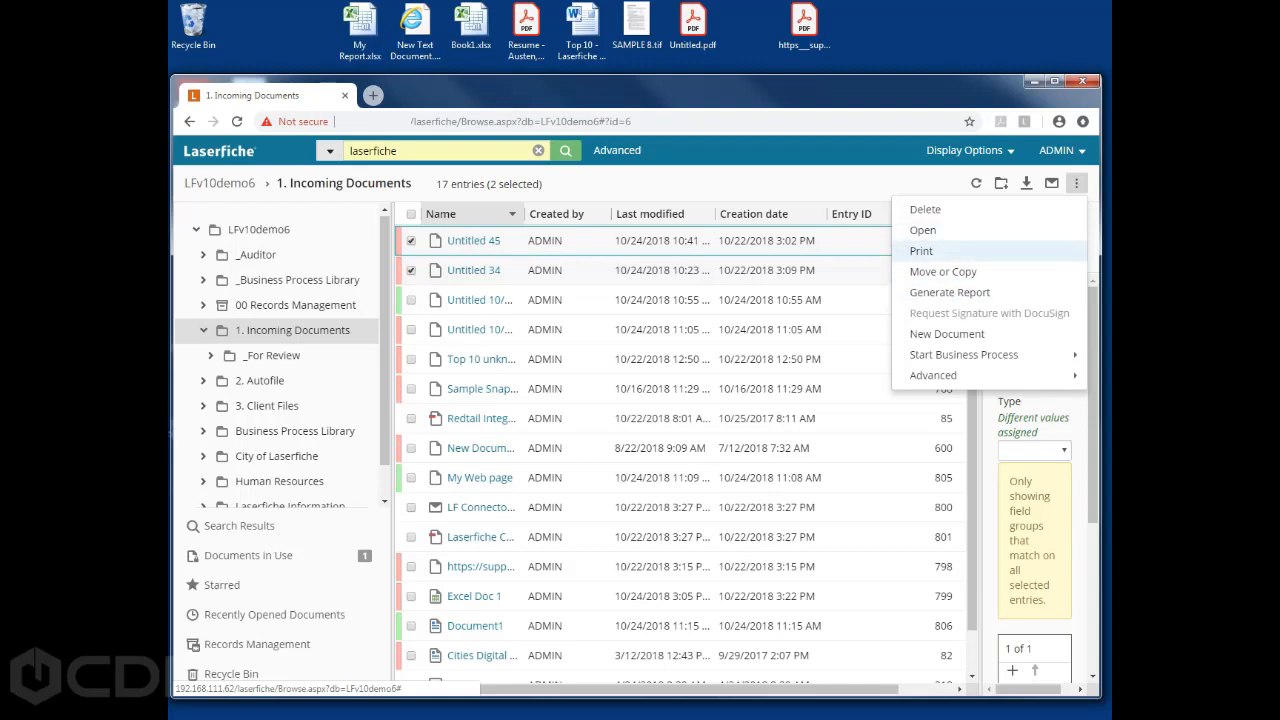
pyautogui.click(921, 251)
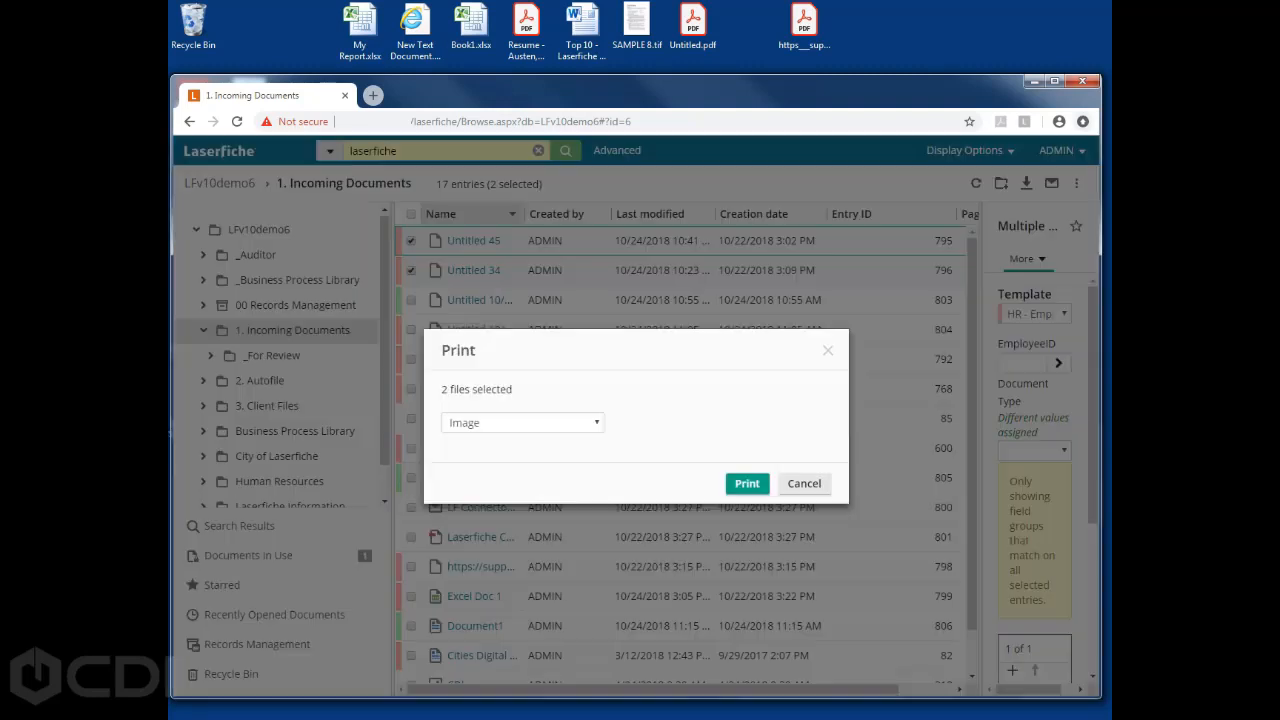
pyautogui.click(523, 423)
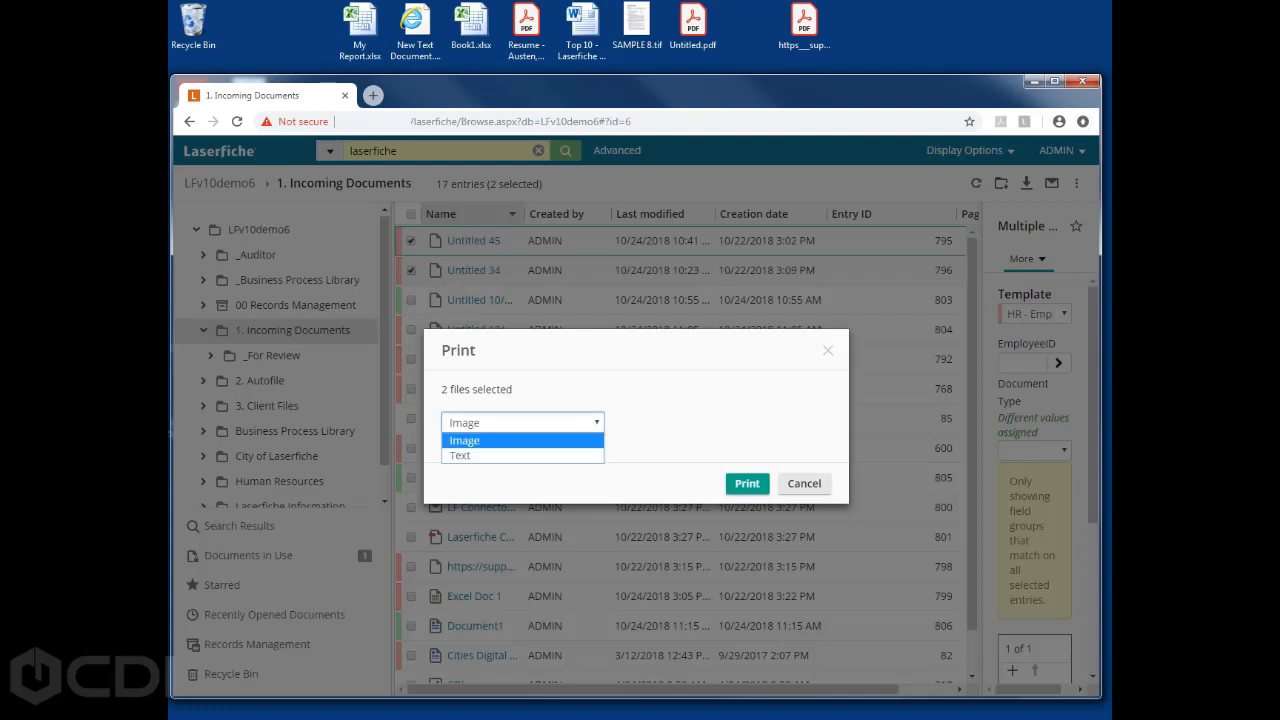
pyautogui.click(660, 422)
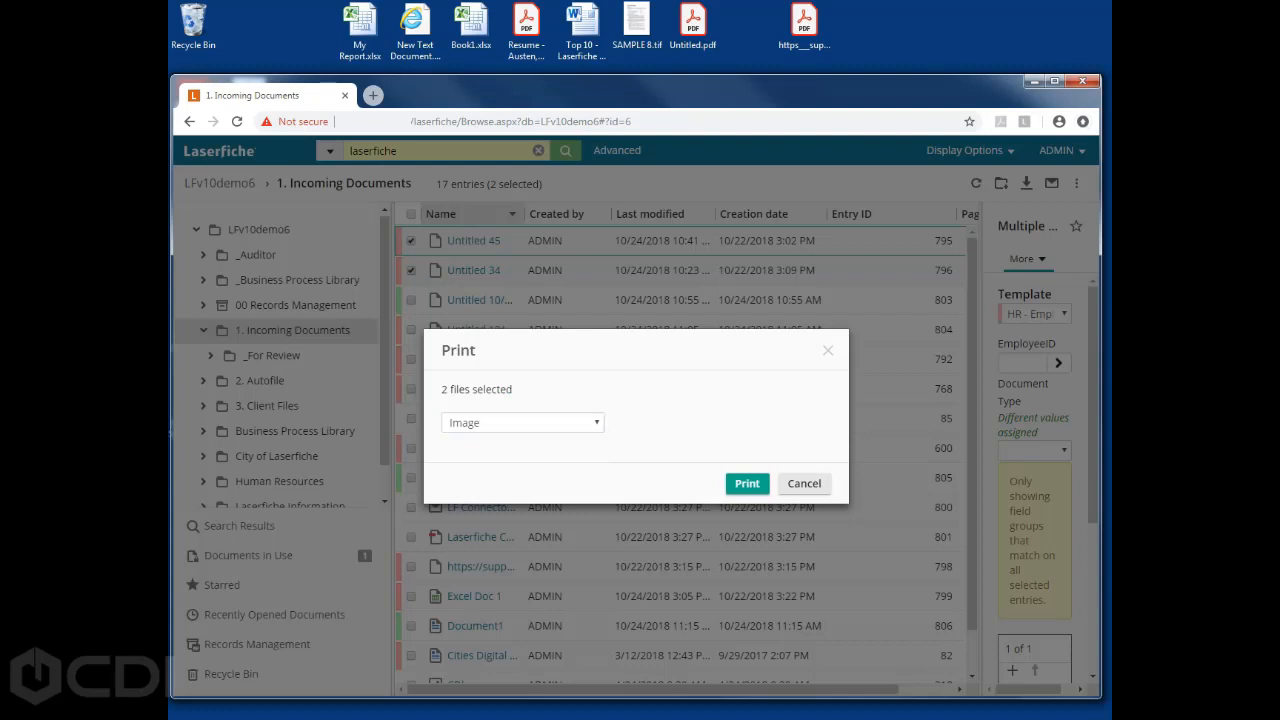
pyautogui.click(747, 484)
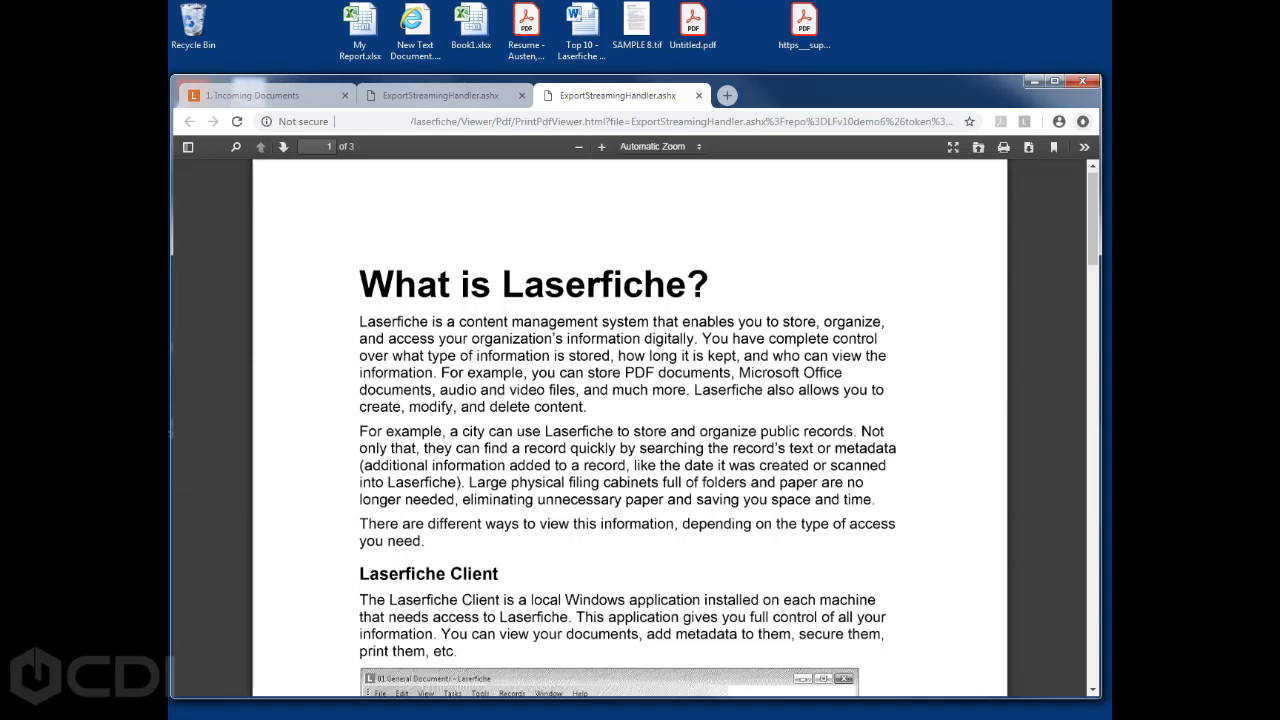
# Back in the document list, send page 2 of Untitled 45 as a PDF file through the email client
pyautogui.click(252, 96)
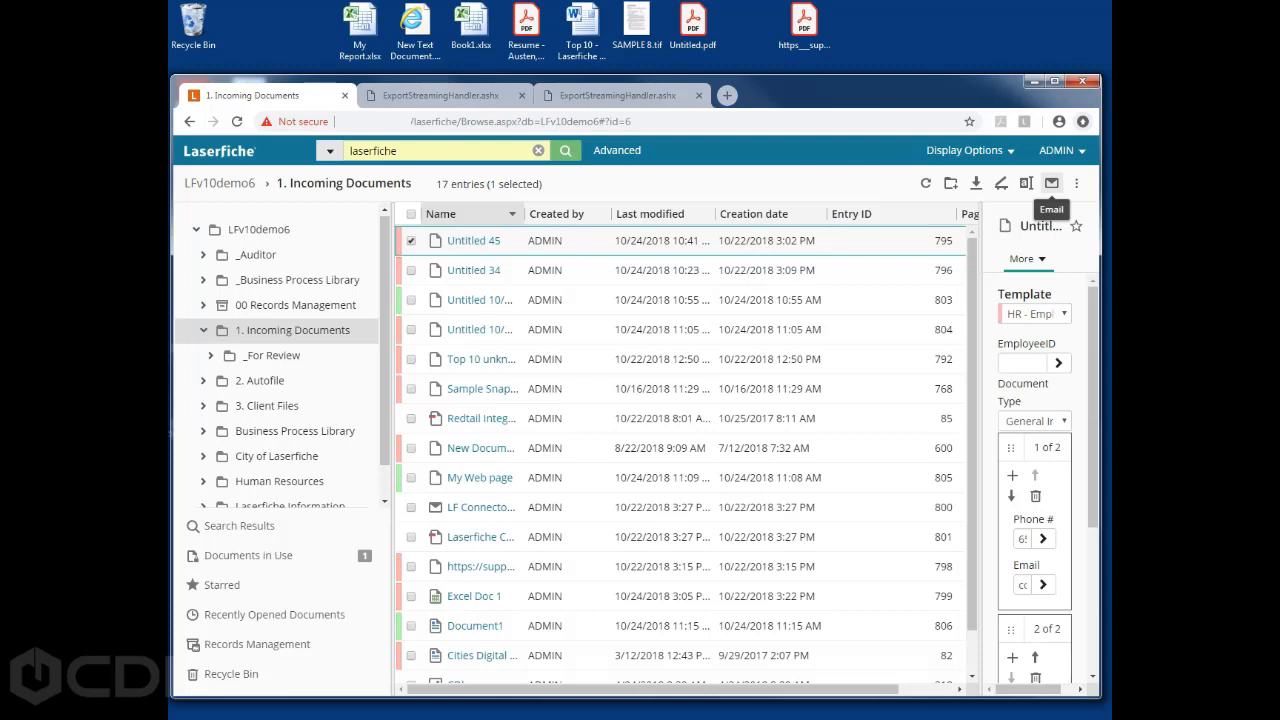
pyautogui.click(1051, 183)
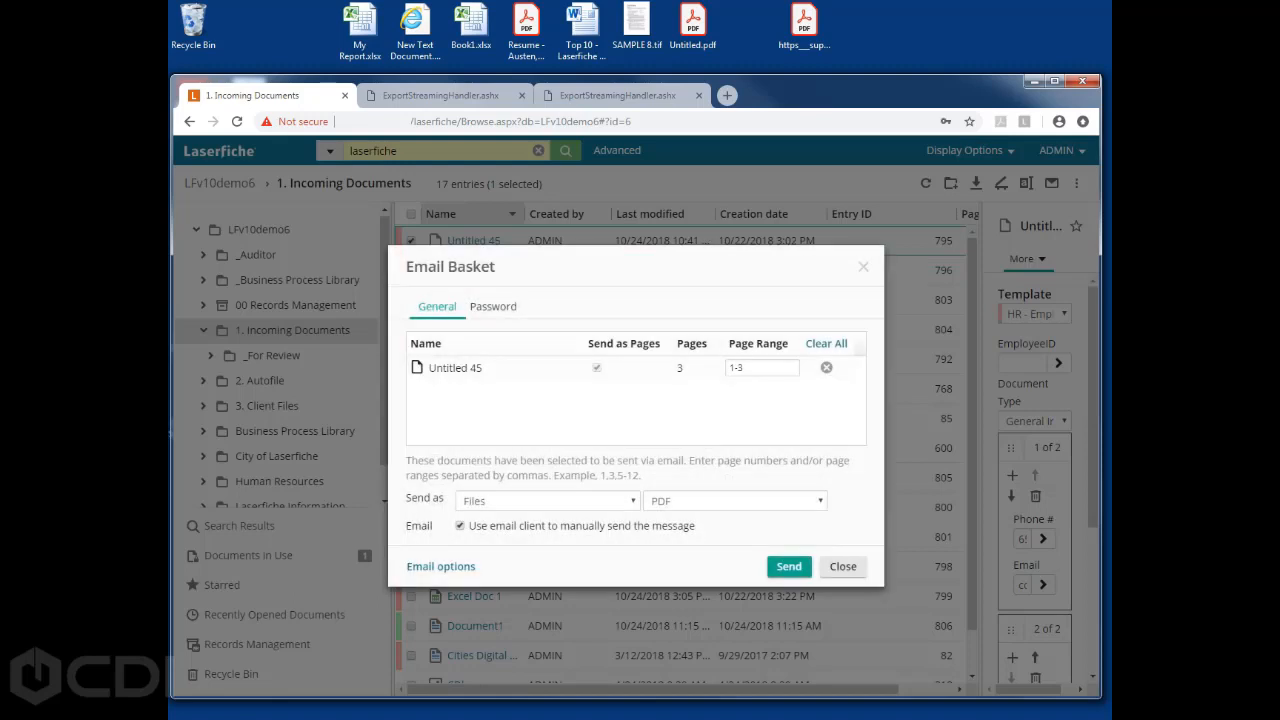
pyautogui.click(752, 368)
pyautogui.write('2')
pyautogui.click(789, 567)
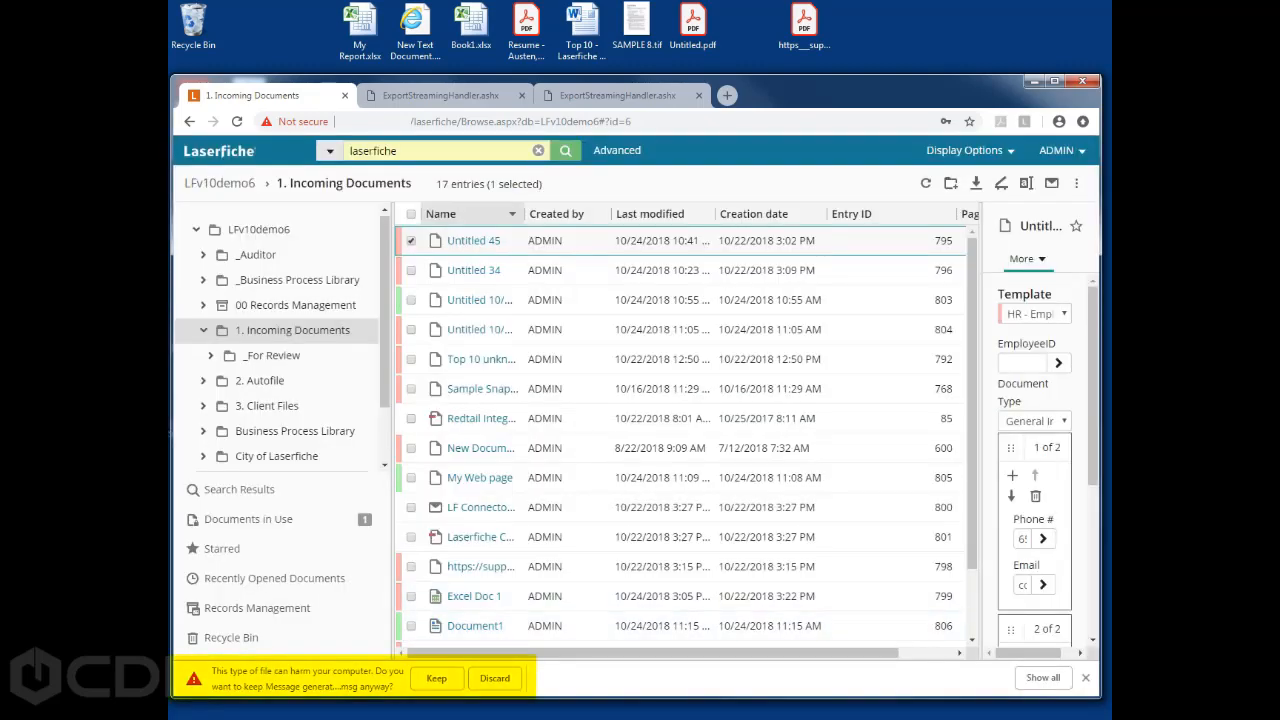
# Keep the generated message file, open it in Outlook to view the attached Untitled 45.pdf, and close the message
pyautogui.click(437, 679)
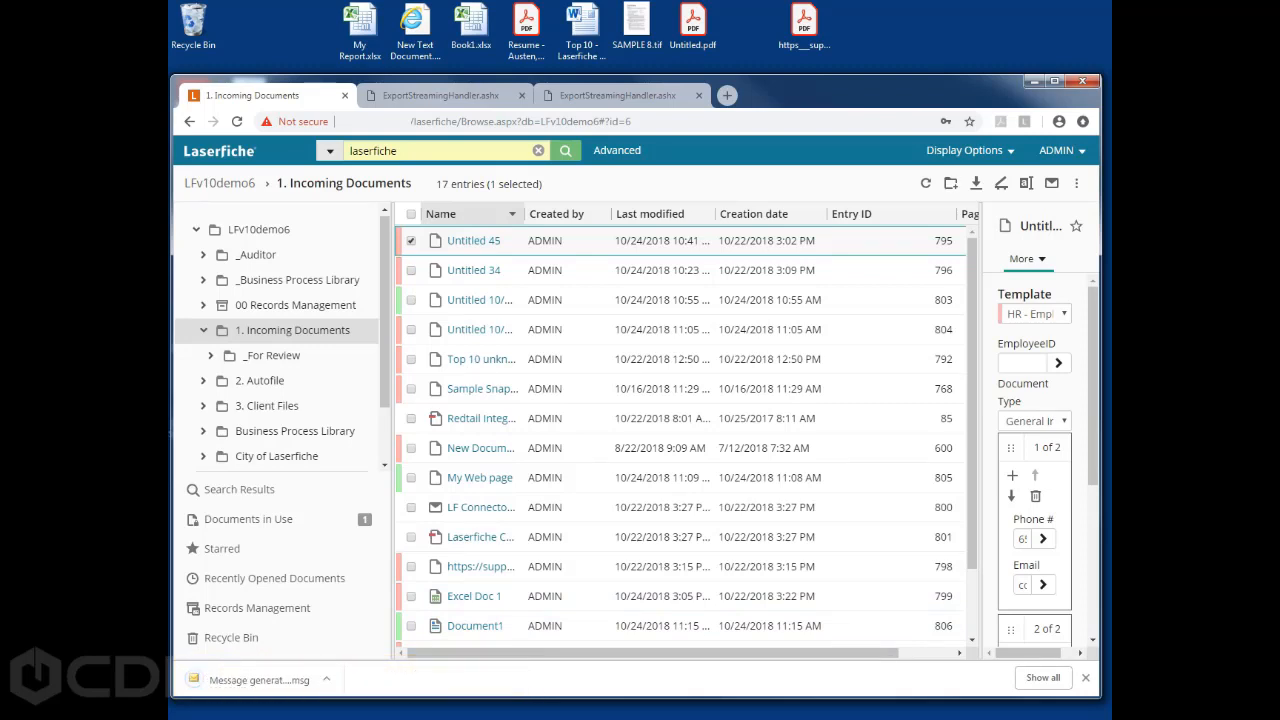
pyautogui.click(281, 680)
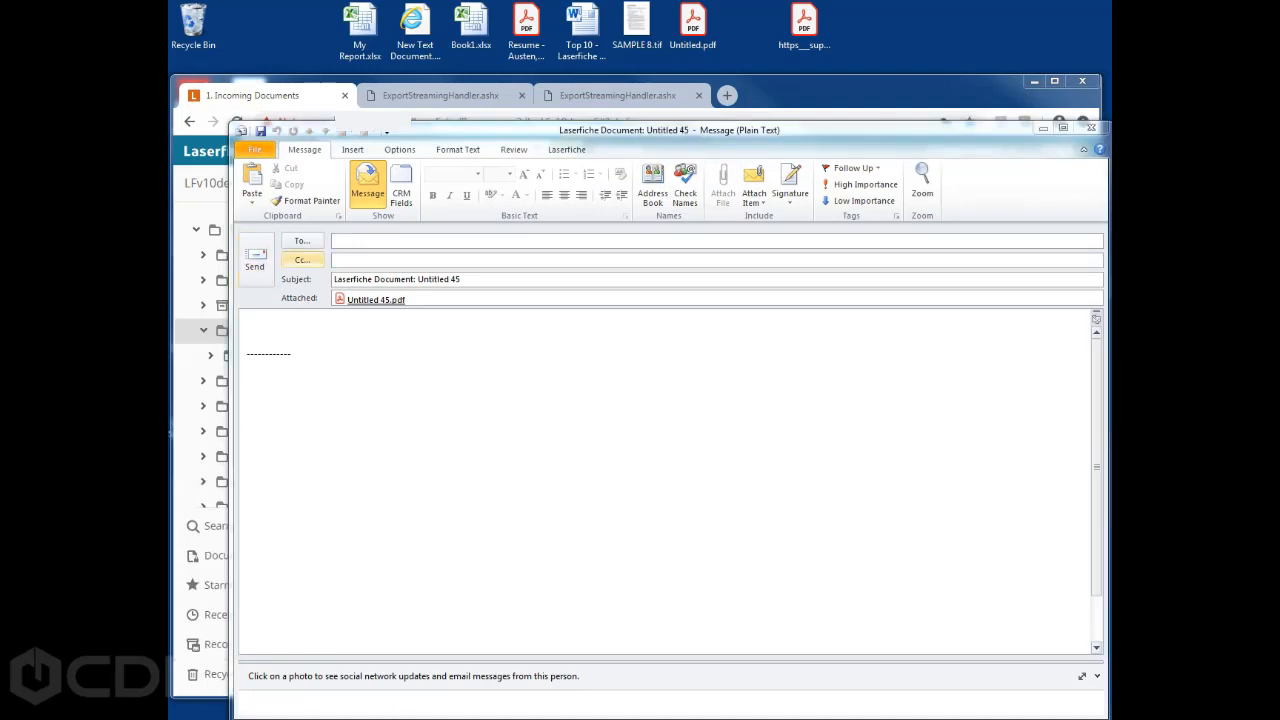
pyautogui.moveTo(720, 130); pyautogui.dragTo(676, 142)
pyautogui.click(1047, 140)
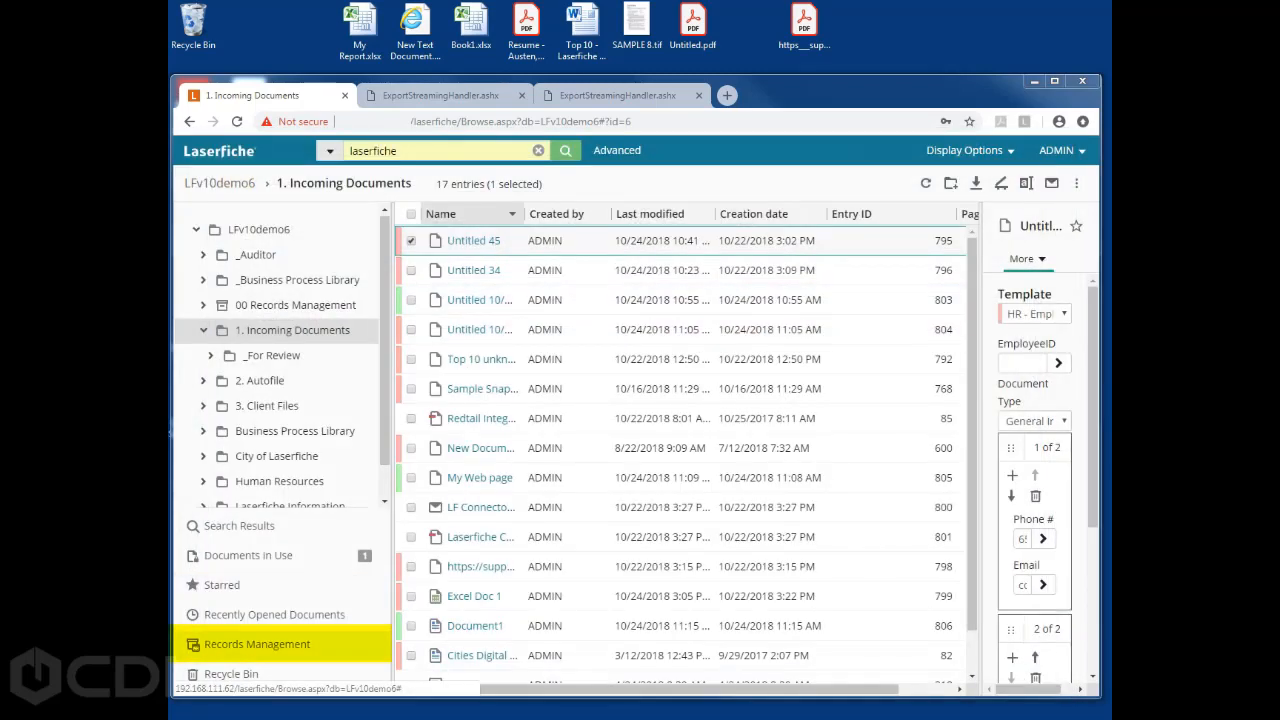
# Run the Records Management search for records eligible for cutoff
pyautogui.click(257, 644)
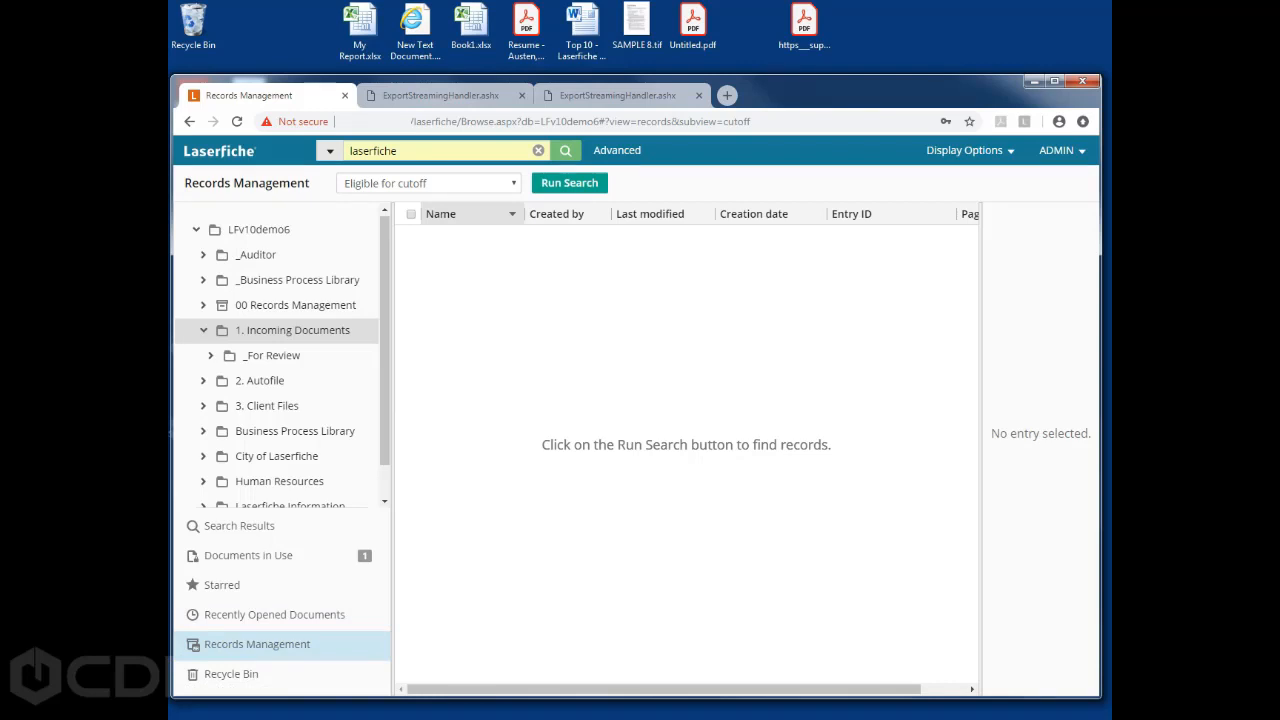
pyautogui.click(429, 183)
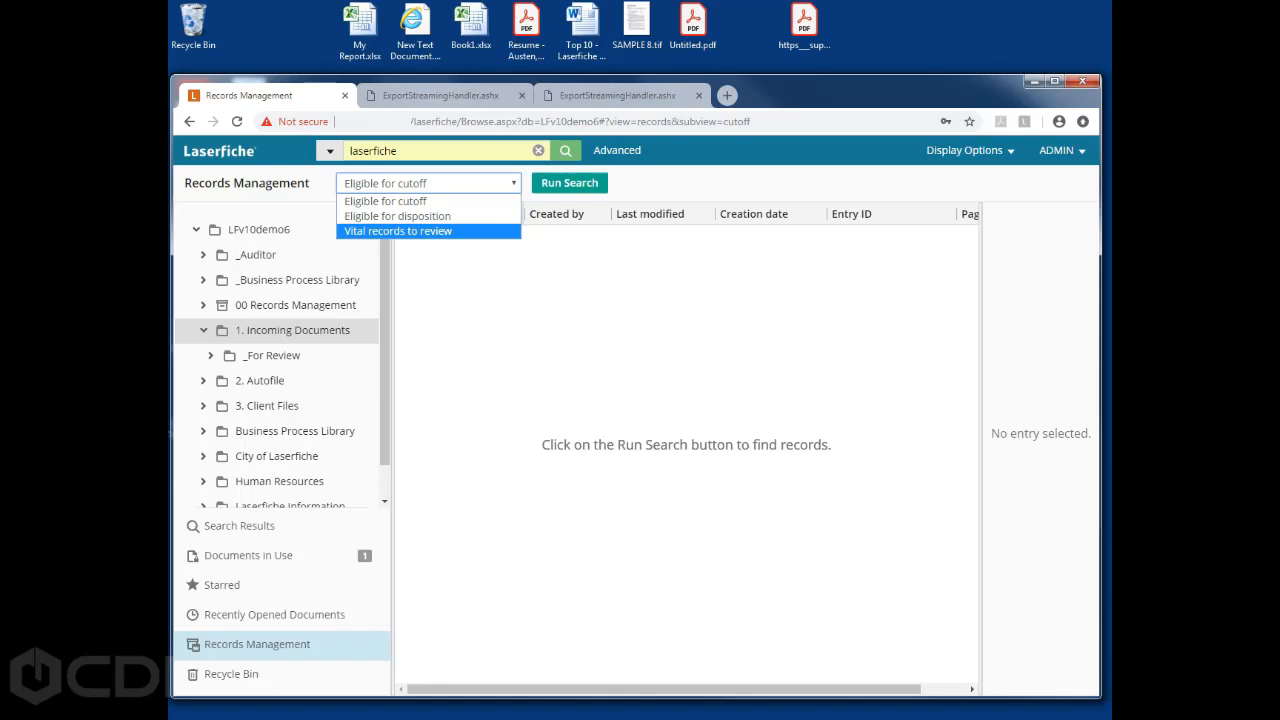
pyautogui.click(386, 201)
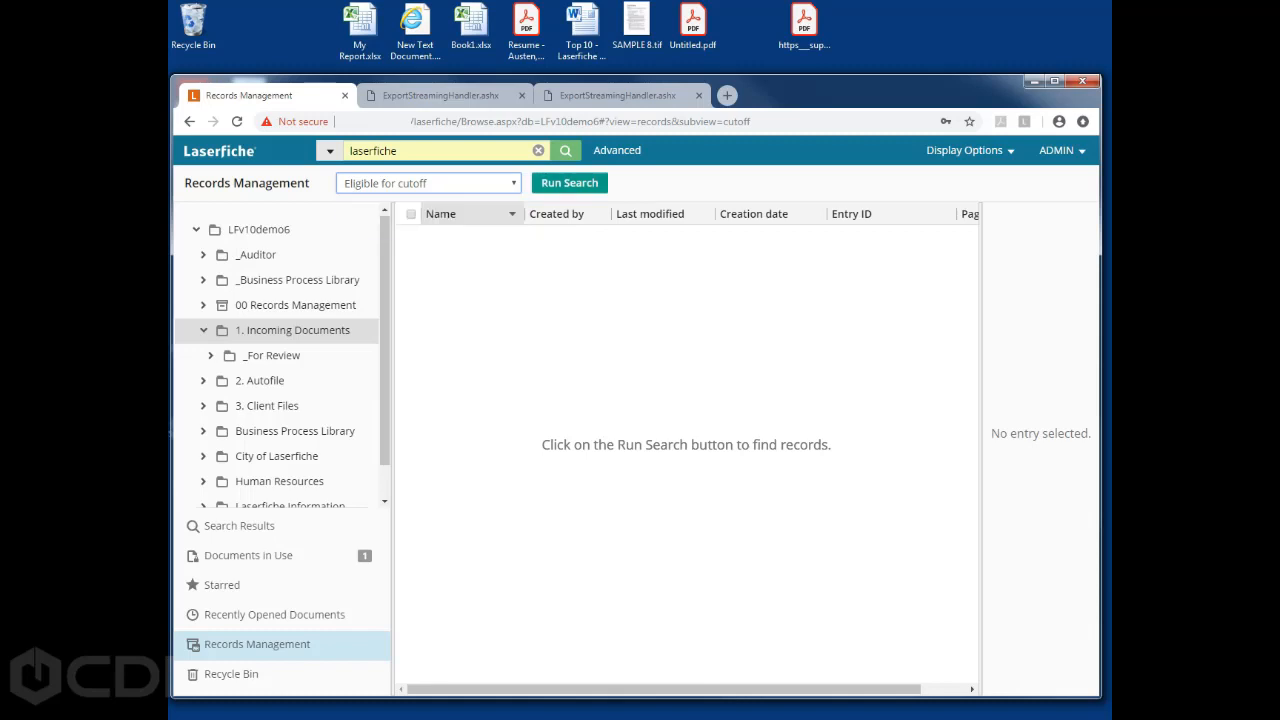
pyautogui.click(569, 183)
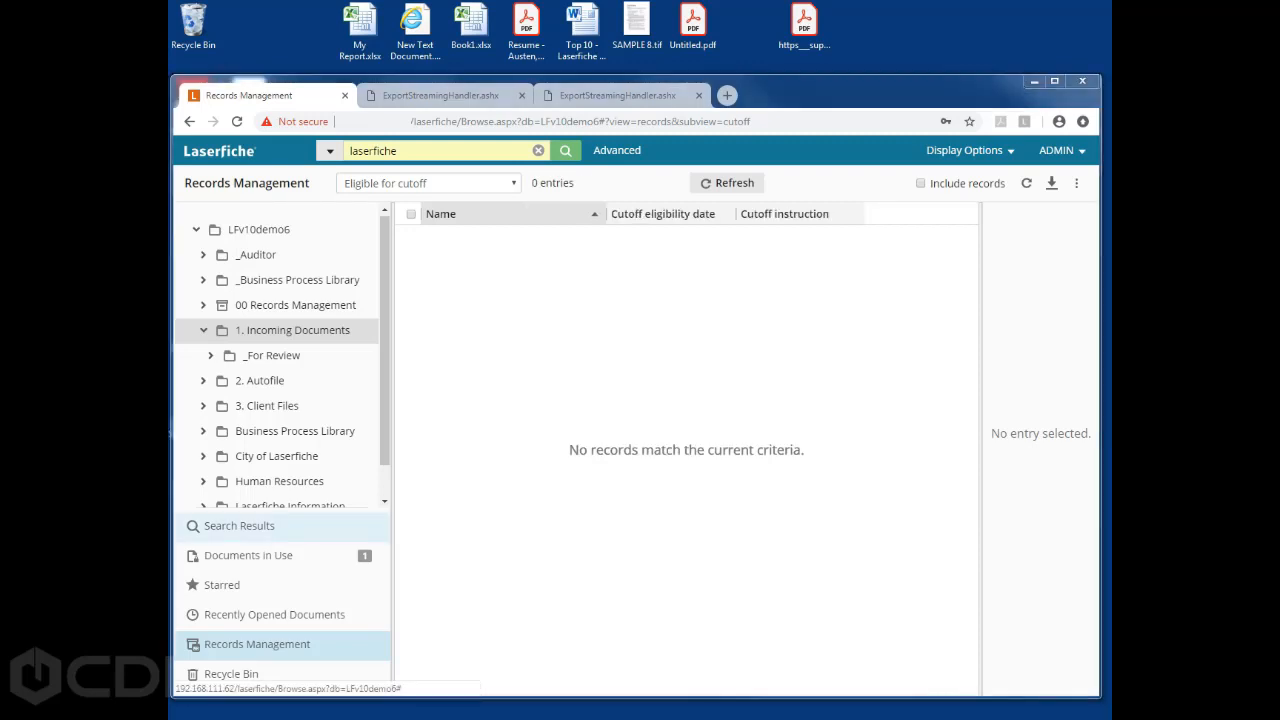
# Go back through the search results to the folder view and start generating a report for the LFv10demo6 repository root
pyautogui.click(239, 525)
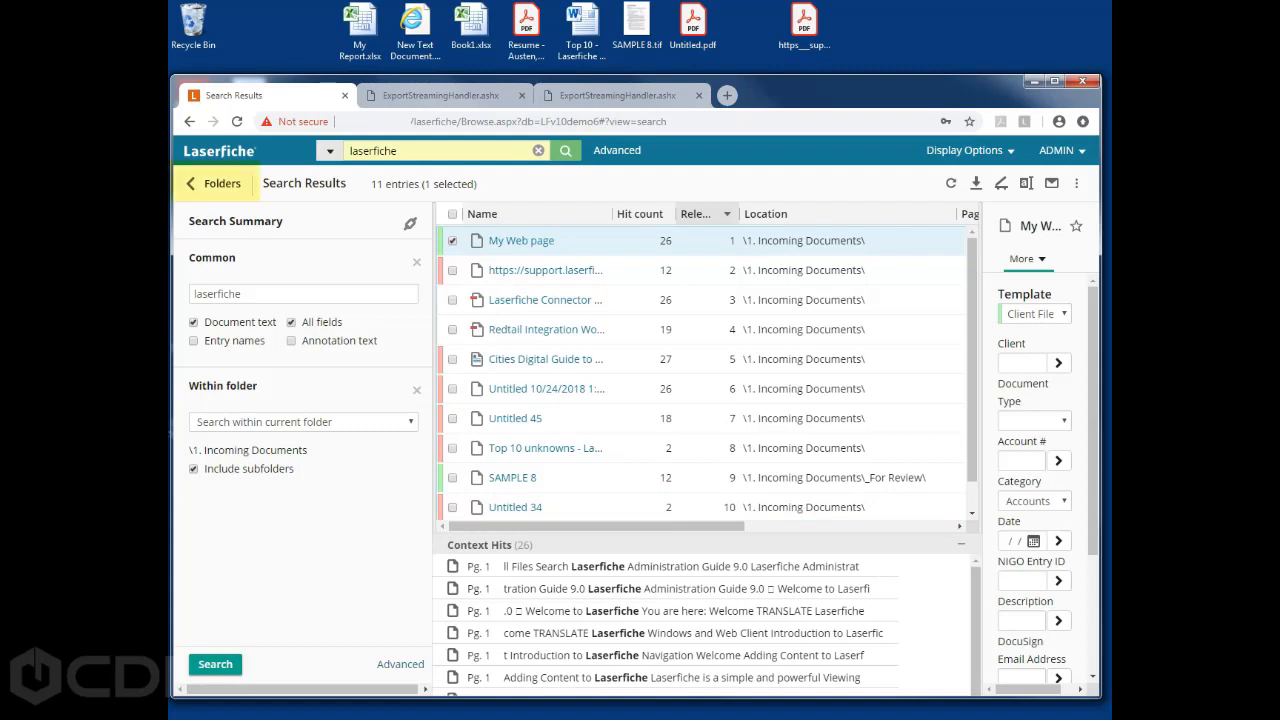
pyautogui.click(215, 183)
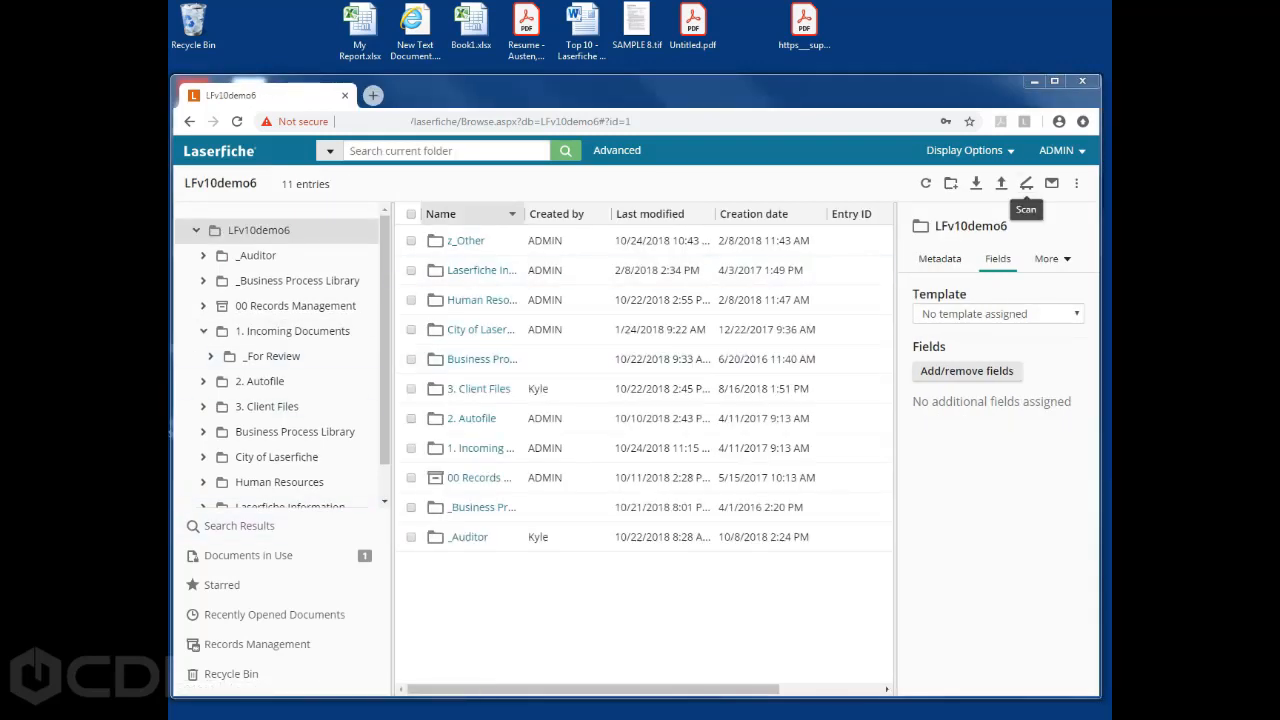
pyautogui.click(1076, 183)
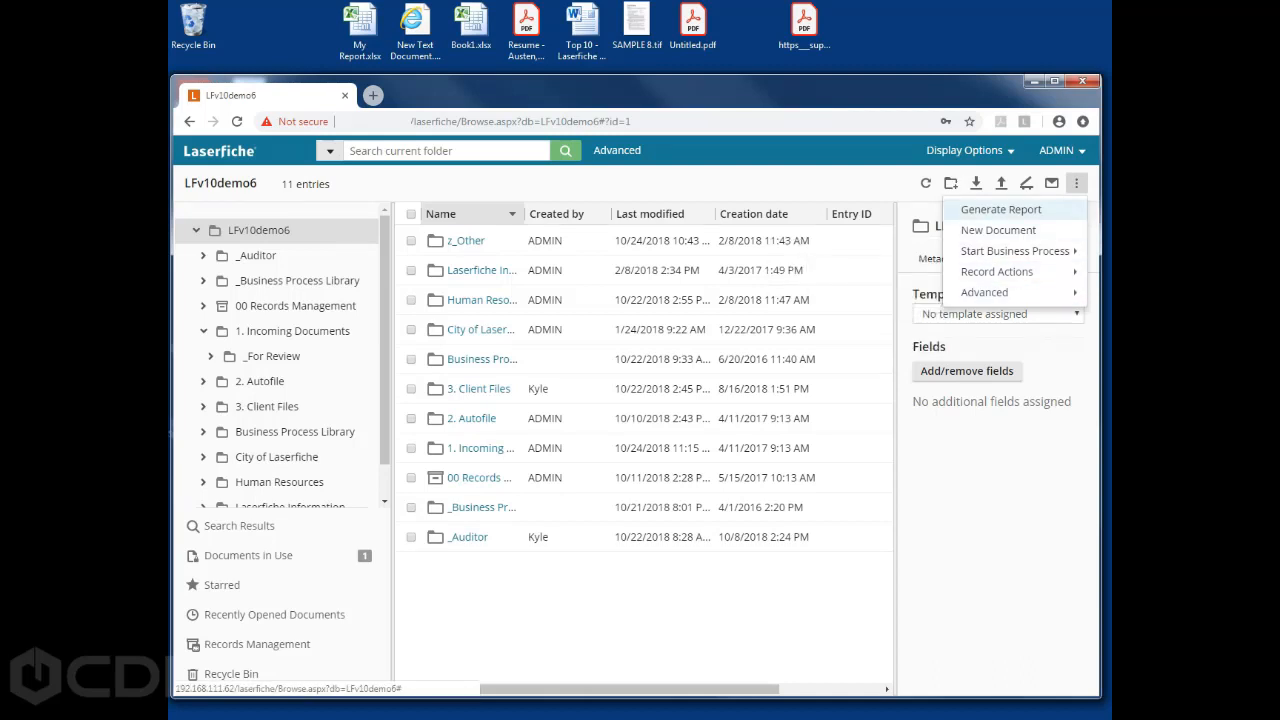
pyautogui.click(1000, 209)
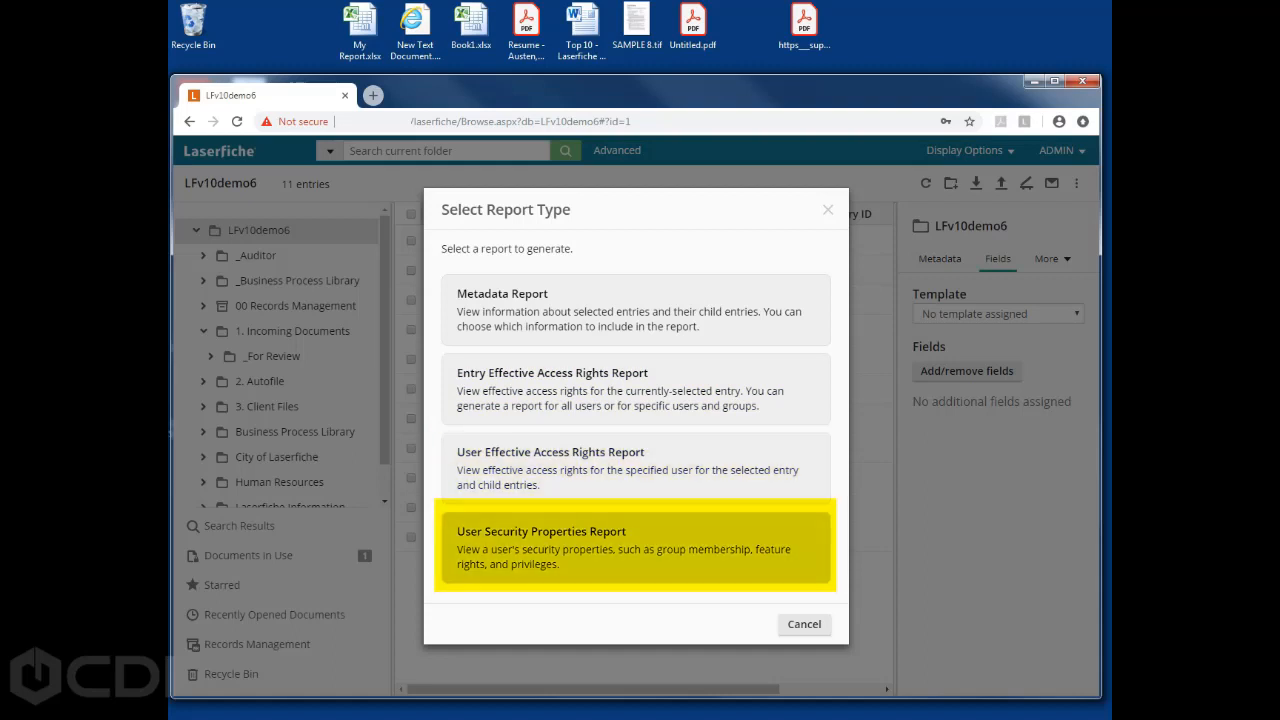
# Choose the Metadata Report and sign in to LFv10demo6 with Stay signed in enabled to reach its settings
pyautogui.click(636, 311)
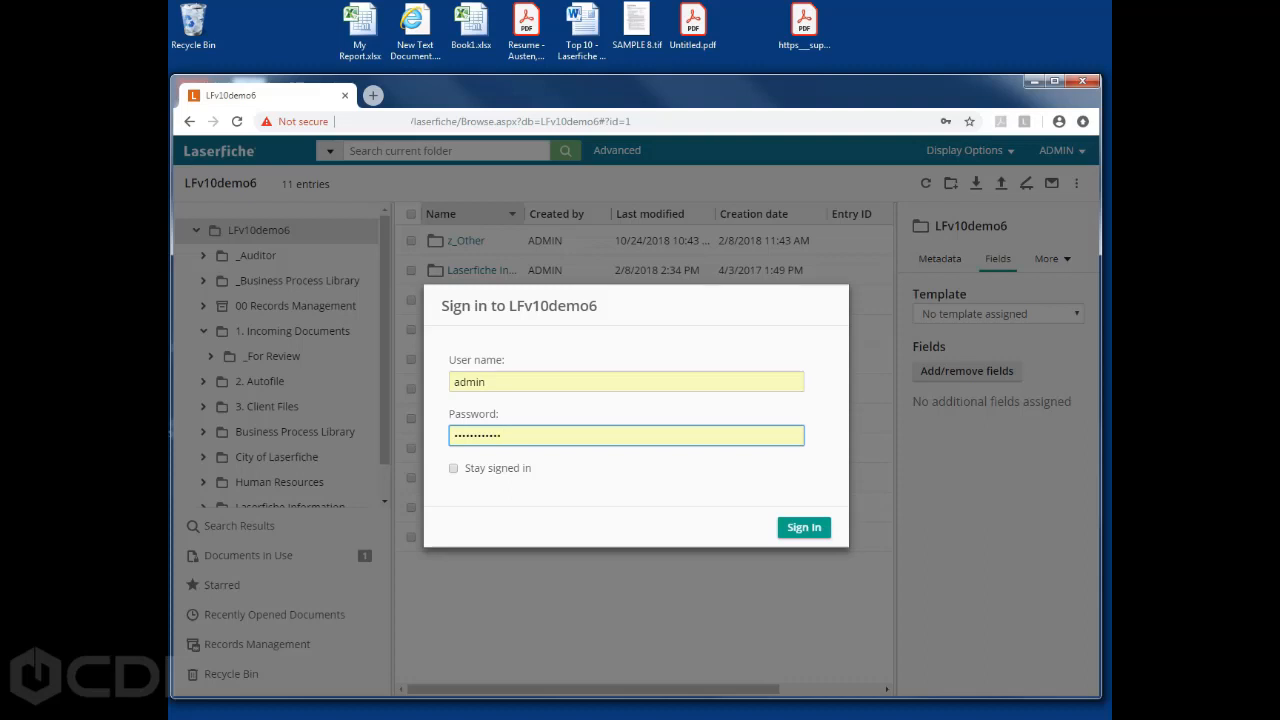
pyautogui.click(454, 468)
pyautogui.click(804, 527)
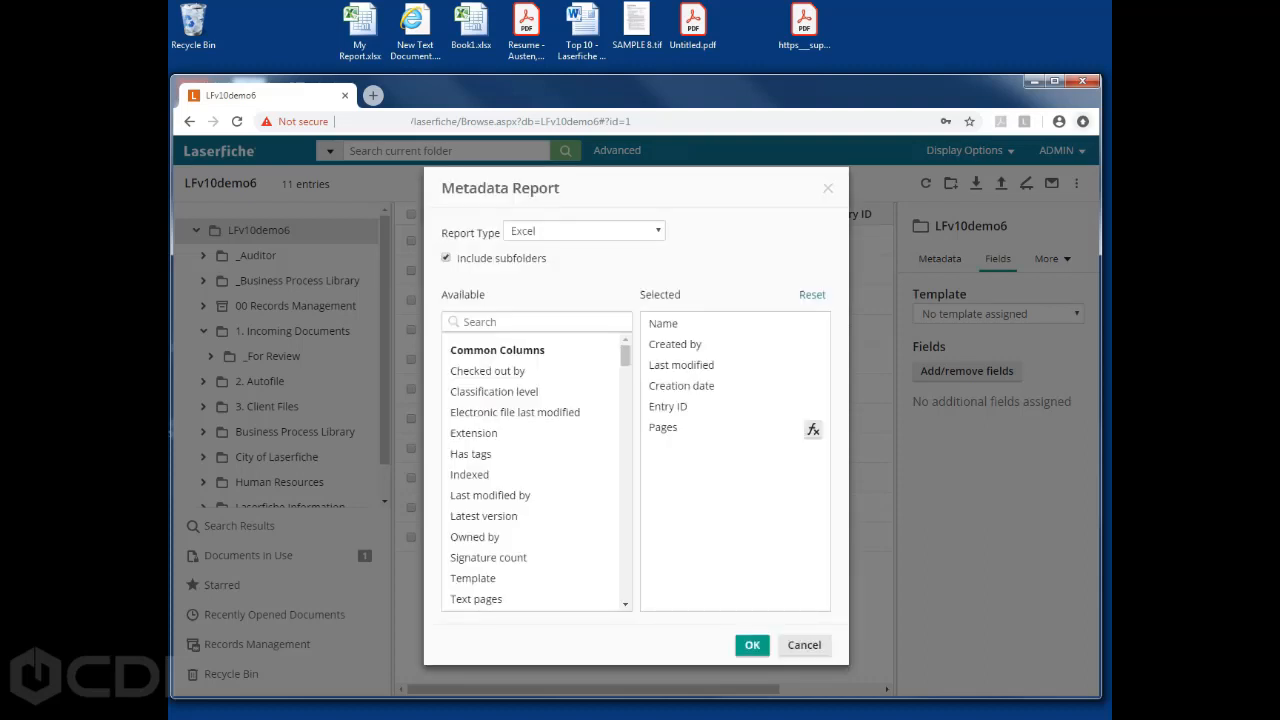
# Review the available report types, keep Excel as the Metadata Report format, and exclude subfolders
pyautogui.click(584, 231)
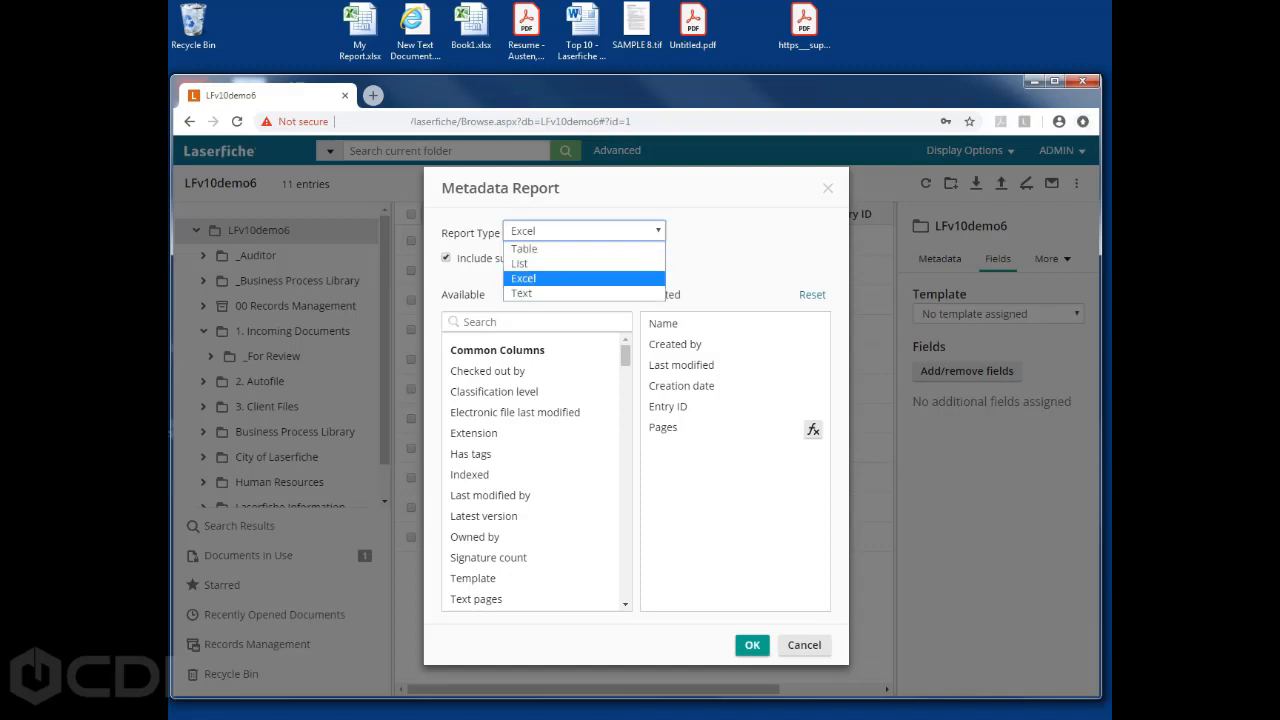
pyautogui.press('Down')
pyautogui.press('Down')
pyautogui.press('Down')
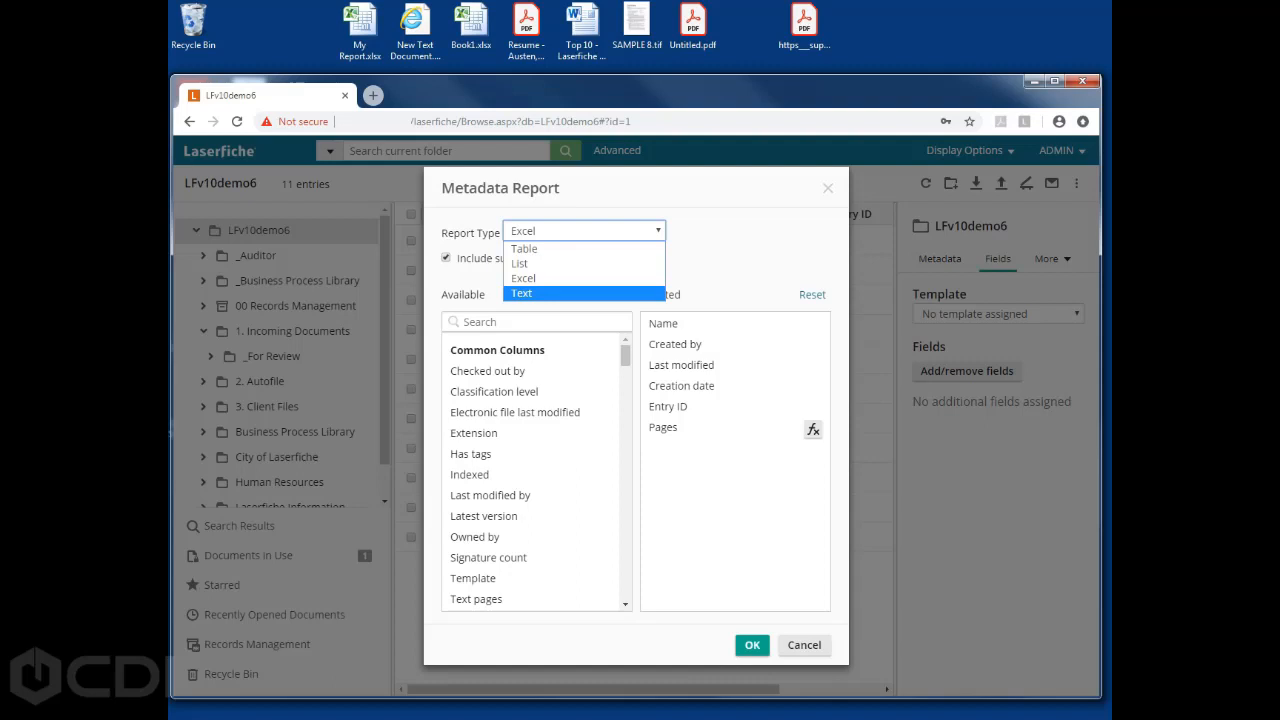
pyautogui.press('Up')
pyautogui.press('Up')
pyautogui.press('Up')
pyautogui.press('Down')
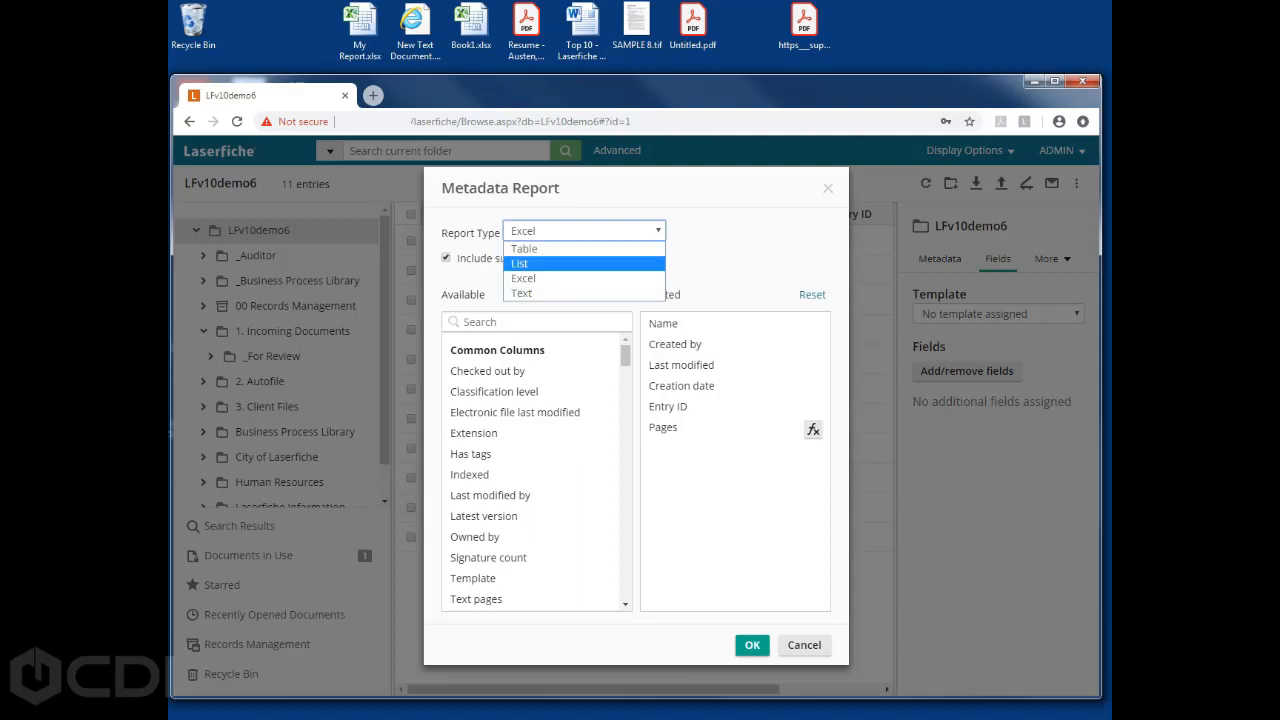
pyautogui.press('Down')
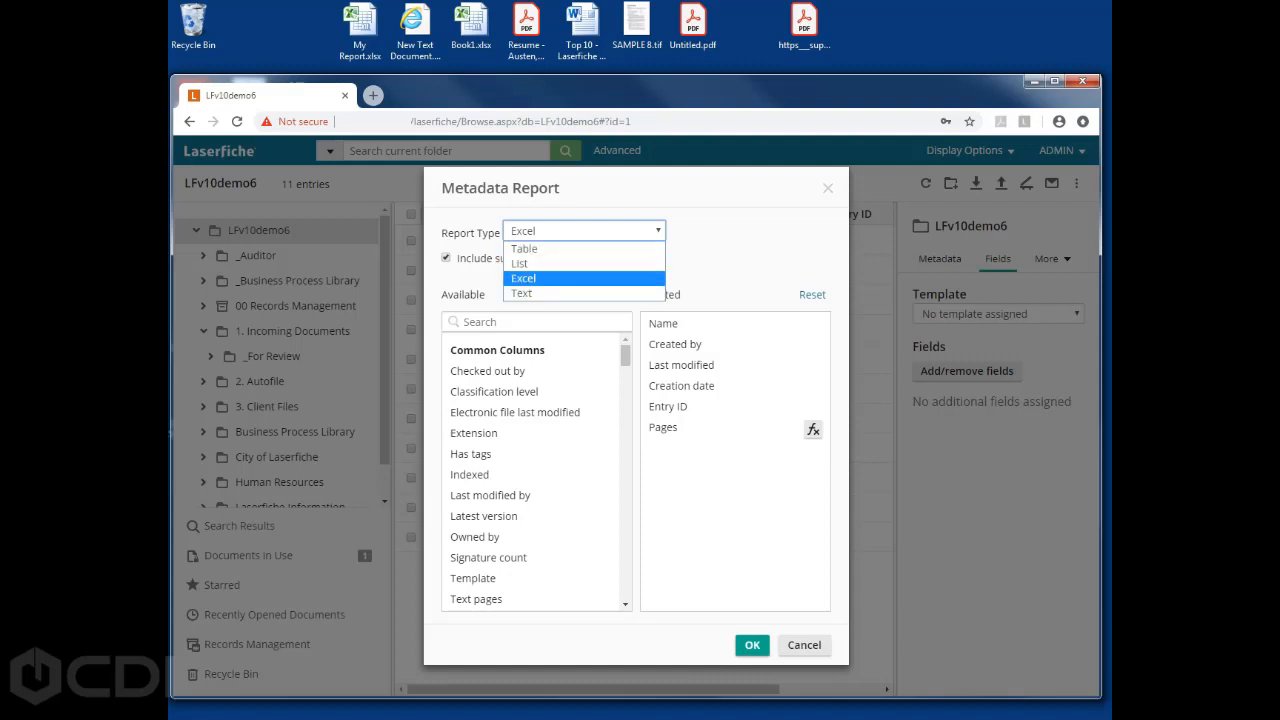
pyautogui.press('Return')
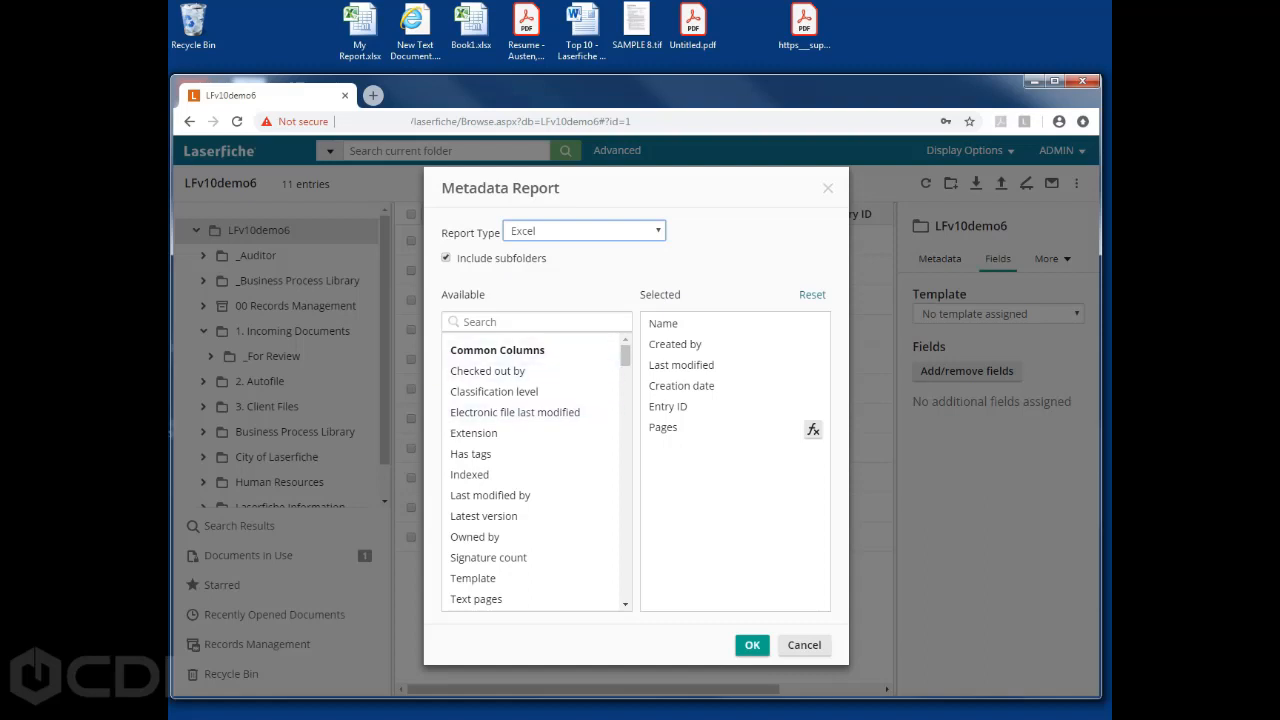
pyautogui.click(447, 258)
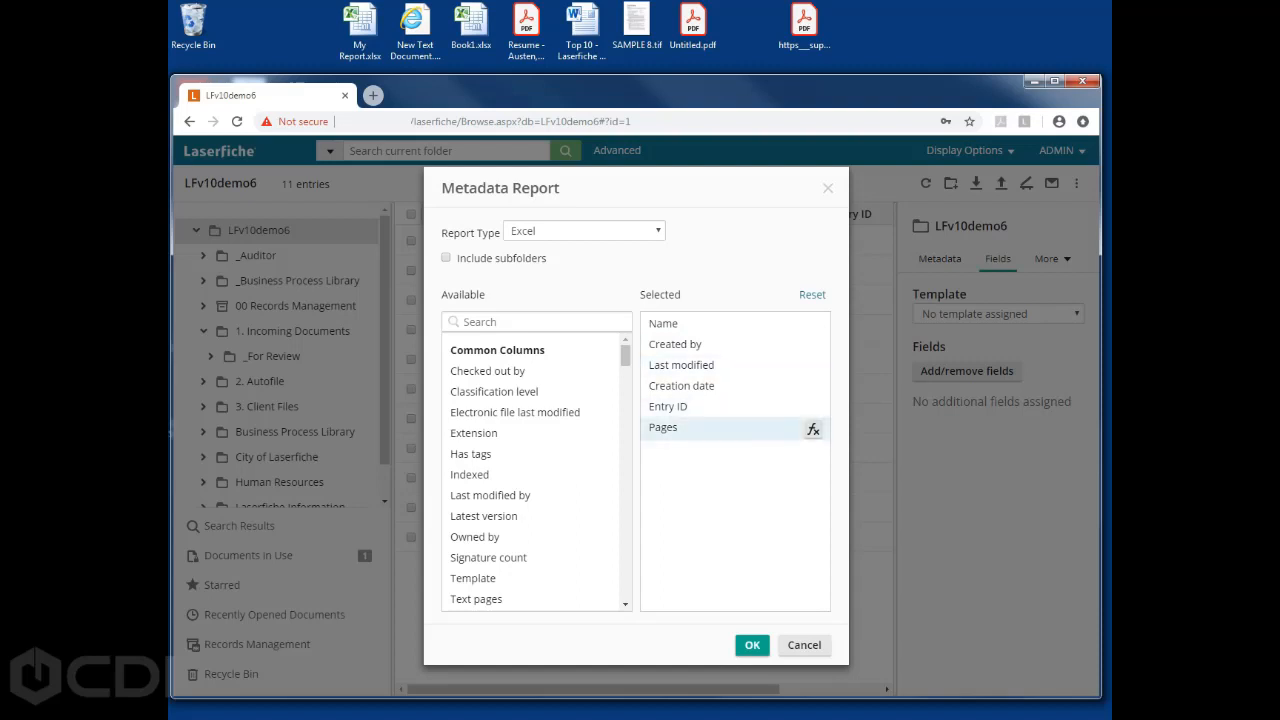
# Try the Sum function on the Pages column and replace Pages with Indexed in the selected report columns
pyautogui.click(813, 429)
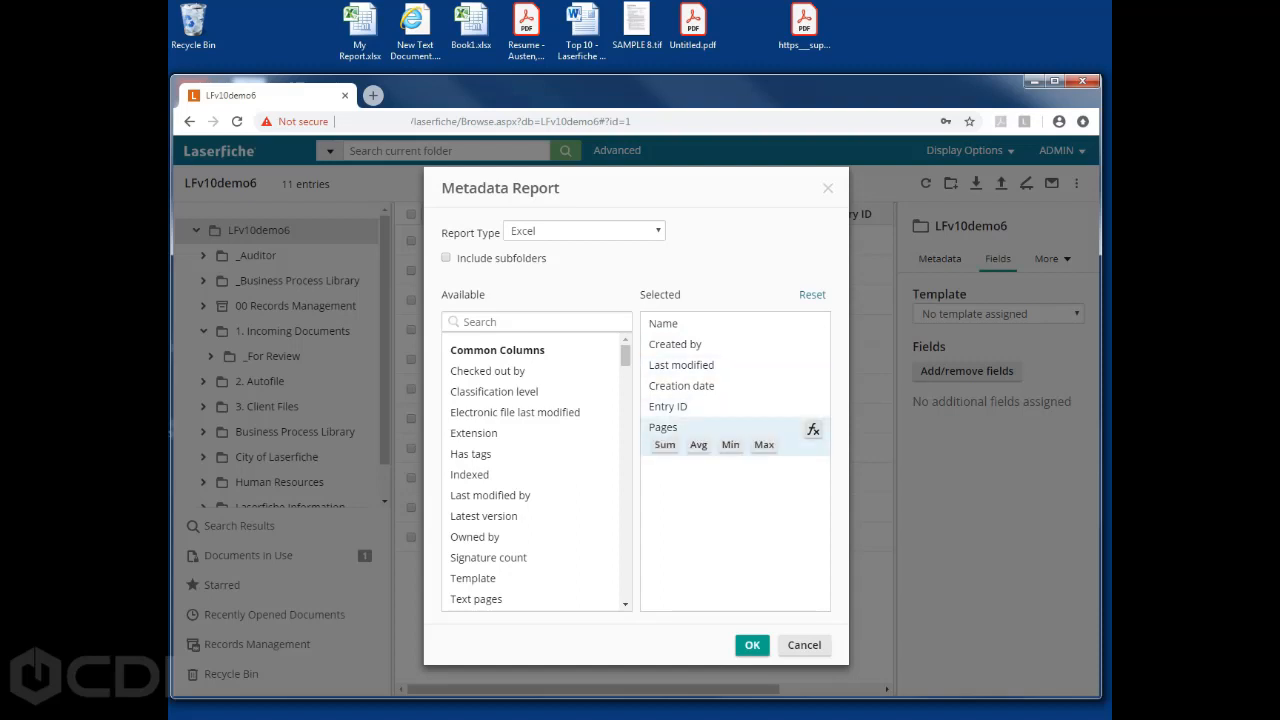
pyautogui.click(664, 444)
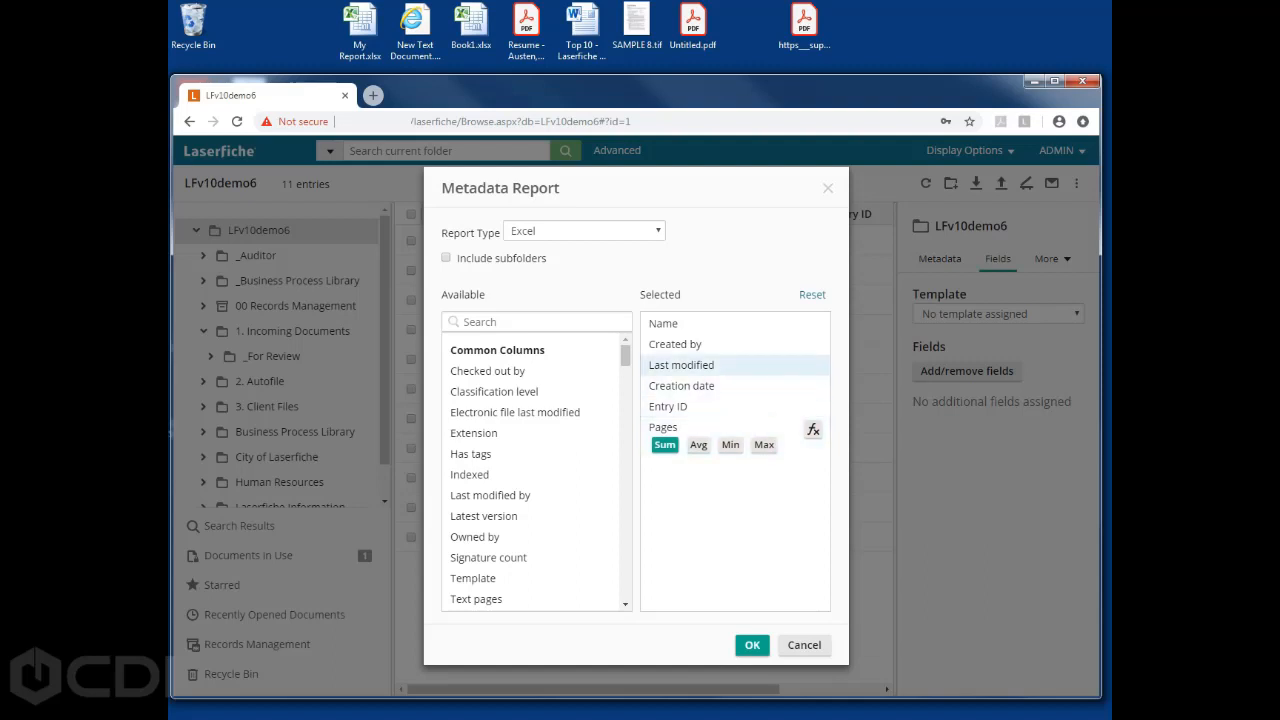
pyautogui.moveTo(663, 427)
pyautogui.mouseDown()
pyautogui.moveTo(464, 457)
pyautogui.moveTo(690, 435)
pyautogui.mouseUp()
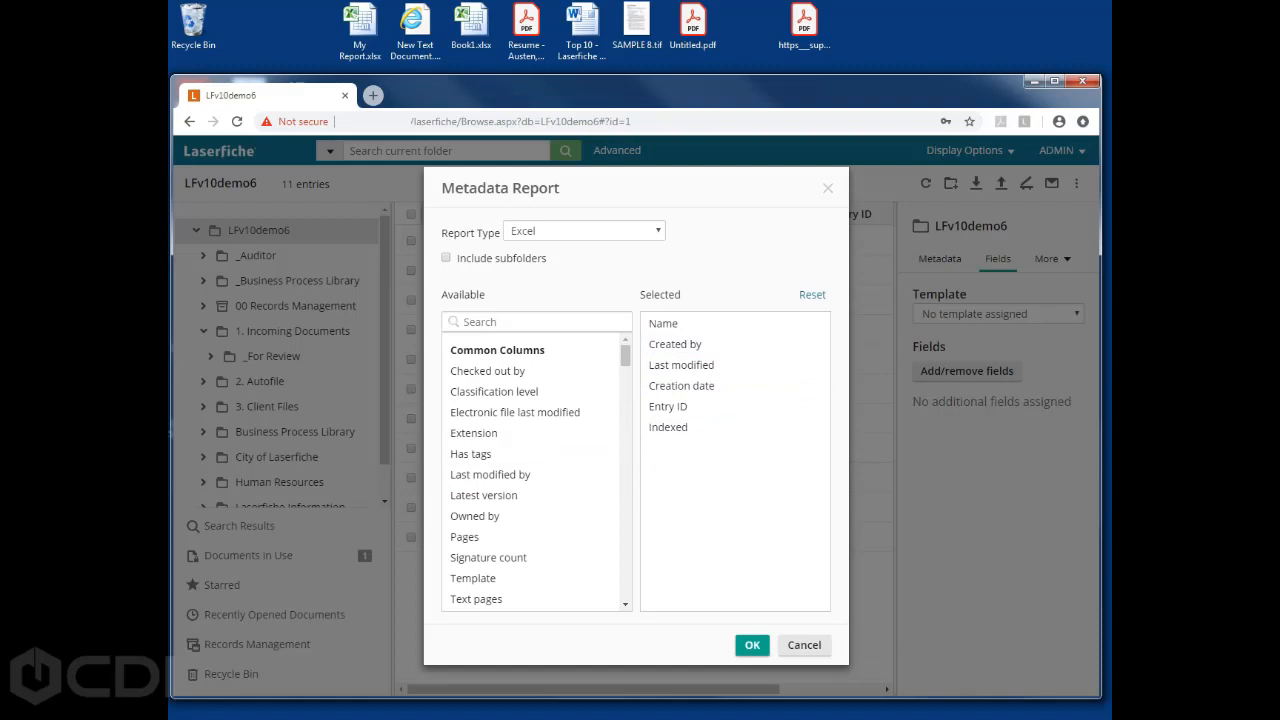
pyautogui.moveTo(625, 356); pyautogui.dragTo(625, 397)
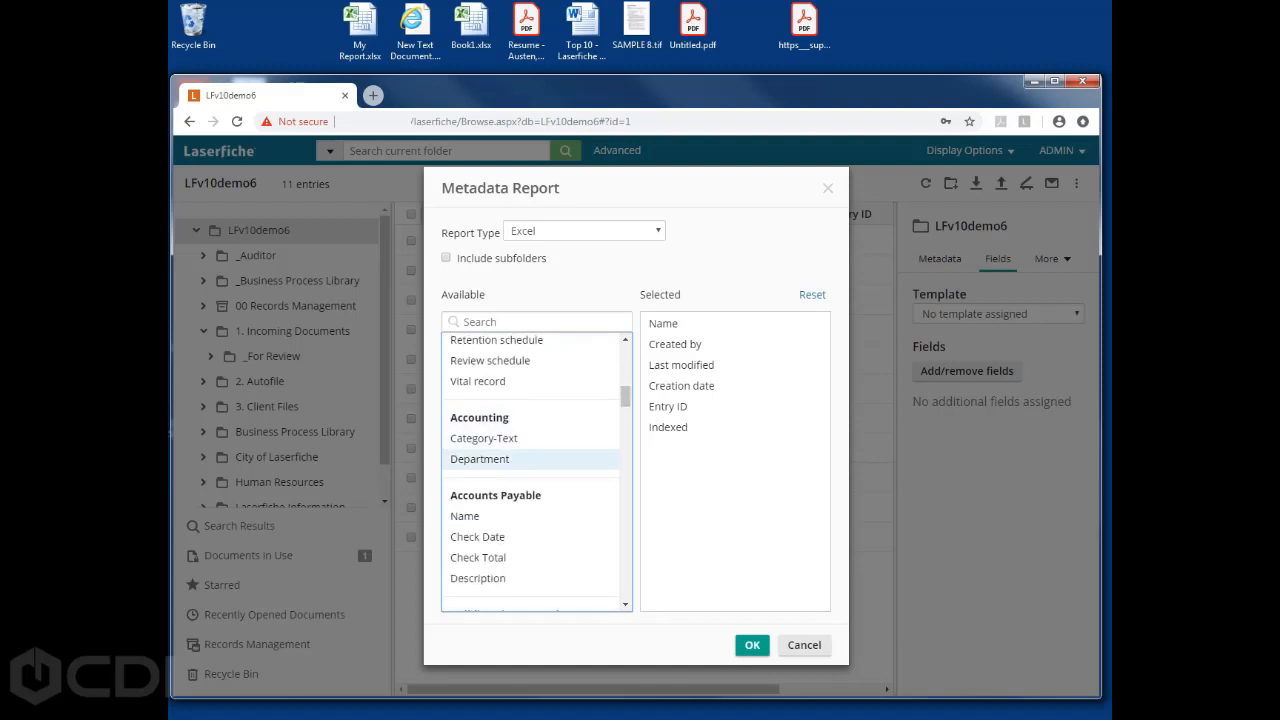
# Generate the metadata report and view the downloaded My Report.xlsx in Excel before closing it
pyautogui.click(804, 645)
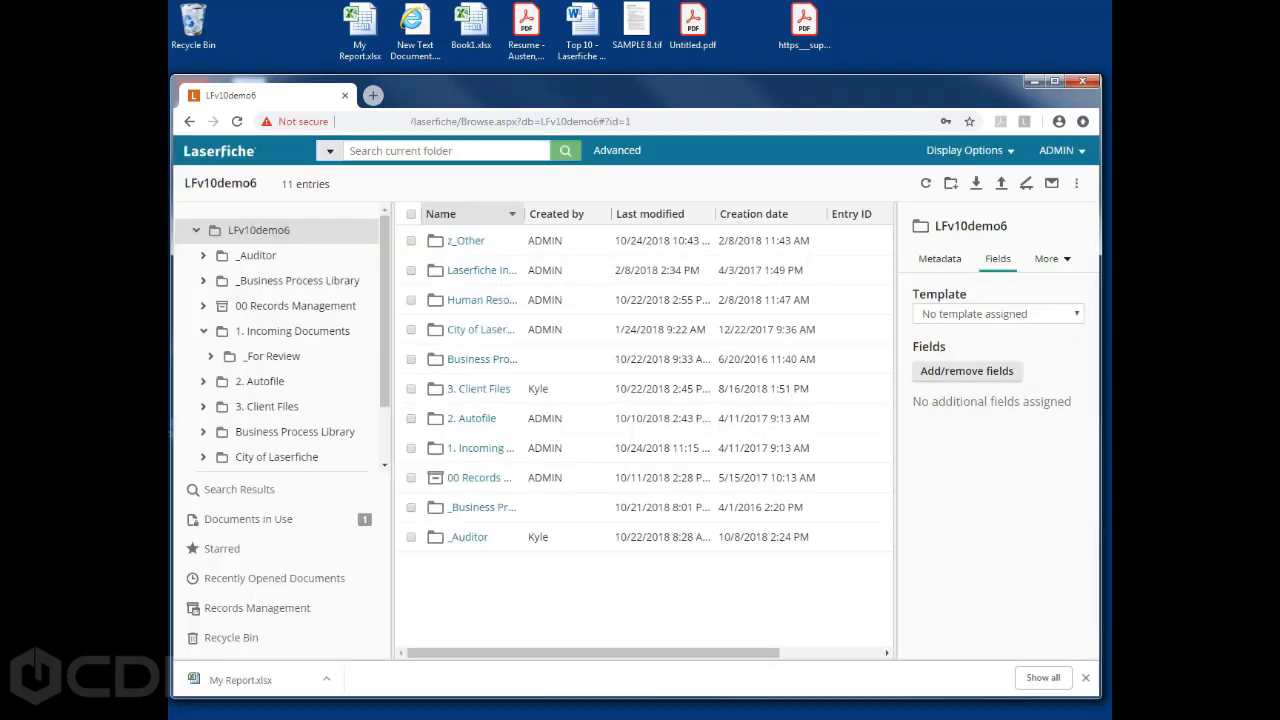
pyautogui.click(265, 684)
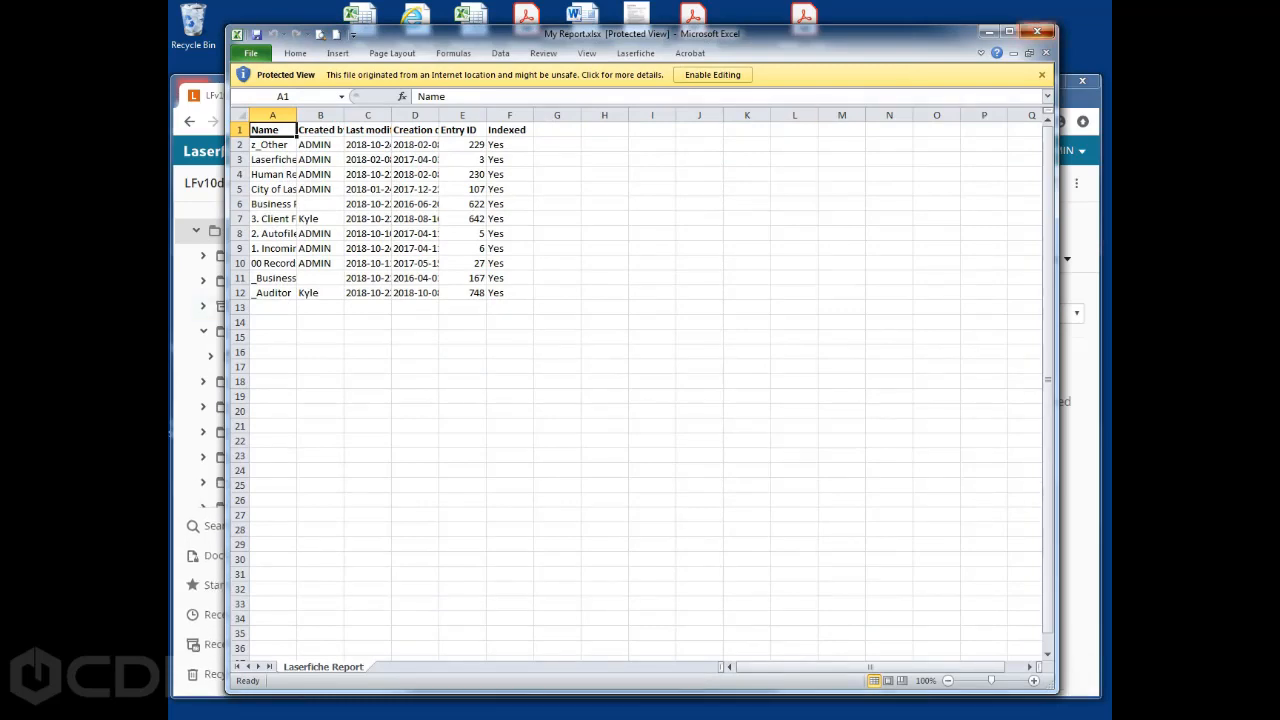
pyautogui.click(1037, 32)
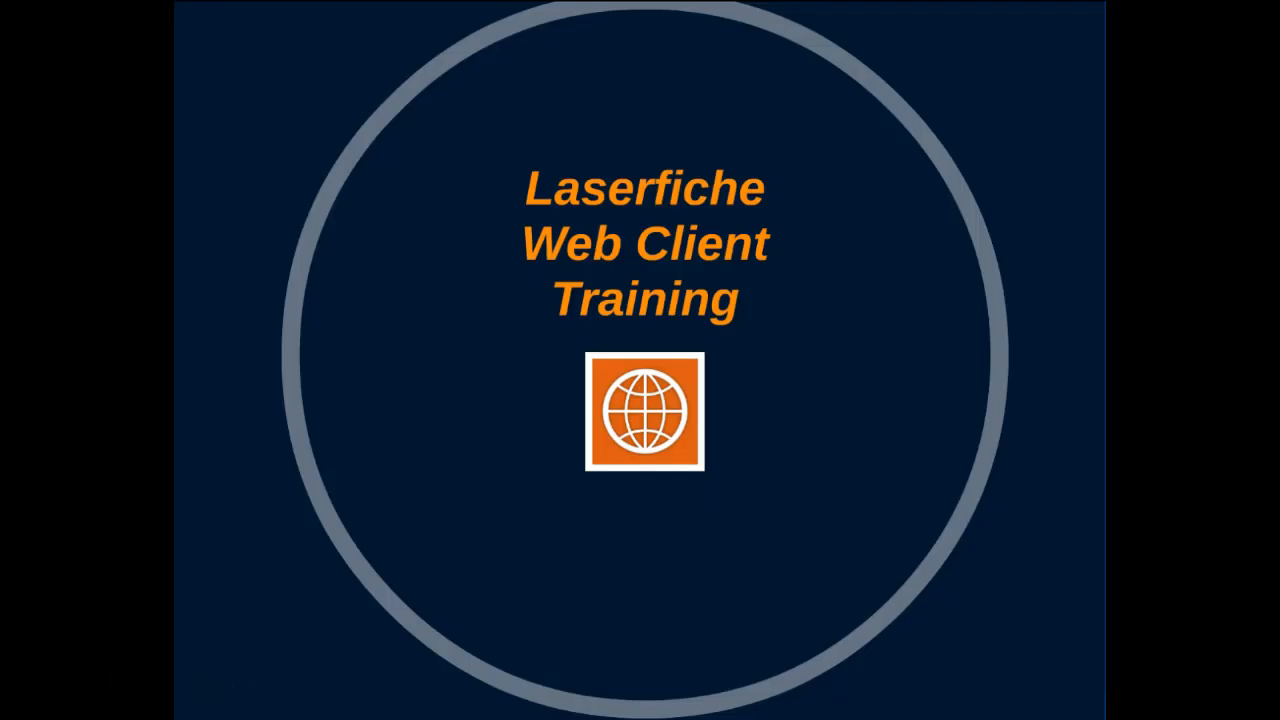